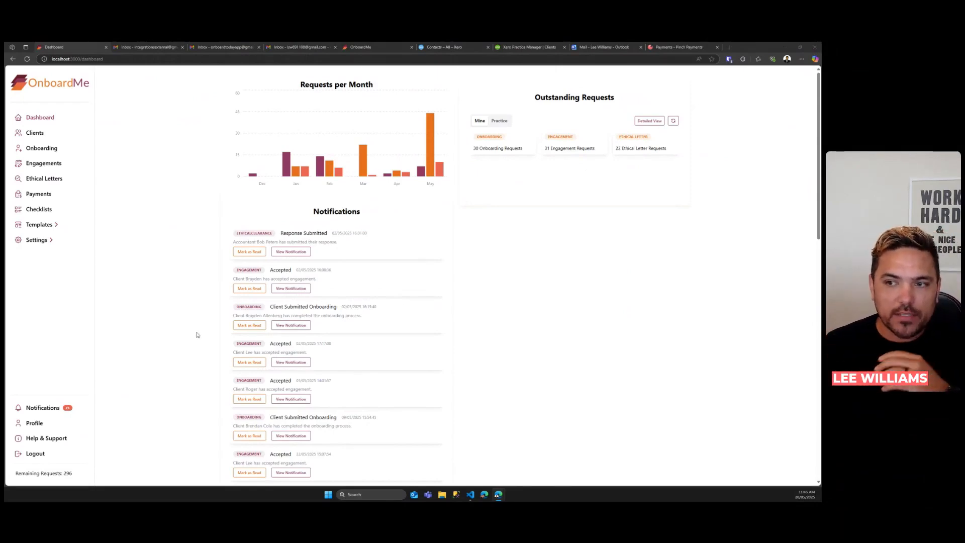
Step: Show Outstanding Requests in Detailed View, filtered to the whole Practice
{"action": "mouse_move", "coordinate": [284, 166]}
{"action": "mouse_move", "coordinate": [432, 162]}
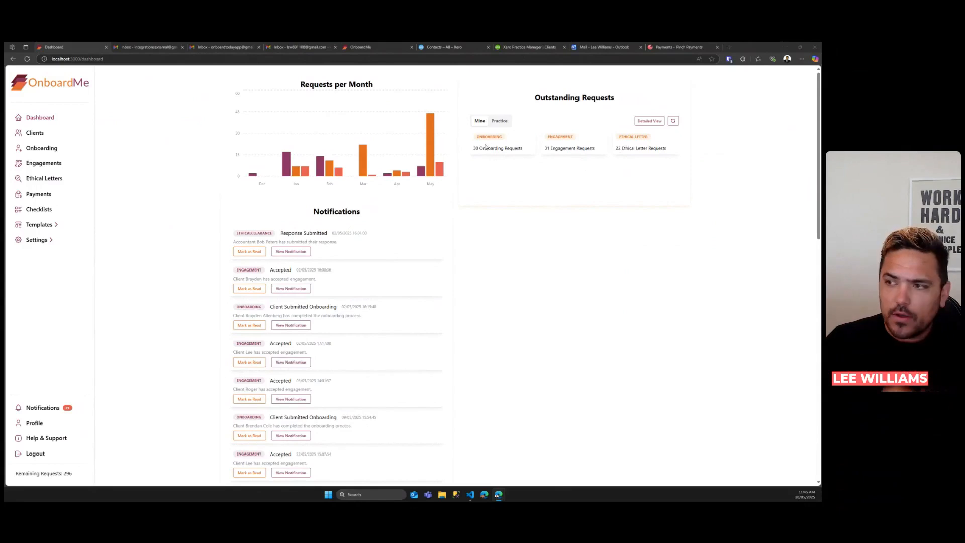
{"action": "left_click", "coordinate": [638, 121]}
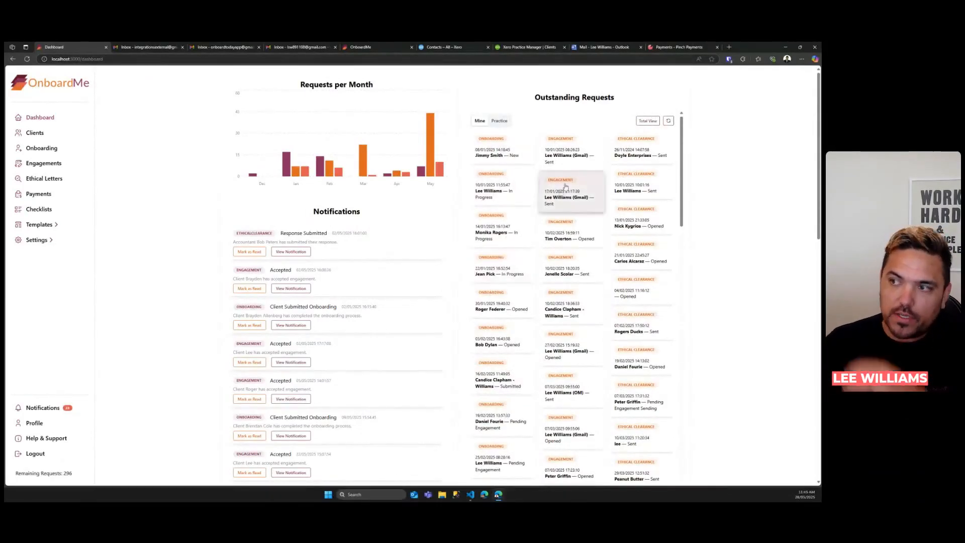
{"action": "left_click", "coordinate": [500, 124]}
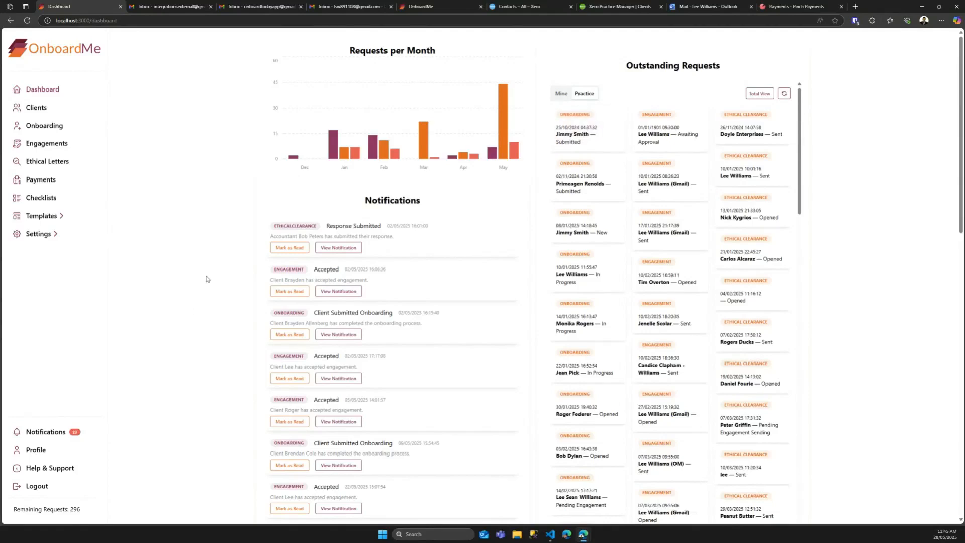
Step: Review the Xero Ledger sale-item mapping in Integrations, then move to Business Details settings
{"action": "mouse_move", "coordinate": [56, 235]}
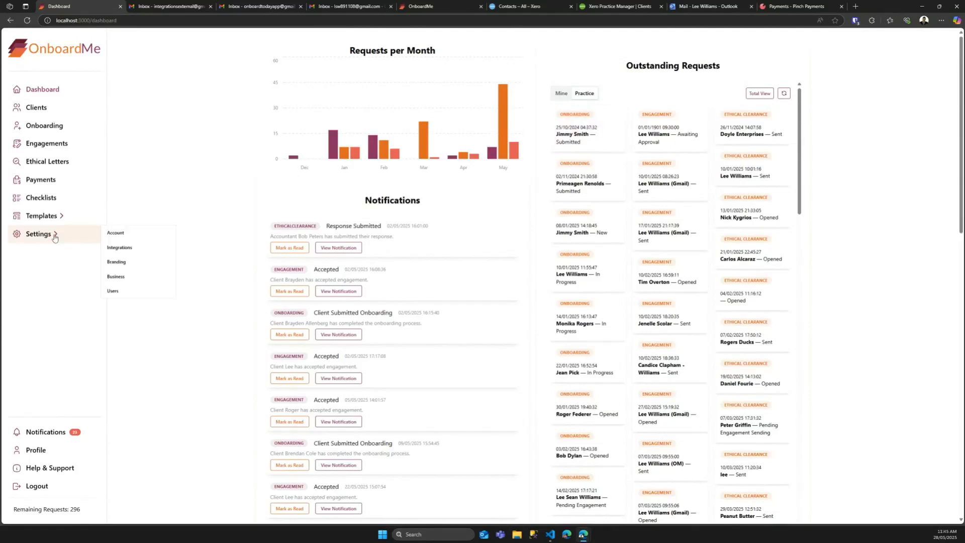
{"action": "left_click", "coordinate": [125, 252]}
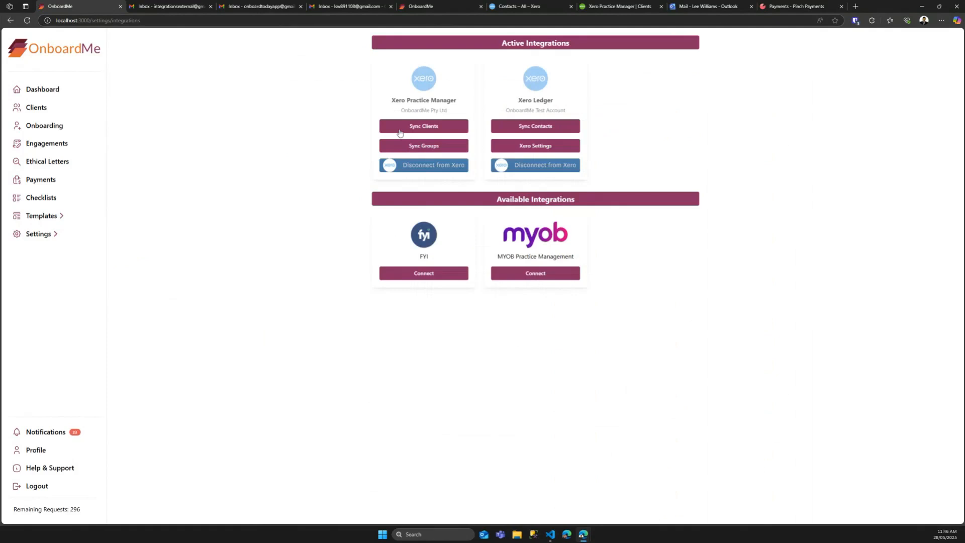
{"action": "left_click", "coordinate": [534, 145]}
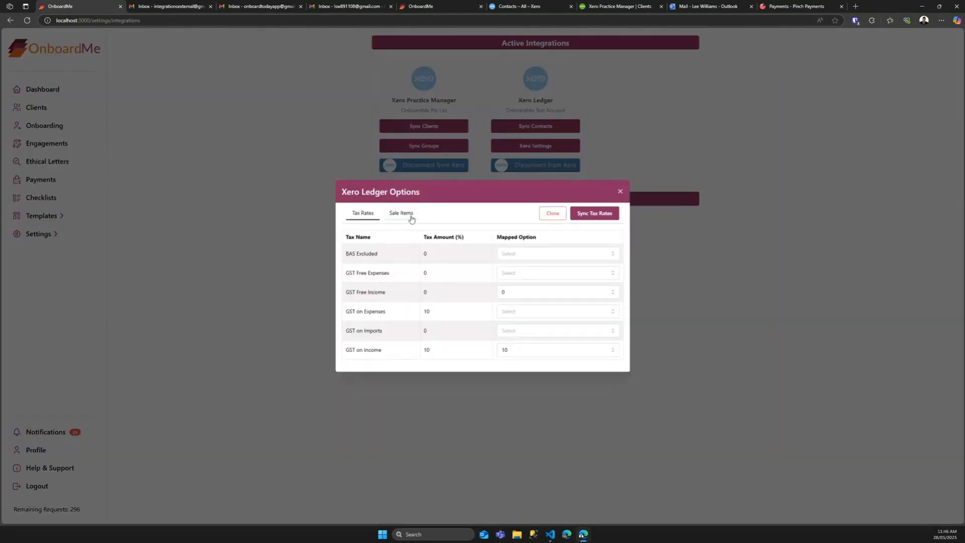
{"action": "left_click", "coordinate": [400, 213]}
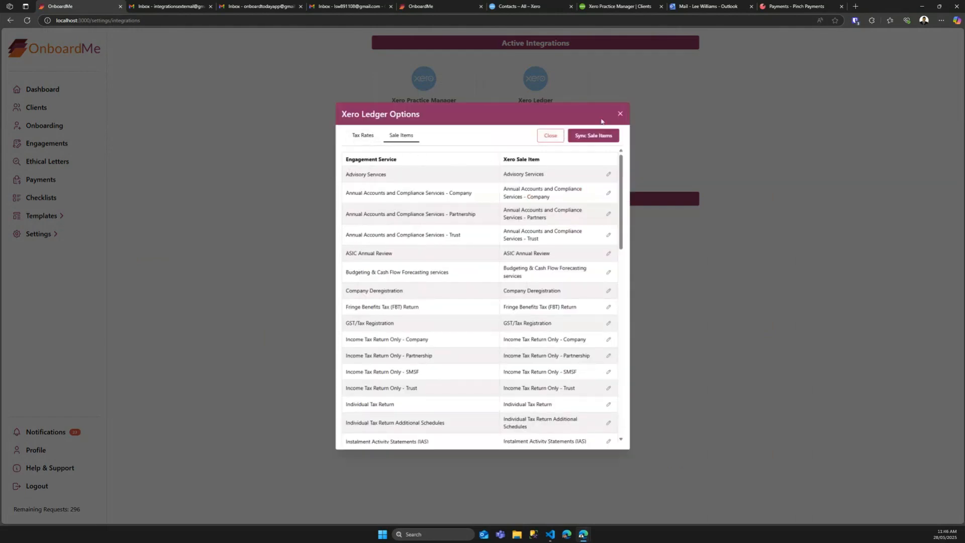
{"action": "left_click", "coordinate": [620, 115]}
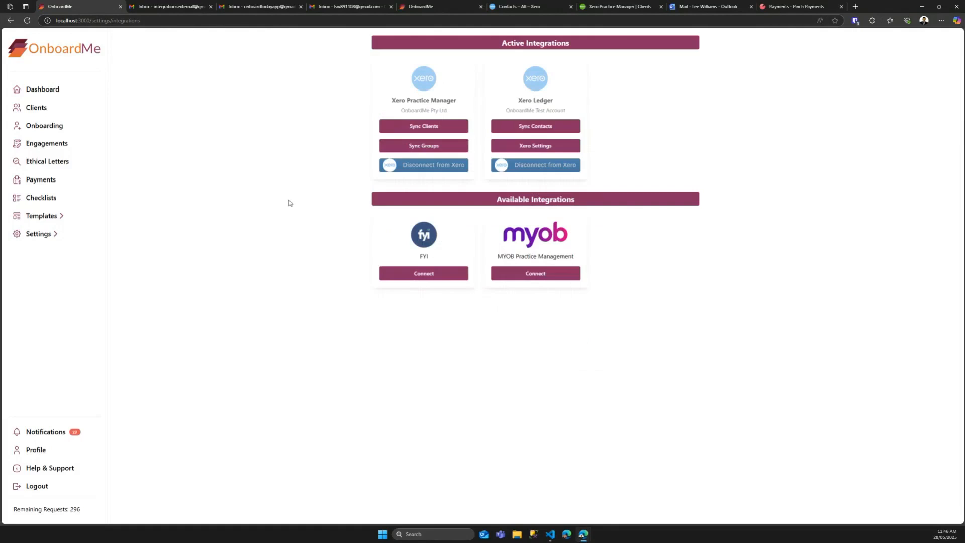
{"action": "mouse_move", "coordinate": [42, 235]}
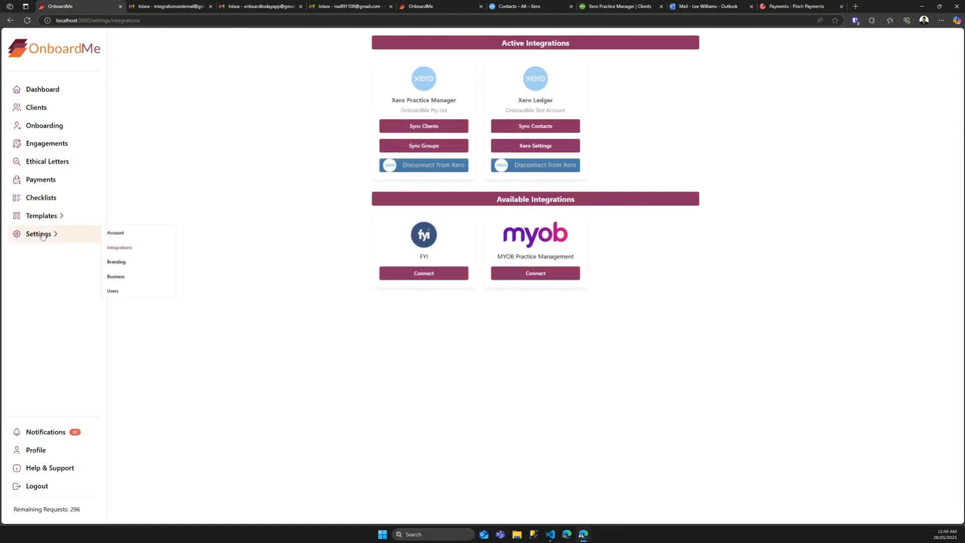
{"action": "left_click", "coordinate": [127, 282]}
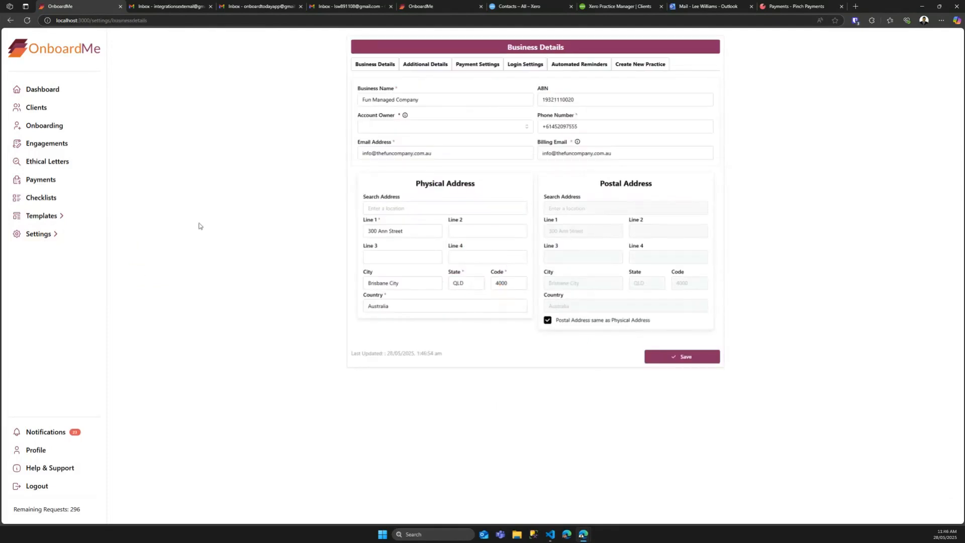
Step: Glance at Branding, then view the Pinch Payments setup under Business Details' Payment Settings
{"action": "left_click", "coordinate": [50, 235]}
{"action": "left_click", "coordinate": [132, 264]}
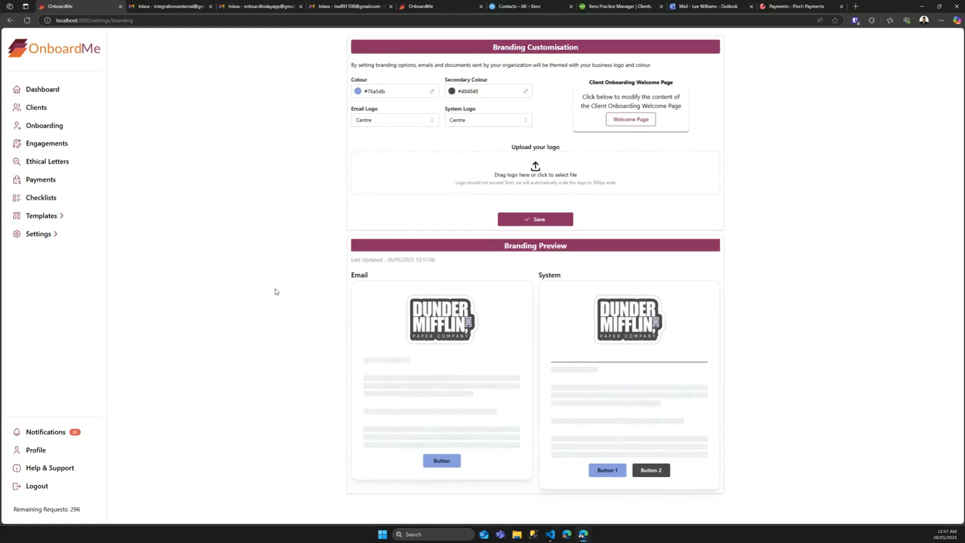
{"action": "mouse_move", "coordinate": [47, 234]}
{"action": "left_click", "coordinate": [122, 275]}
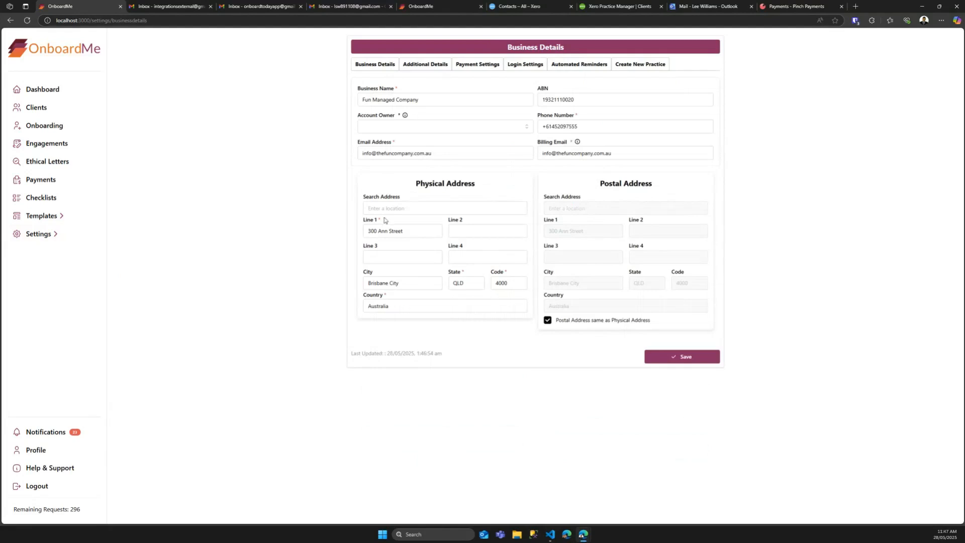
{"action": "left_click", "coordinate": [430, 68]}
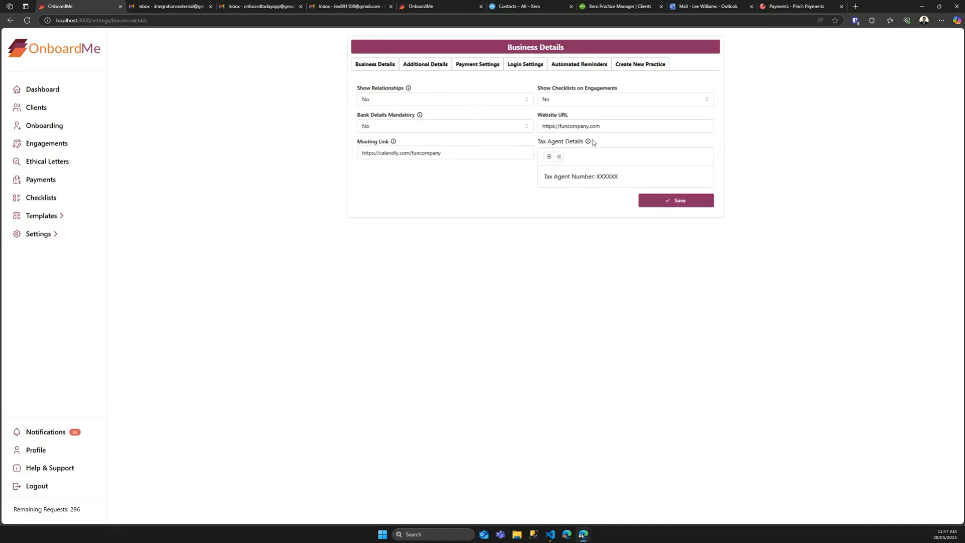
{"action": "left_click", "coordinate": [489, 67]}
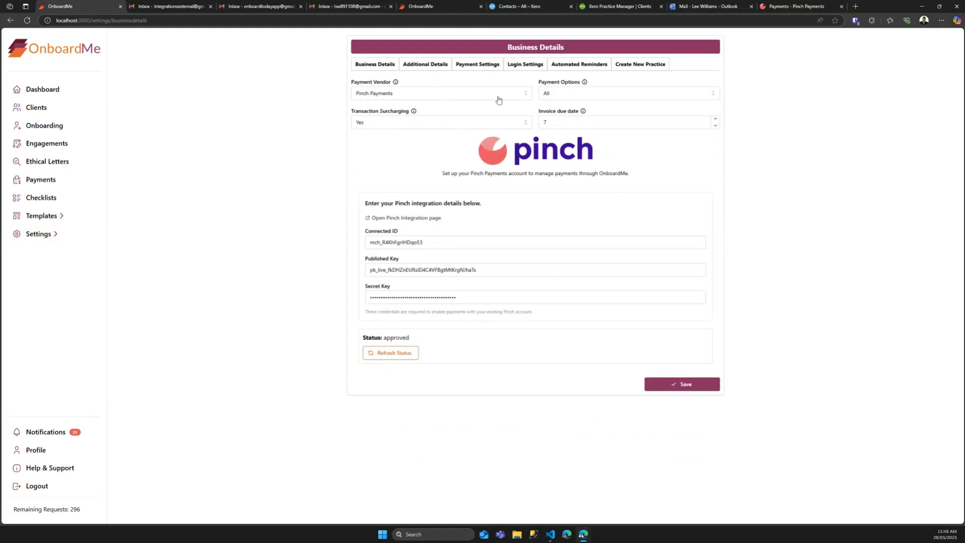
{"action": "left_click", "coordinate": [553, 98]}
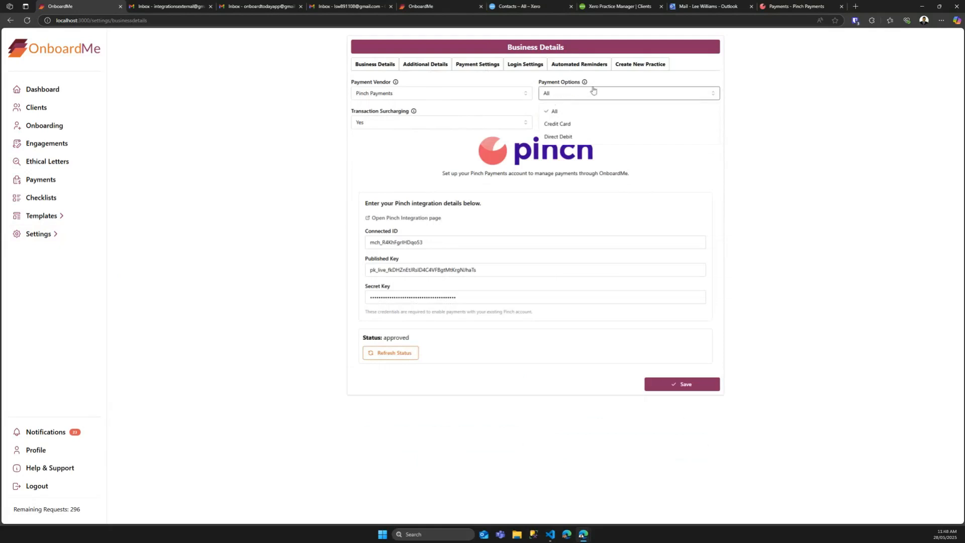
Step: Leave Payment Options on All and go to the Engagements list
{"action": "left_click", "coordinate": [637, 84]}
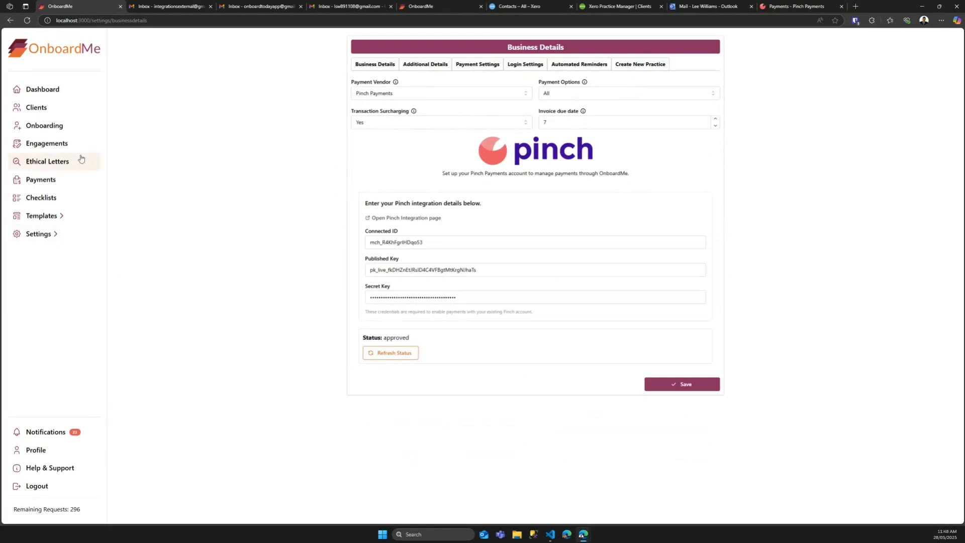
{"action": "left_click", "coordinate": [47, 147]}
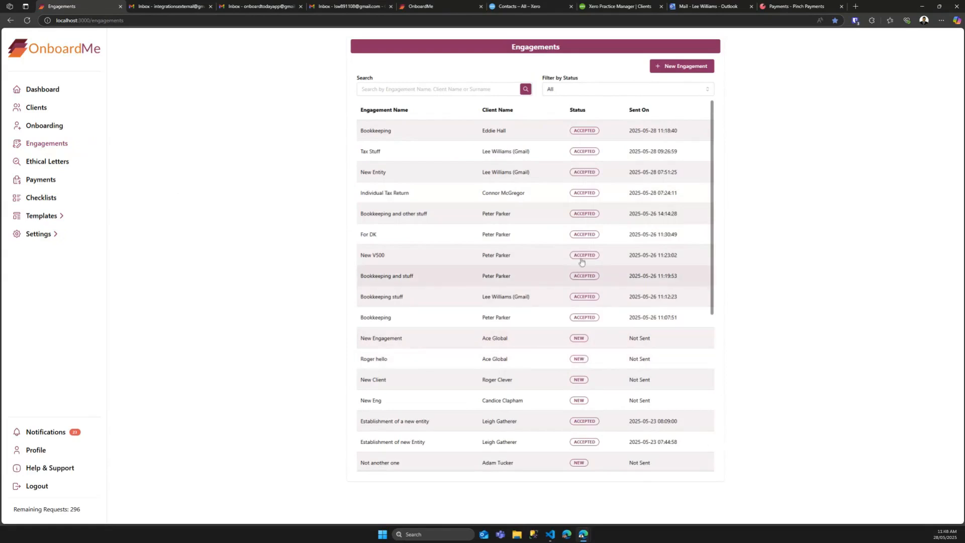
Step: Scroll through the engagements table and start a + New Engagement
{"action": "scroll", "coordinate": [588, 347], "scroll_direction": "down", "scroll_amount": 2}
{"action": "scroll", "coordinate": [588, 348], "scroll_direction": "up", "scroll_amount": 2}
{"action": "scroll", "coordinate": [591, 348], "scroll_direction": "down", "scroll_amount": 1}
{"action": "scroll", "coordinate": [592, 348], "scroll_direction": "down", "scroll_amount": 5}
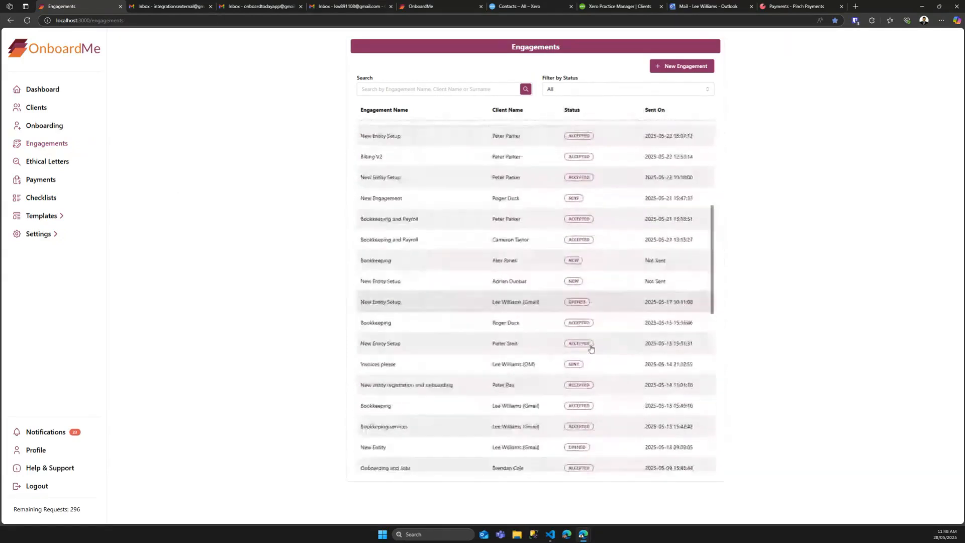
{"action": "scroll", "coordinate": [592, 349], "scroll_direction": "up", "scroll_amount": 5}
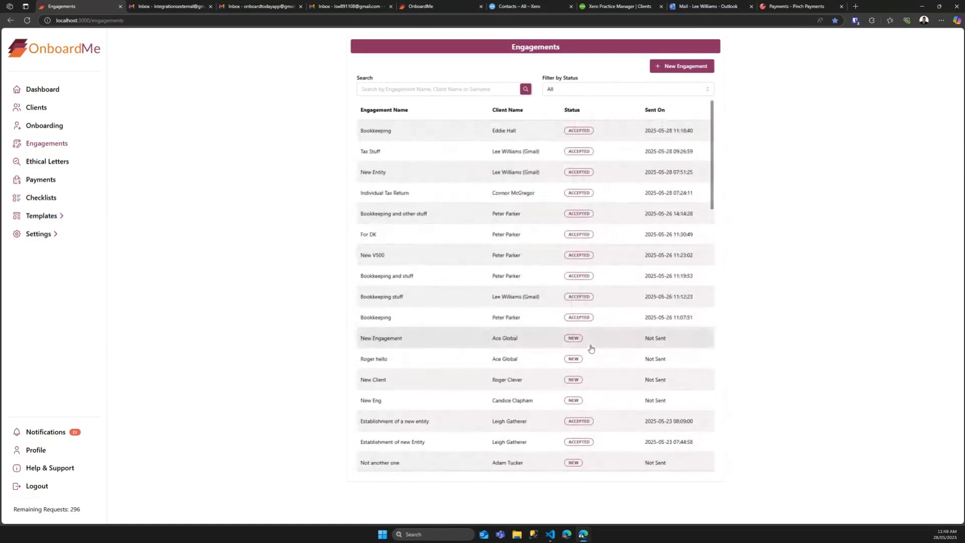
{"action": "left_click", "coordinate": [684, 66]}
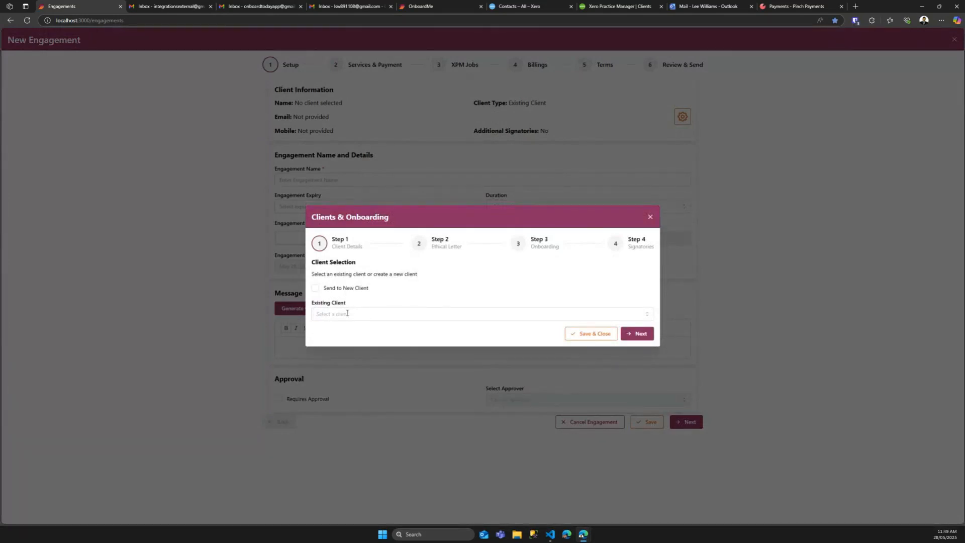
Step: Choose Send to New Client, enter the client's first name, surname, email and mobile, and continue
{"action": "left_click", "coordinate": [315, 288]}
{"action": "left_click", "coordinate": [350, 299]}
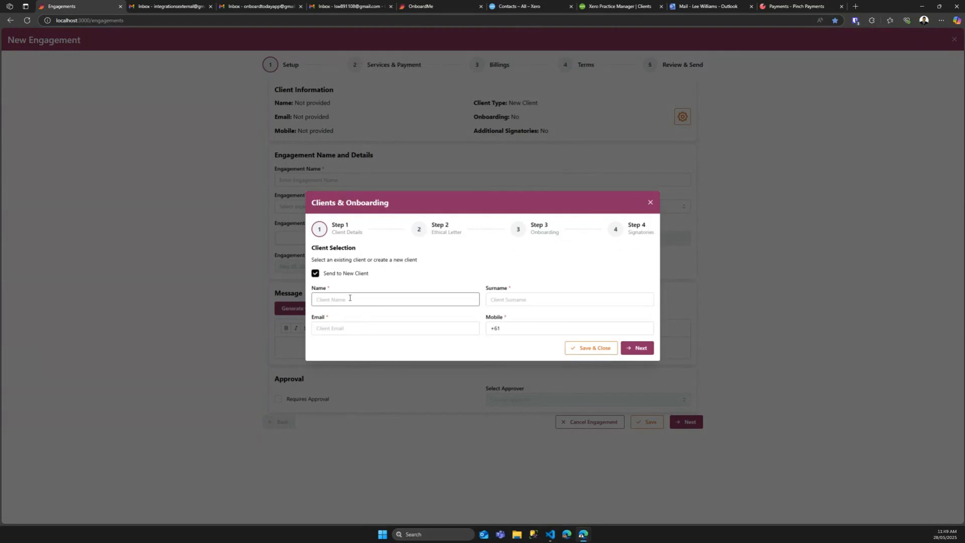
{"action": "key", "text": "Tab"}
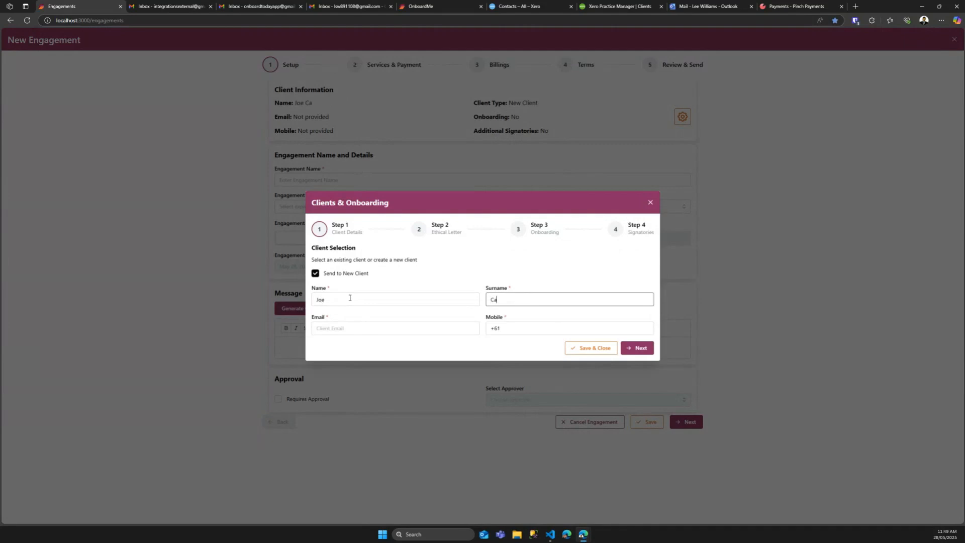
{"action": "key", "text": "Tab"}
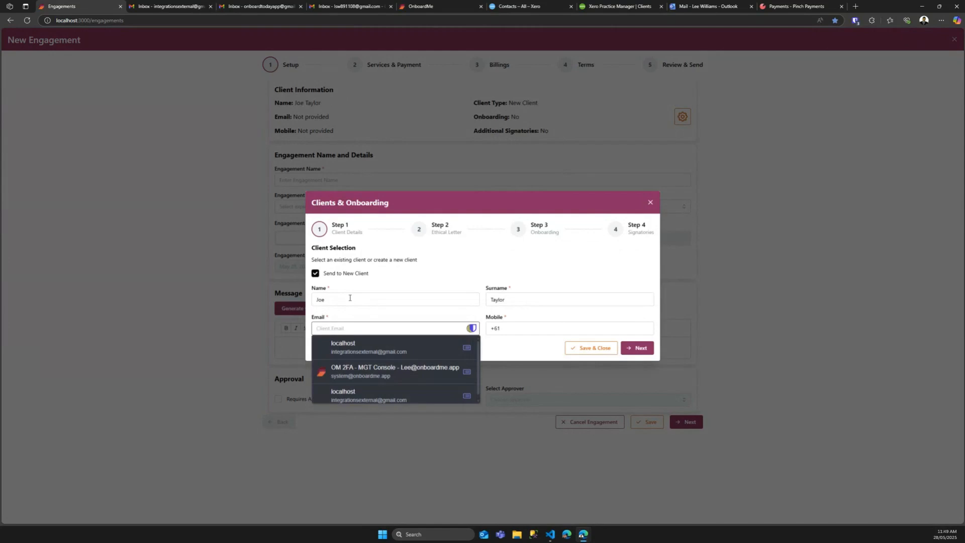
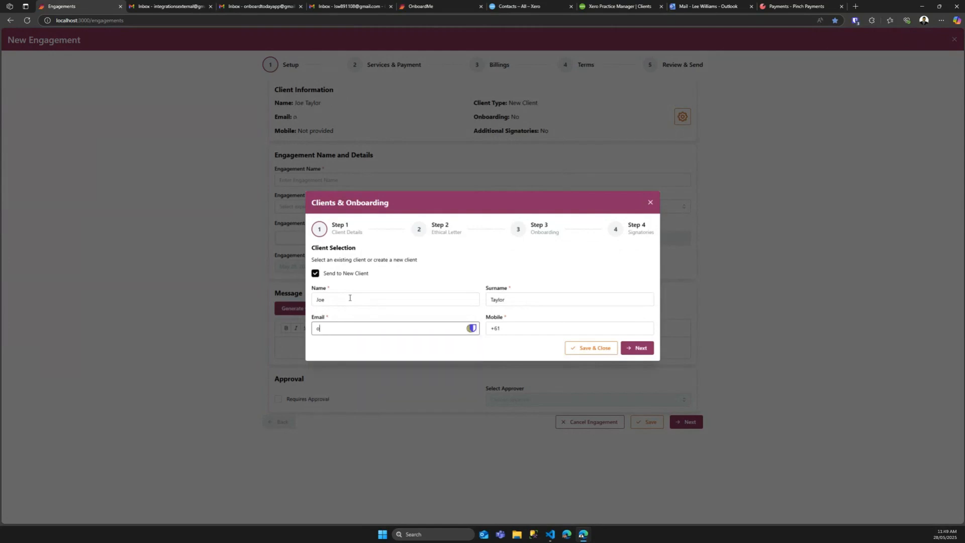
{"action": "key", "text": "Tab"}
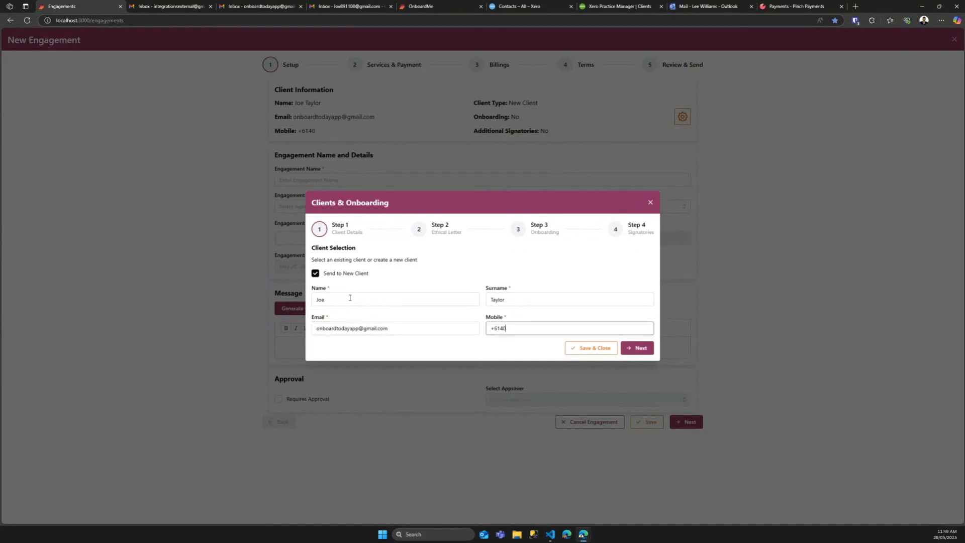
{"action": "left_click", "coordinate": [629, 350]}
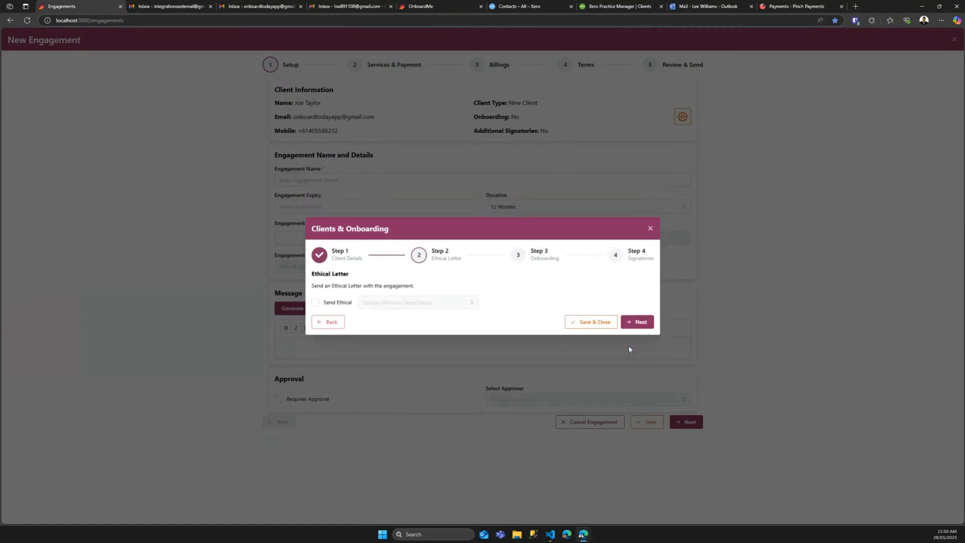
Step: Include an ethical letter sent immediately, entering the accountant's name and email address
{"action": "left_click", "coordinate": [333, 303]}
{"action": "left_click", "coordinate": [384, 305]}
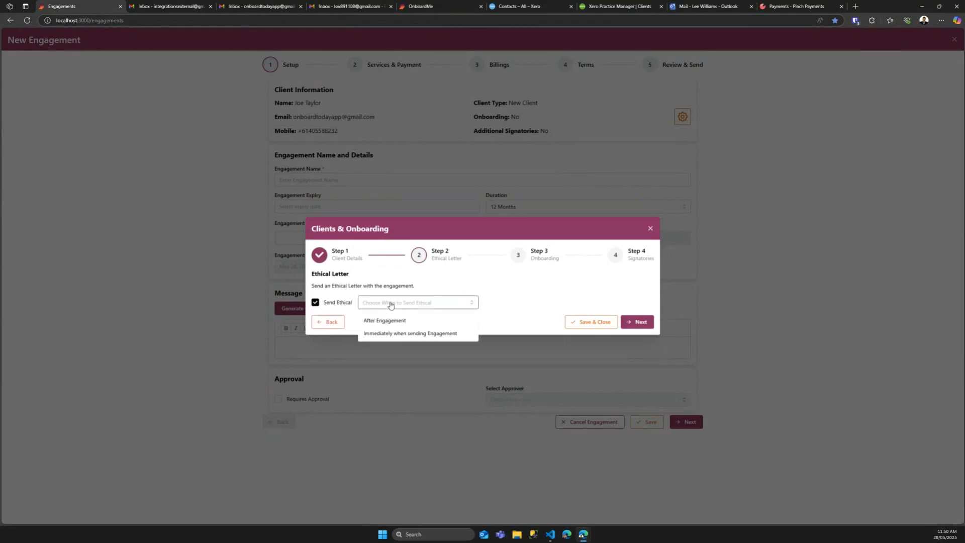
{"action": "left_click", "coordinate": [386, 334]}
{"action": "left_click", "coordinate": [368, 256]}
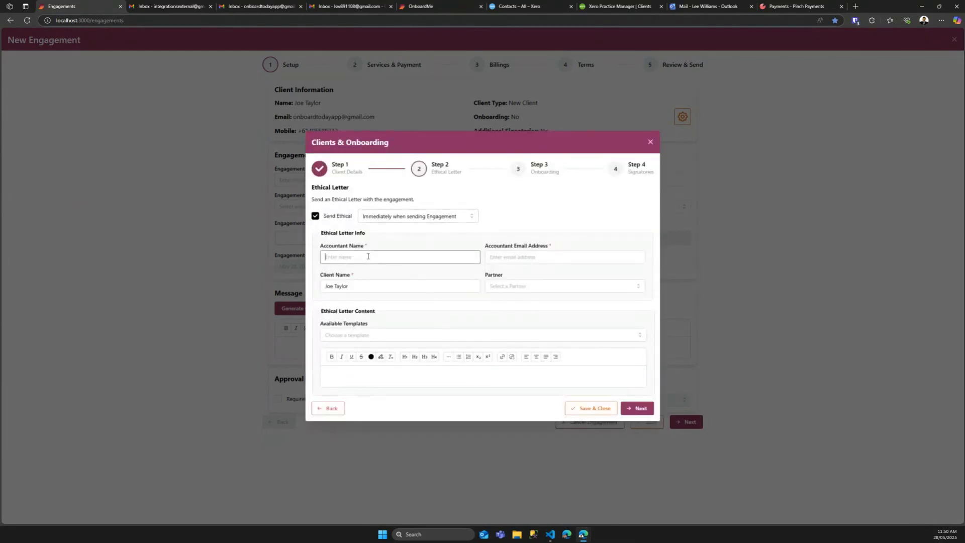
{"action": "key", "text": "Tab"}
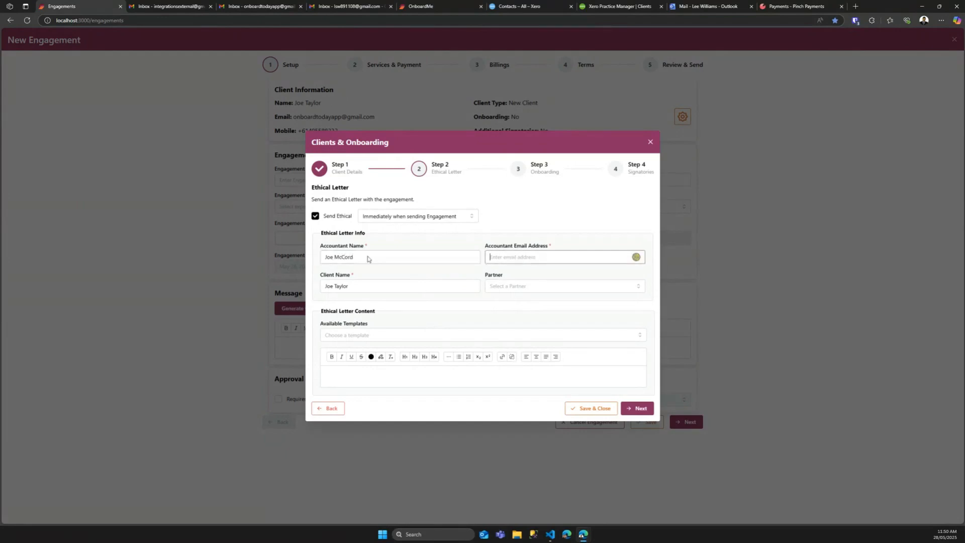
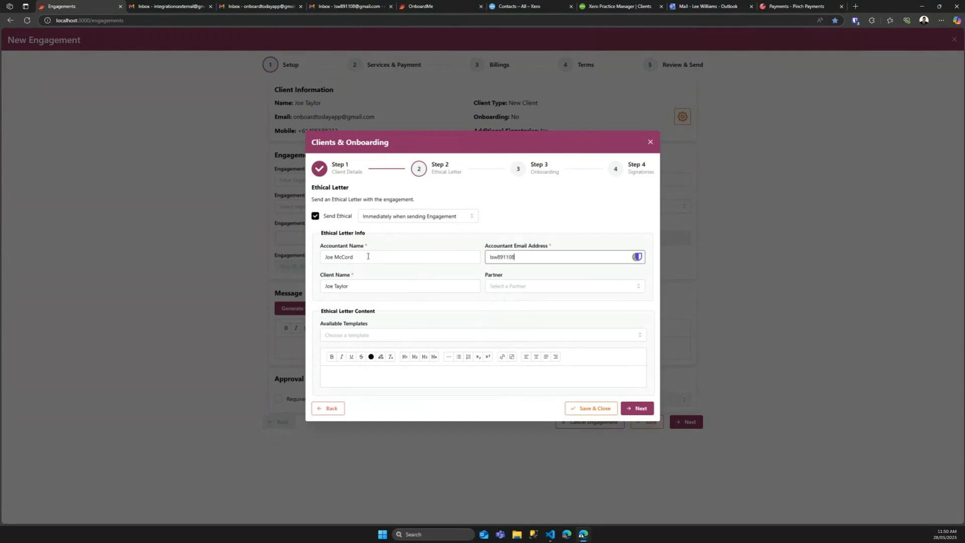
{"action": "key", "text": "Tab"}
{"action": "key", "text": "Tab"}
Step: Pick the partner, load 'Ethical Letter - Template (Standard Template)', review it and advance
{"action": "left_click", "coordinate": [498, 303]}
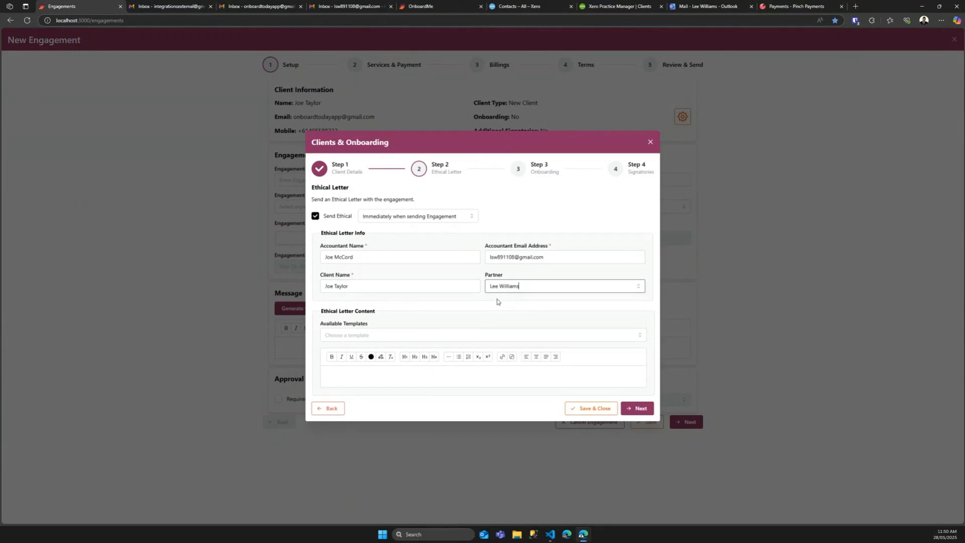
{"action": "left_click", "coordinate": [396, 334]}
{"action": "left_click", "coordinate": [361, 353]}
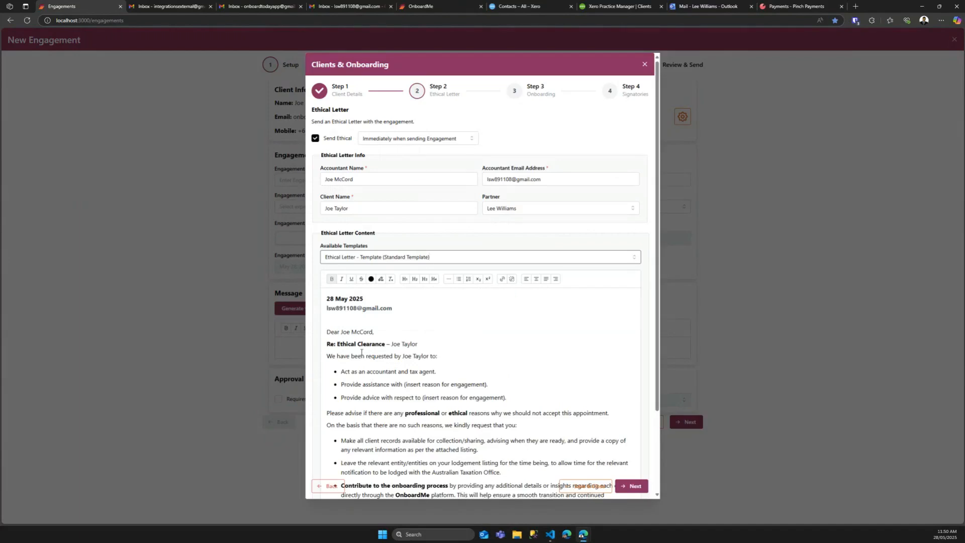
{"action": "scroll", "coordinate": [466, 356], "scroll_direction": "down", "scroll_amount": 2}
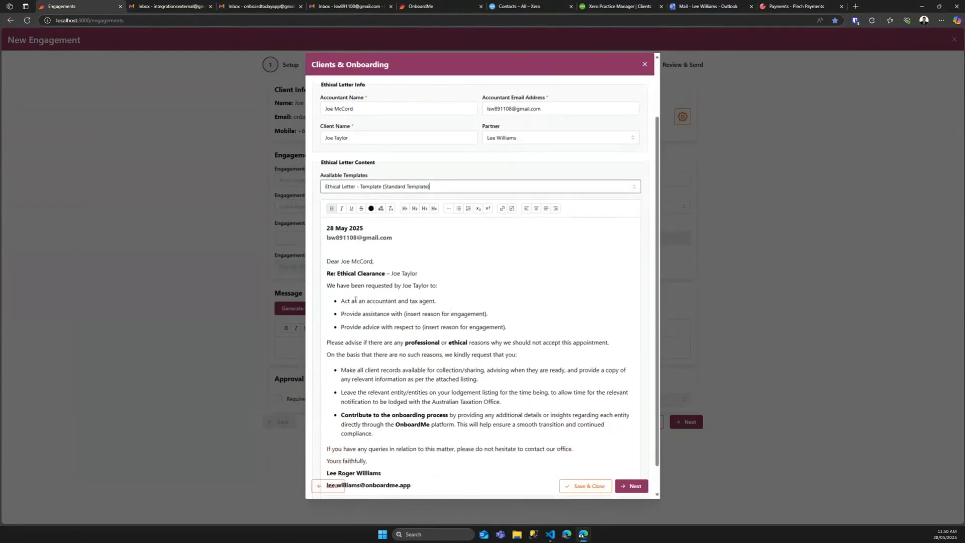
{"action": "scroll", "coordinate": [372, 262], "scroll_direction": "down", "scroll_amount": 1}
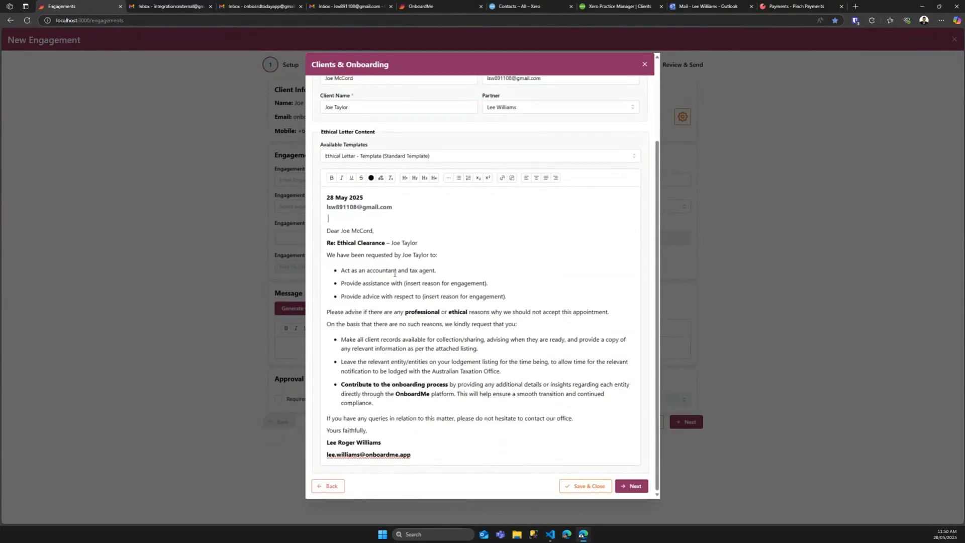
{"action": "left_click", "coordinate": [553, 325]}
{"action": "scroll", "coordinate": [553, 458], "scroll_direction": "up", "scroll_amount": 3}
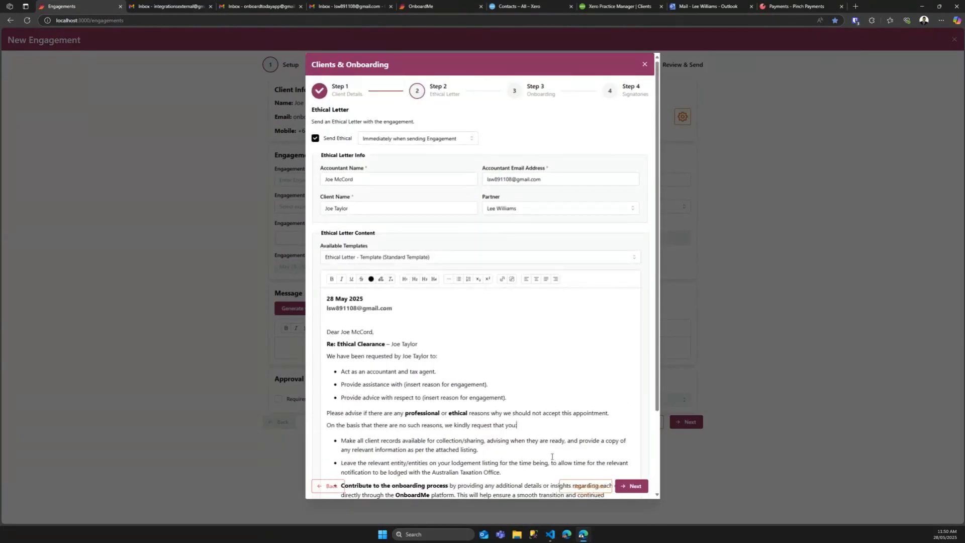
{"action": "left_click", "coordinate": [631, 487]}
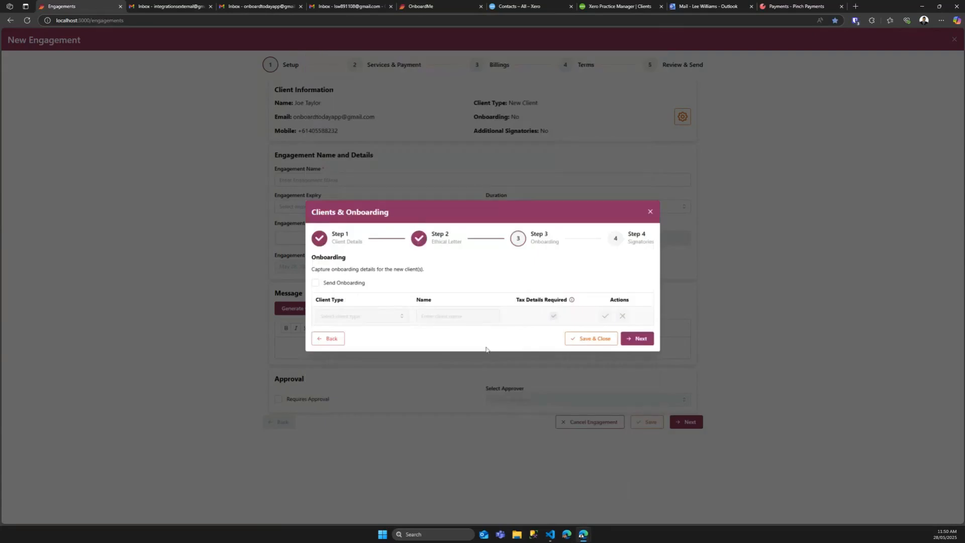
Step: Tick Send Onboarding, leave the client type unchanged, and advance to Step 4 Signatories
{"action": "left_click", "coordinate": [360, 283]}
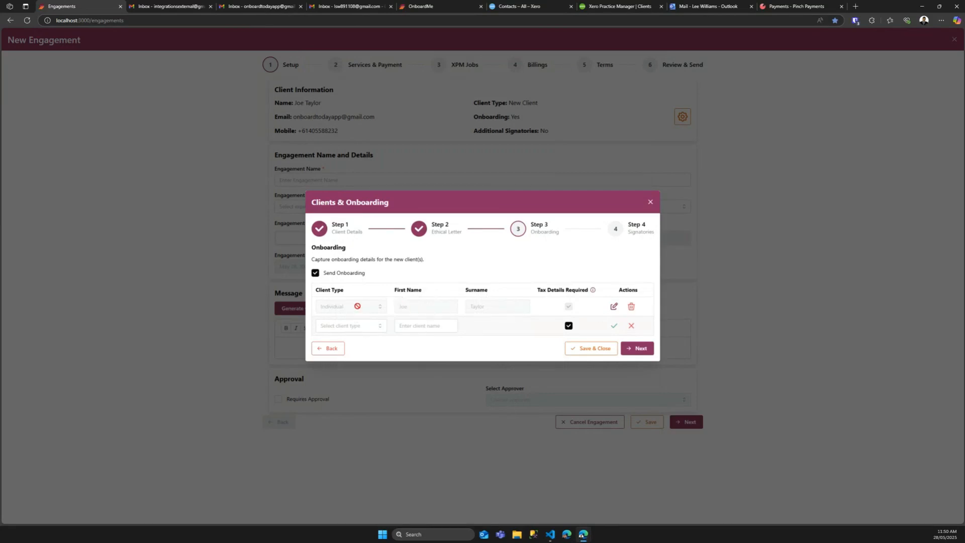
{"action": "left_click", "coordinate": [358, 325]}
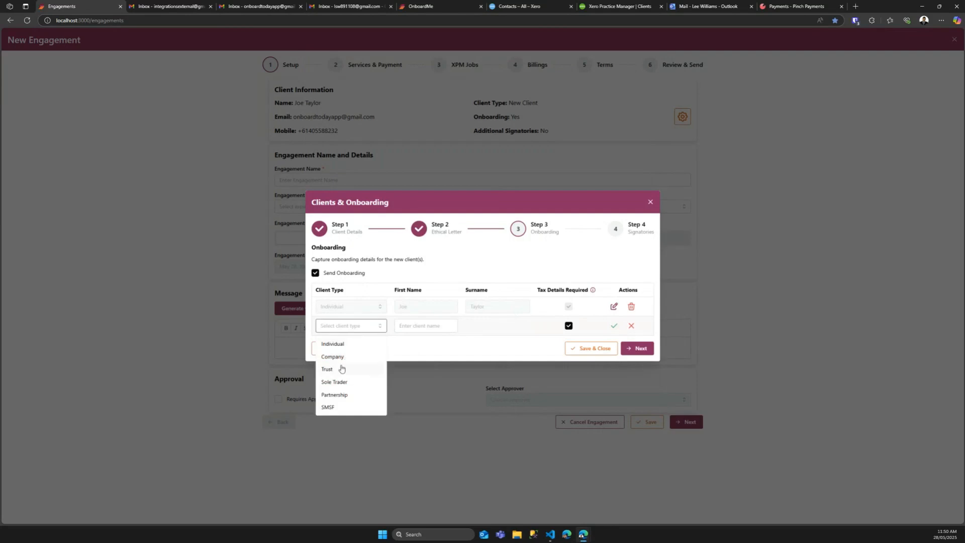
{"action": "left_click", "coordinate": [401, 346]}
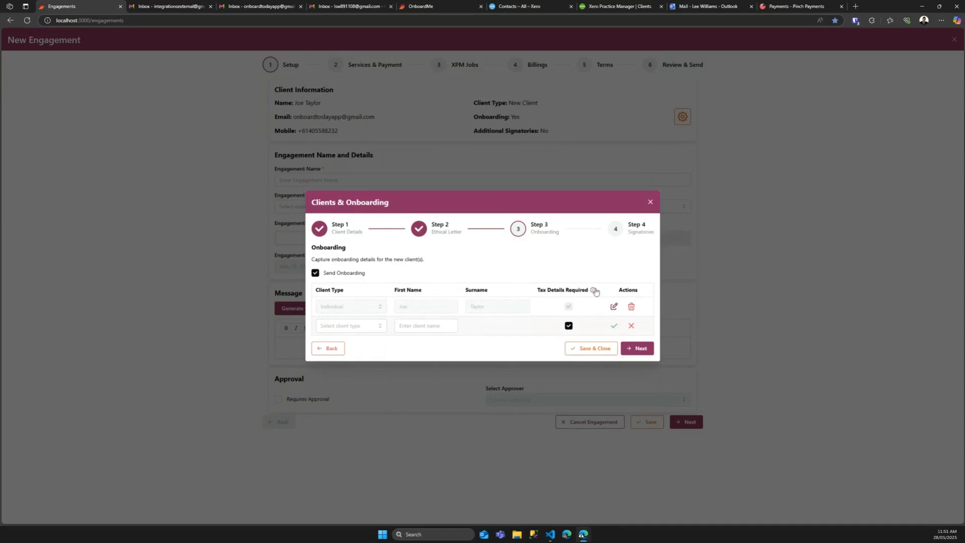
{"action": "mouse_move", "coordinate": [594, 292]}
{"action": "left_click", "coordinate": [636, 348]}
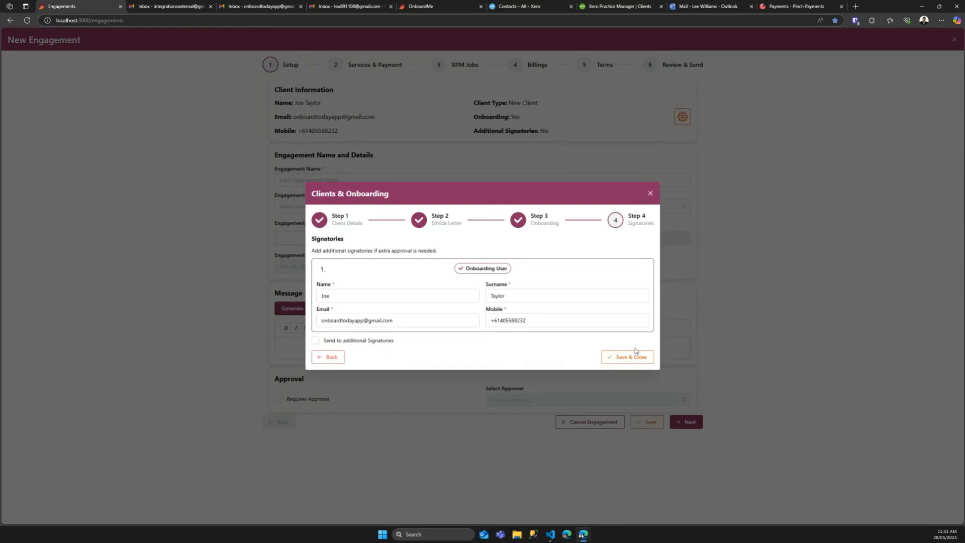
Step: Leave 'Send to additional Signatories' unticked and Save & Close the client setup
{"action": "left_click", "coordinate": [372, 342]}
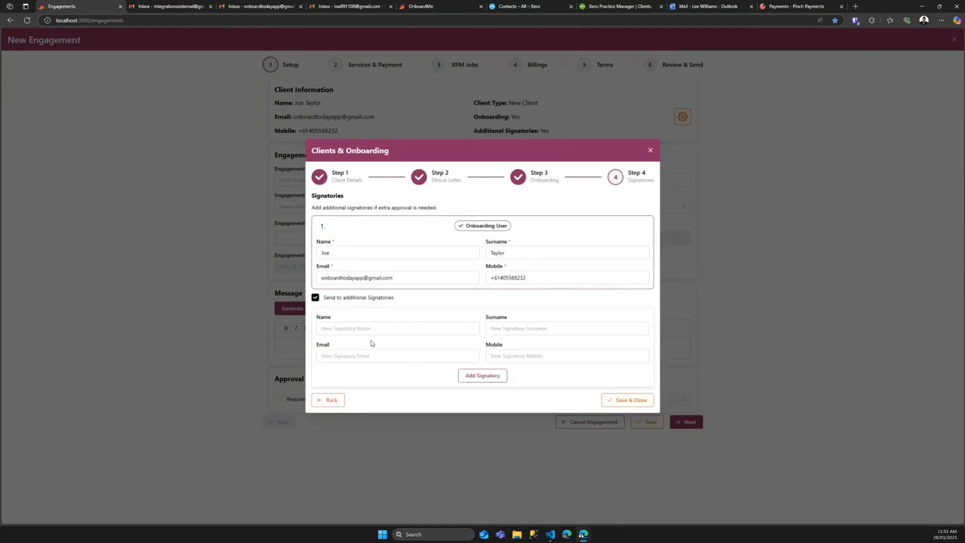
{"action": "left_click", "coordinate": [350, 301]}
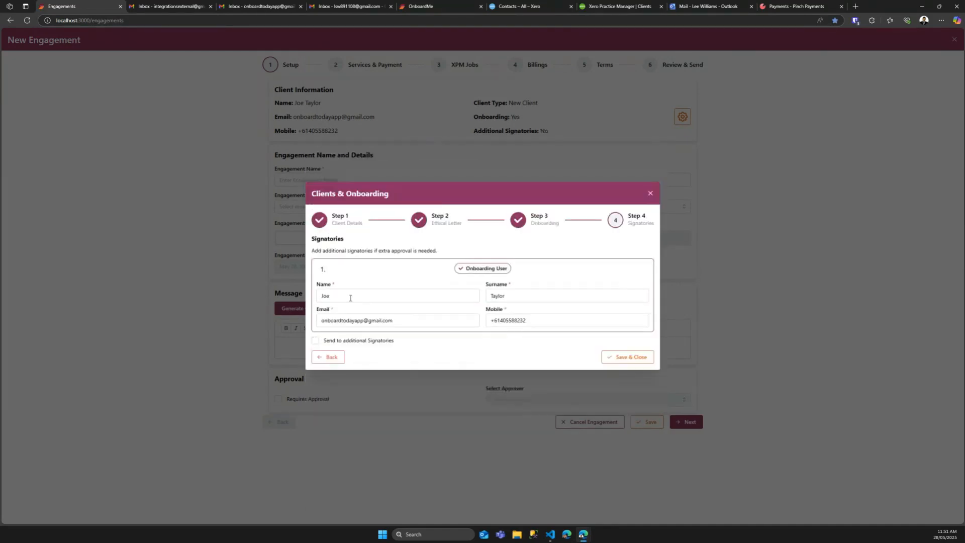
{"action": "left_click", "coordinate": [626, 356]}
{"action": "left_click", "coordinate": [345, 182]}
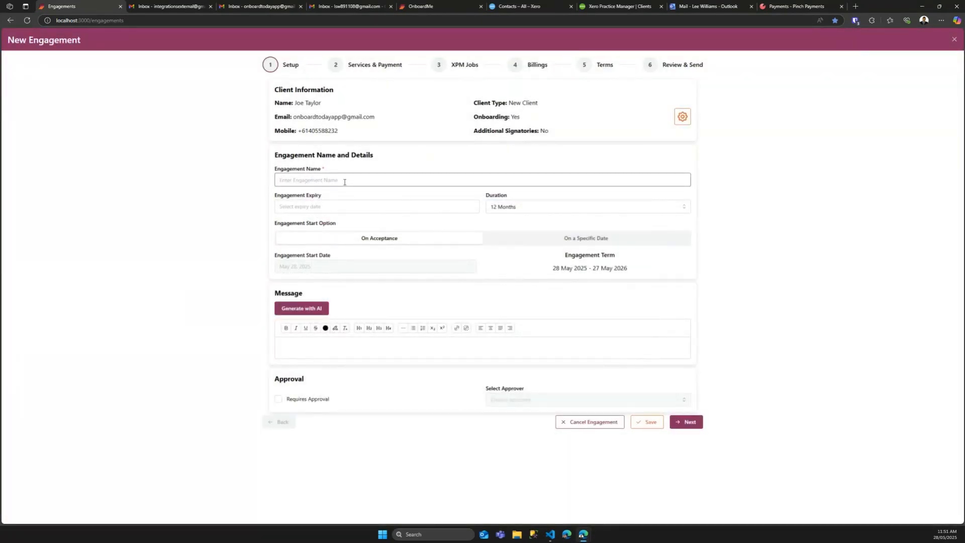
Step: Name the engagement 'Bookkeeping and Payroll', keeping 12 Months duration starting On Acceptance
{"action": "type", "text": "Bookkeeping and Payroll"}
{"action": "left_click", "coordinate": [337, 206]}
{"action": "left_click", "coordinate": [344, 196]}
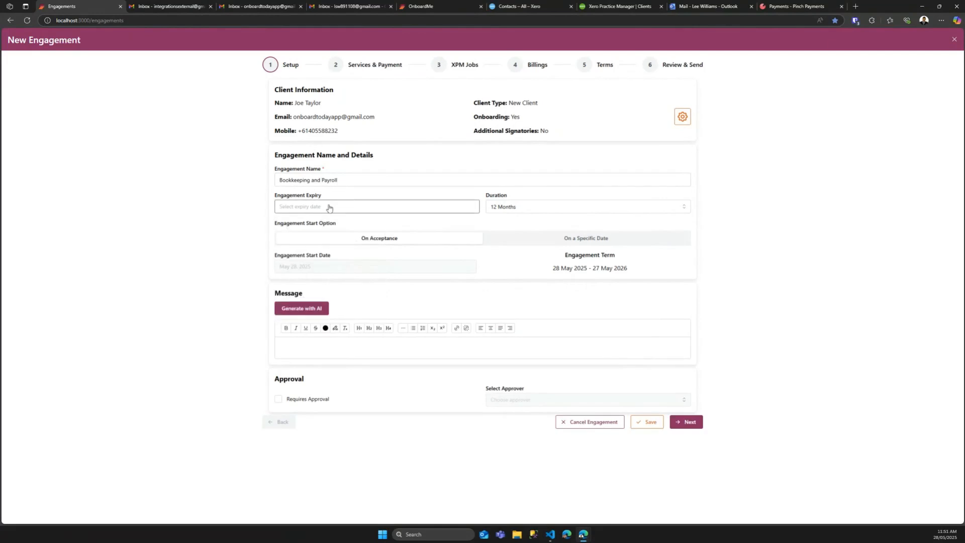
{"action": "left_click", "coordinate": [329, 207]}
{"action": "left_click", "coordinate": [355, 198]}
{"action": "left_click", "coordinate": [540, 207]}
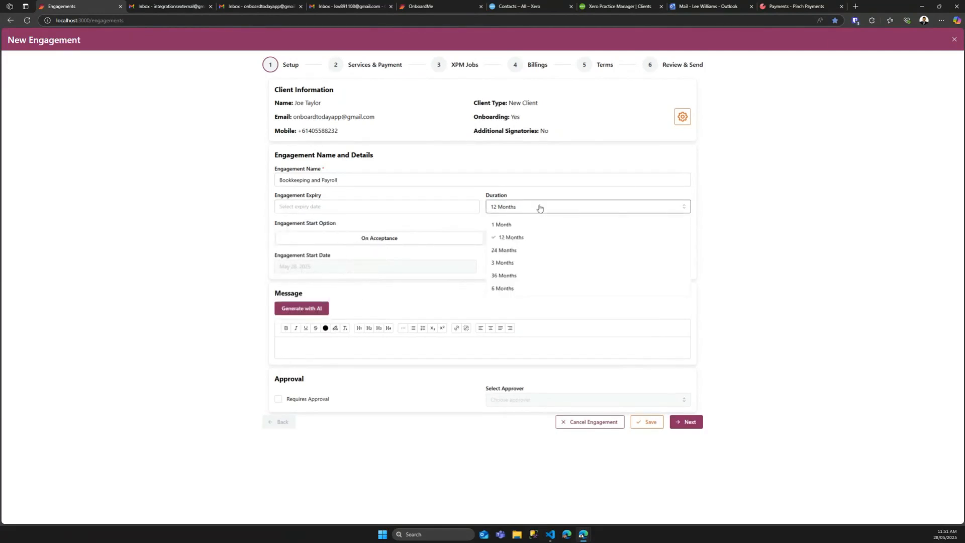
{"action": "left_click", "coordinate": [541, 199]}
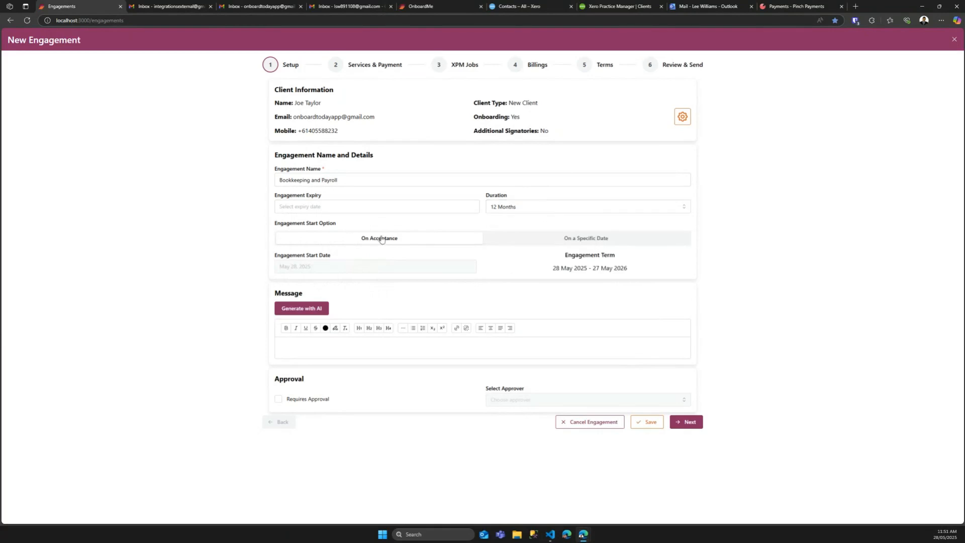
{"action": "left_click", "coordinate": [580, 238]}
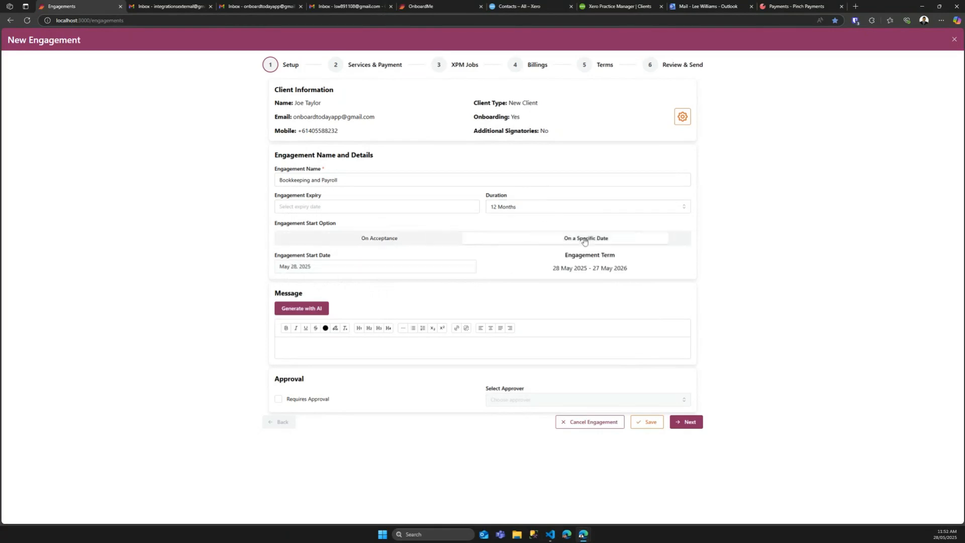
{"action": "left_click", "coordinate": [395, 238]}
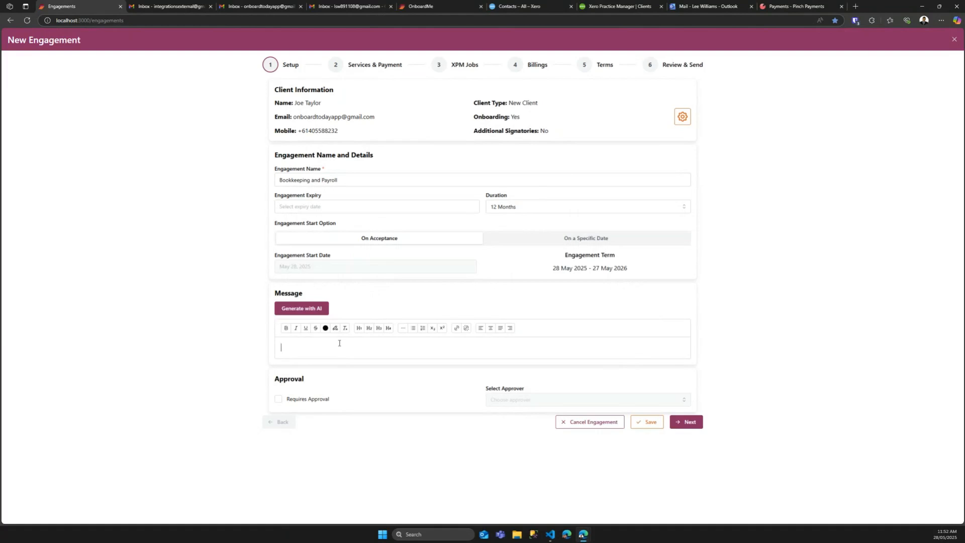
Step: Generate an AI welcome message, delete its subject line, replace the placeholder sign-off with the sender's name, and insert it
{"action": "left_click", "coordinate": [303, 310]}
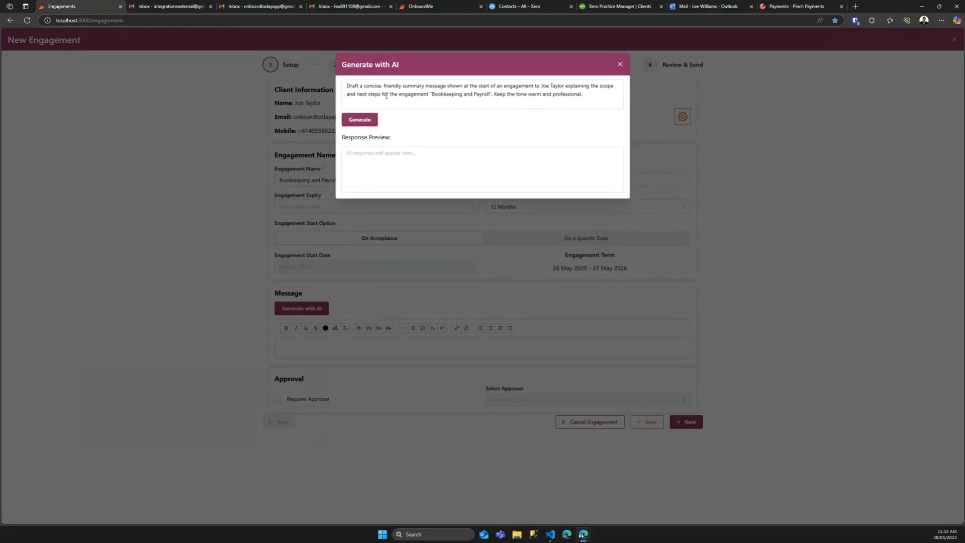
{"action": "left_click", "coordinate": [359, 120]}
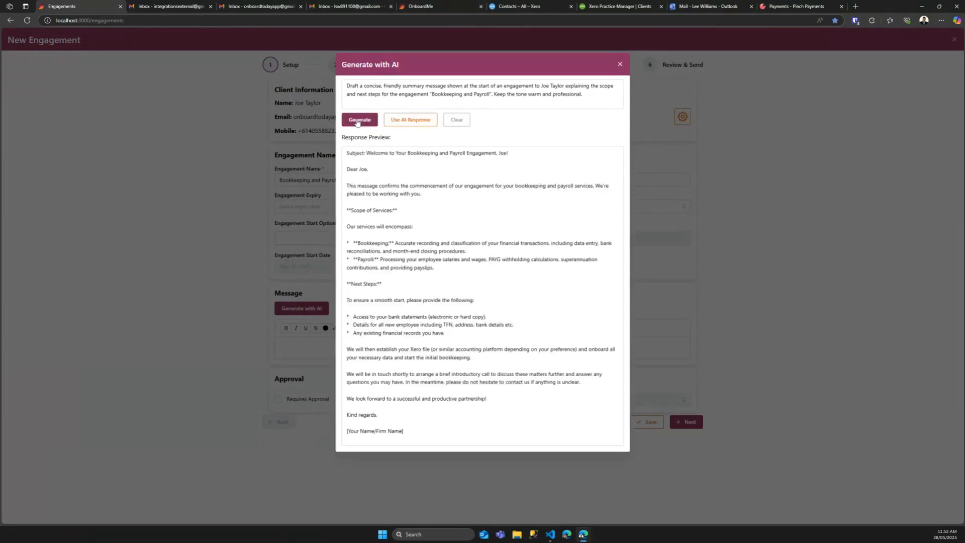
{"action": "triple_click", "coordinate": [364, 154]}
{"action": "key", "text": "Delete"}
{"action": "key", "text": "Delete"}
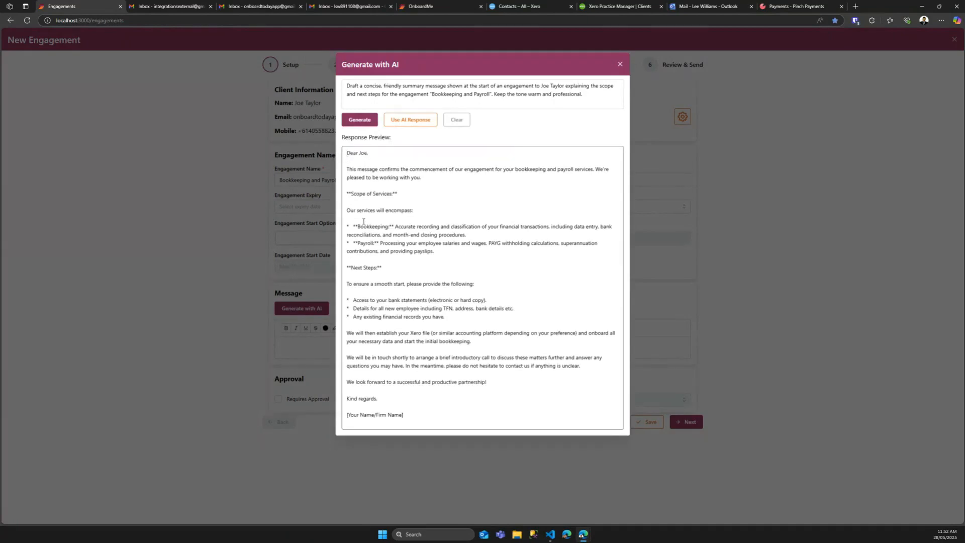
{"action": "left_click_drag", "start_coordinate": [404, 415], "coordinate": [346, 415]}
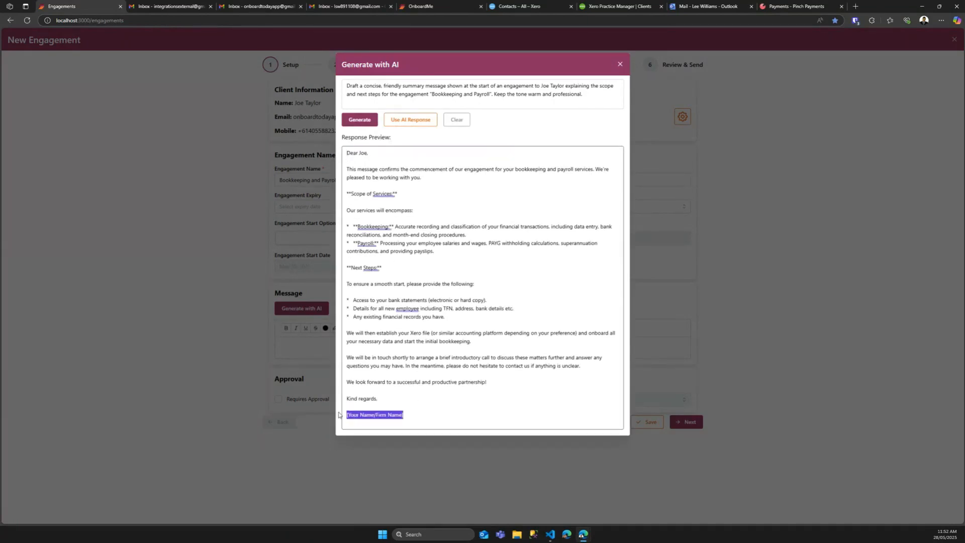
{"action": "type", "text": "Lee"}
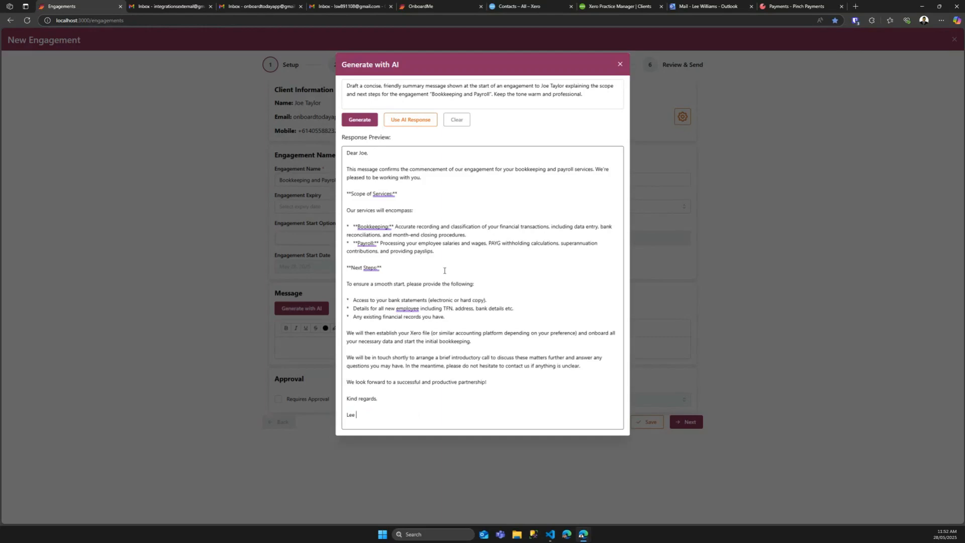
{"action": "left_click", "coordinate": [409, 119]}
{"action": "scroll", "coordinate": [399, 286], "scroll_direction": "down", "scroll_amount": 1}
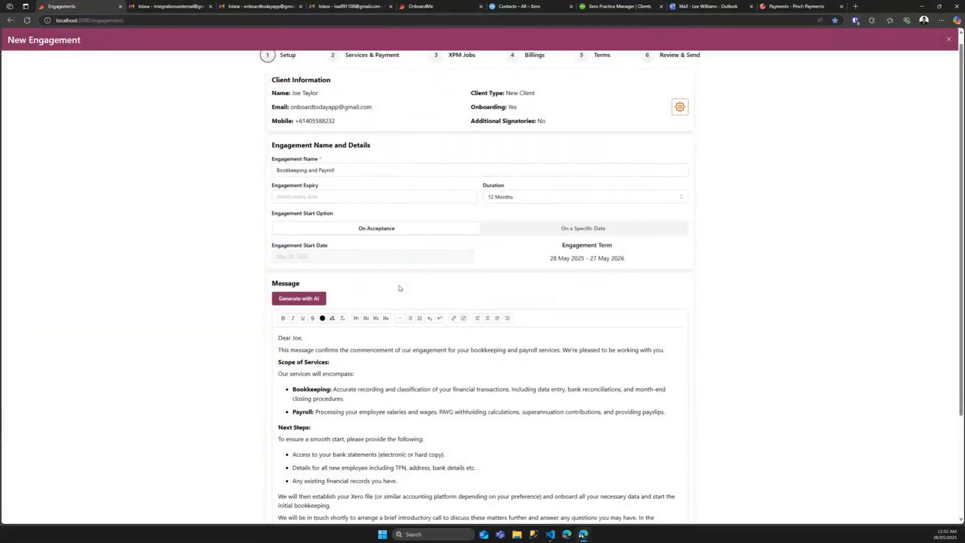
Step: Scroll to the bottom of the Setup form and continue to Services & Payment
{"action": "scroll", "coordinate": [408, 390], "scroll_direction": "down", "scroll_amount": 2}
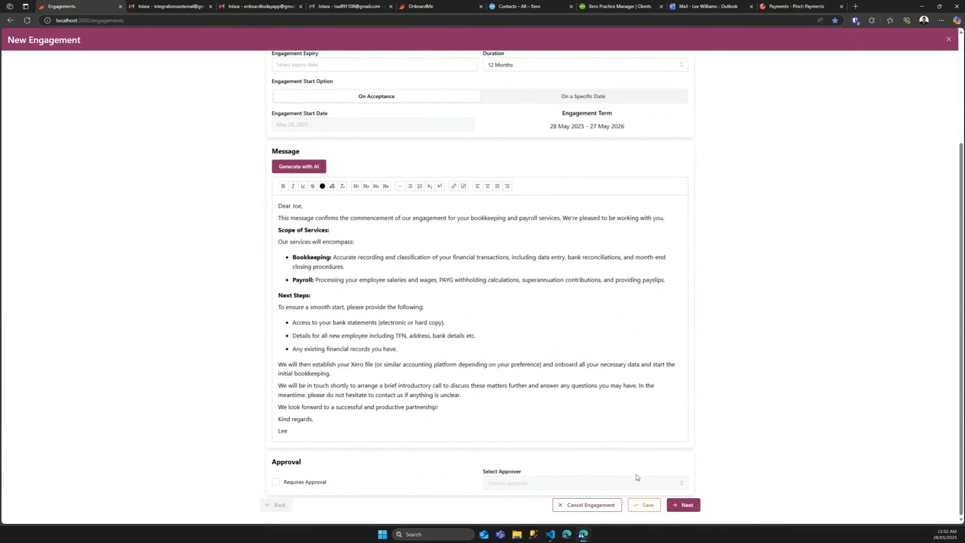
{"action": "left_click", "coordinate": [683, 506]}
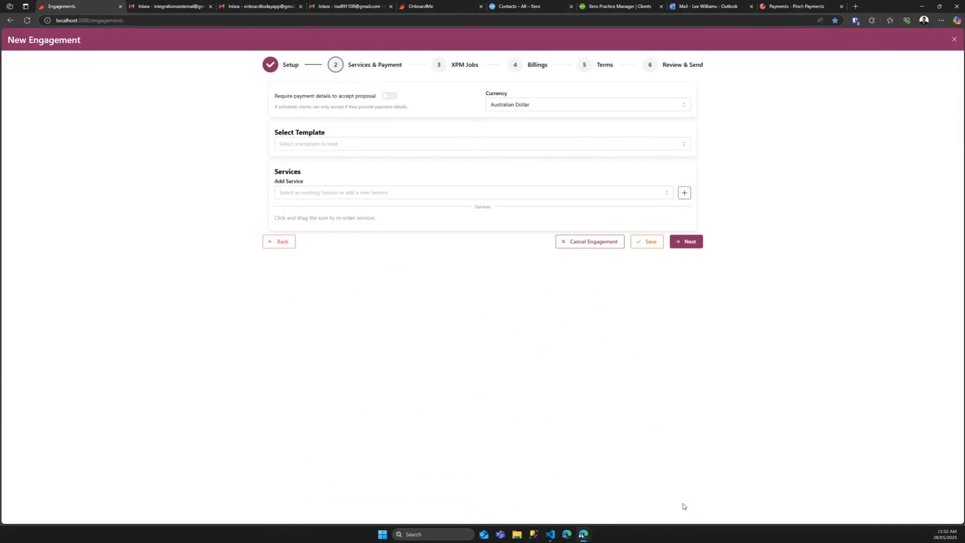
Step: Turn on 'Require payment details to accept proposal' and browse the template and services lists
{"action": "left_click", "coordinate": [388, 97]}
{"action": "left_click", "coordinate": [312, 137]}
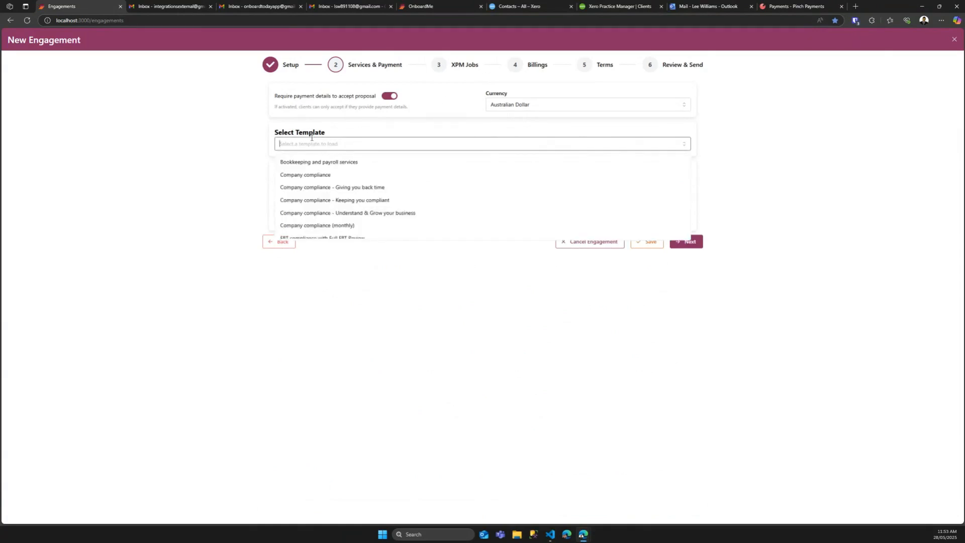
{"action": "left_click", "coordinate": [192, 172]}
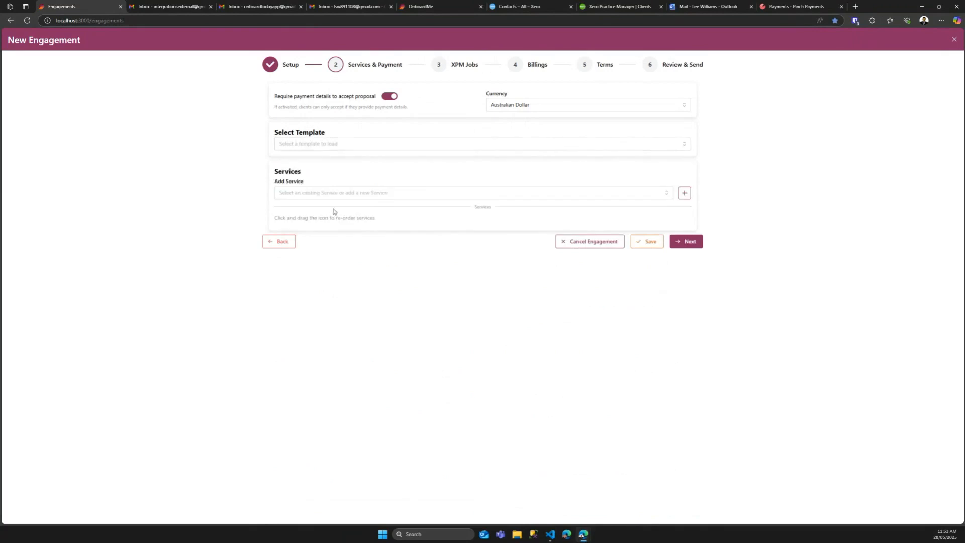
{"action": "left_click", "coordinate": [332, 193]}
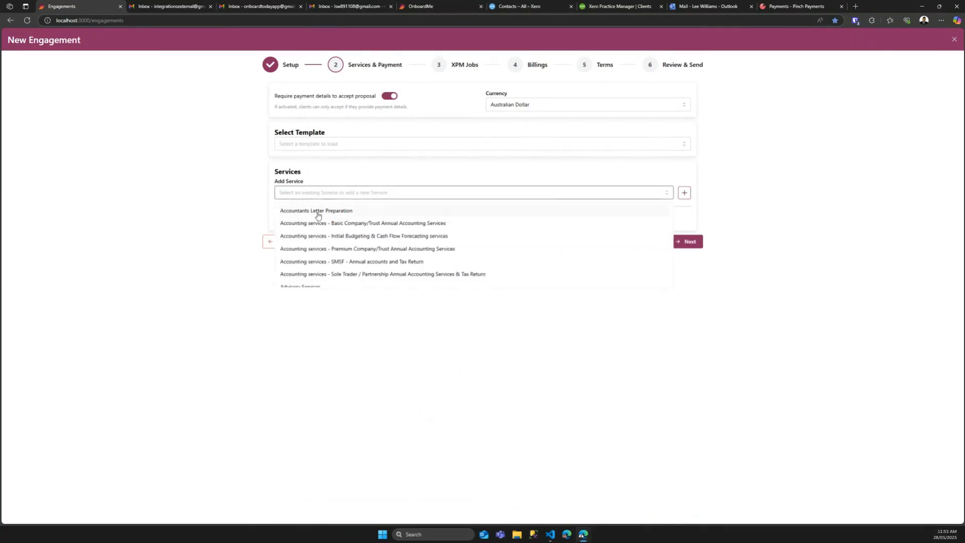
{"action": "left_click", "coordinate": [201, 218]}
Step: Load the 'Bookkeeping and payroll services' template and expand its Monthly services
{"action": "left_click", "coordinate": [321, 143]}
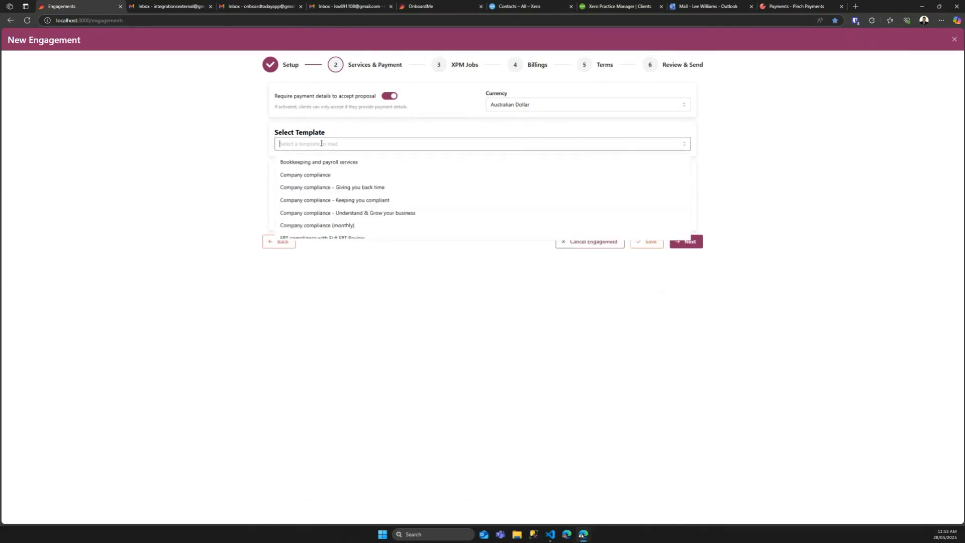
{"action": "left_click", "coordinate": [310, 162]}
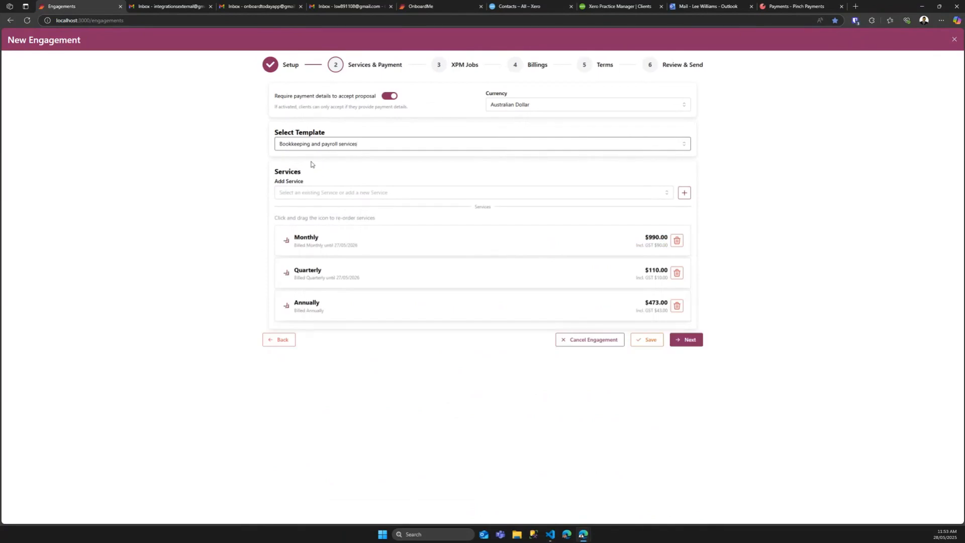
{"action": "left_click", "coordinate": [318, 242]}
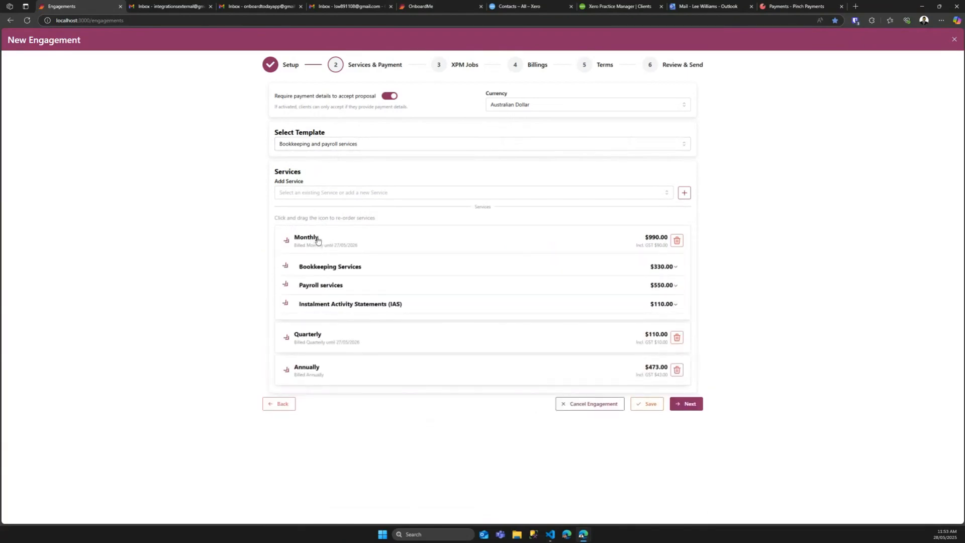
Step: Review Bookkeeping Services' discount type and description, collapse the item, and advance to XPM Jobs
{"action": "left_click", "coordinate": [309, 266]}
{"action": "scroll", "coordinate": [307, 274], "scroll_direction": "down", "scroll_amount": 1}
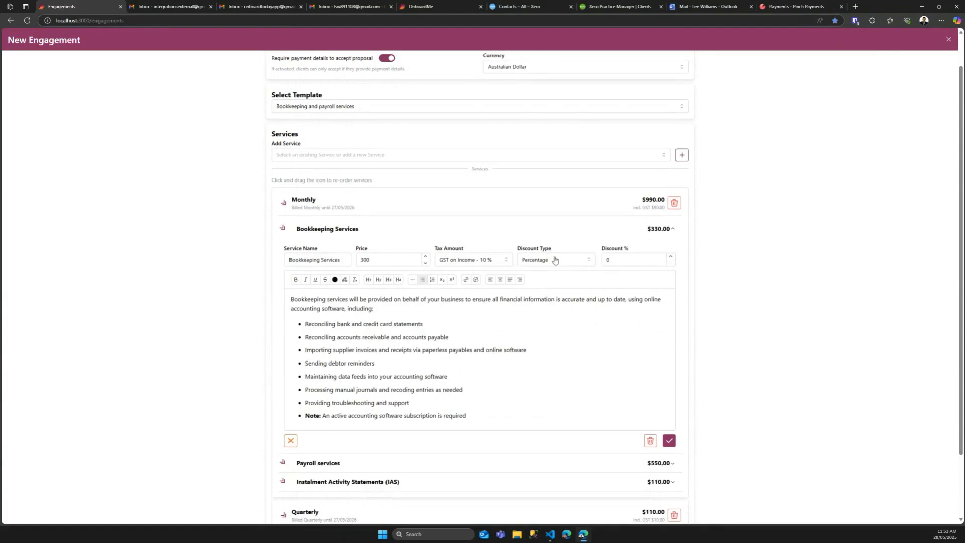
{"action": "left_click", "coordinate": [584, 261]}
{"action": "left_click", "coordinate": [562, 243]}
{"action": "left_click", "coordinate": [481, 390]}
{"action": "scroll", "coordinate": [481, 390], "scroll_direction": "down", "scroll_amount": 1}
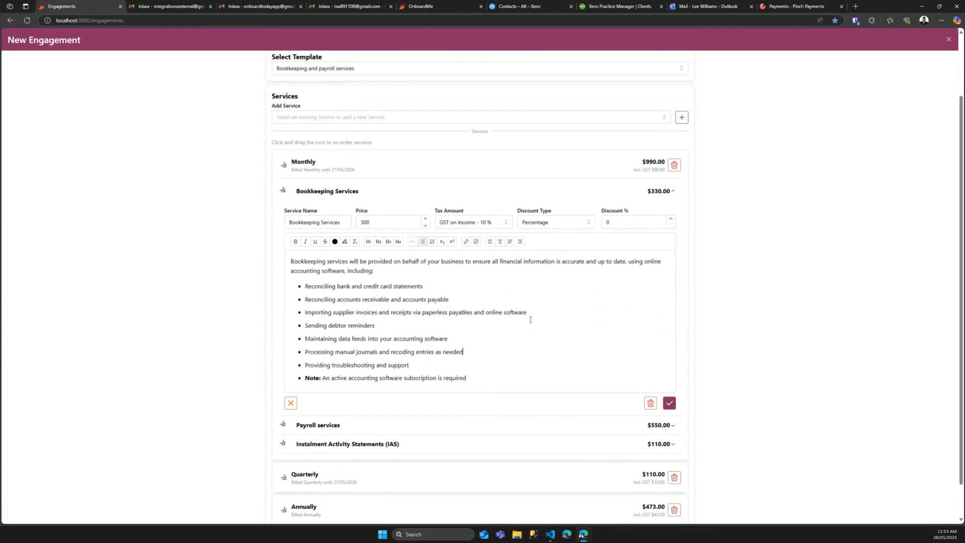
{"action": "left_click", "coordinate": [350, 192]}
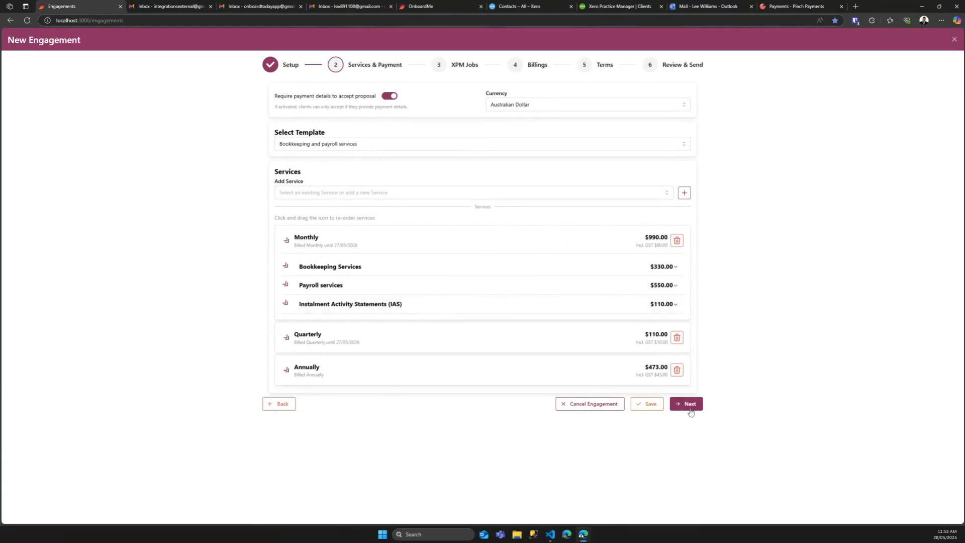
{"action": "left_click", "coordinate": [693, 404]}
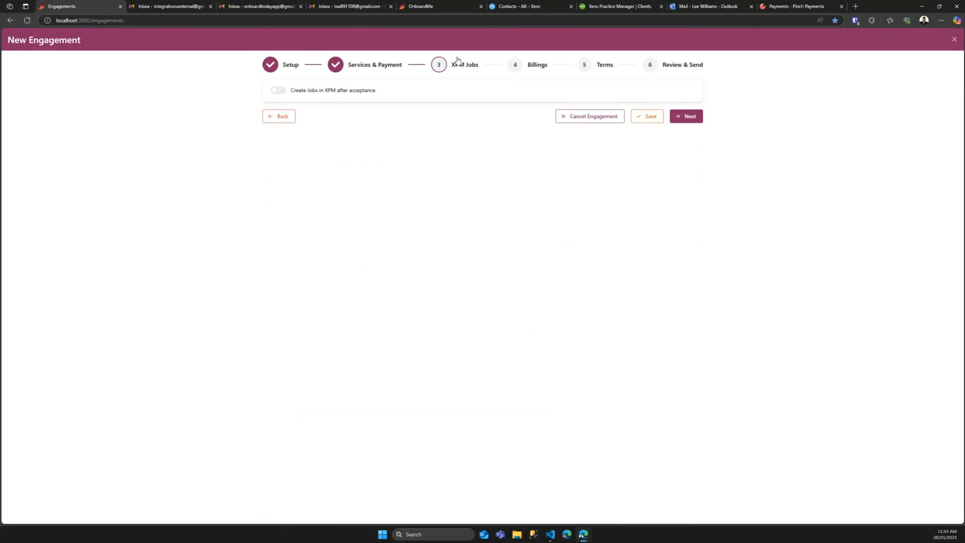
Step: Enable 'Create Jobs in XPM after acceptance', remove the duplicate Bookkeeping & BAS job, and expand the remaining one
{"action": "left_click", "coordinate": [279, 92]}
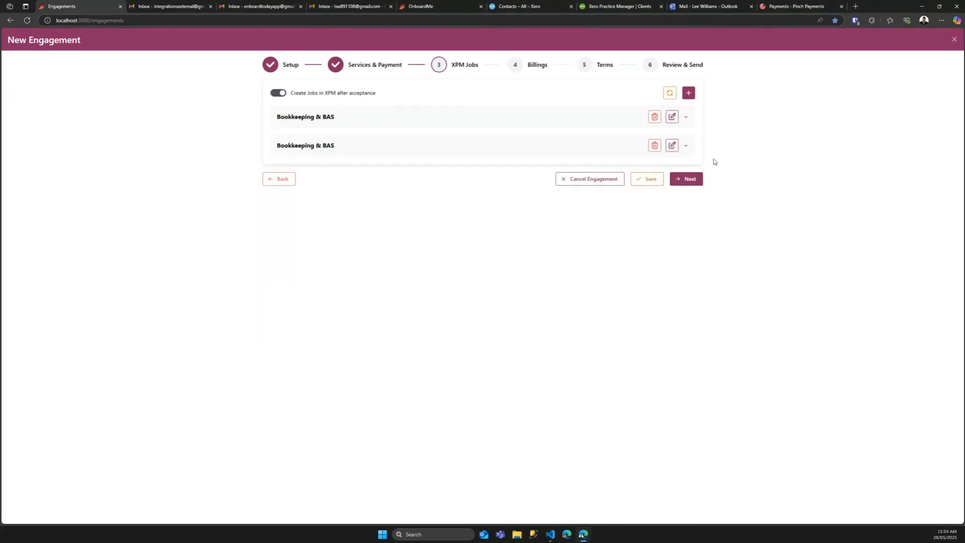
{"action": "left_click", "coordinate": [654, 146]}
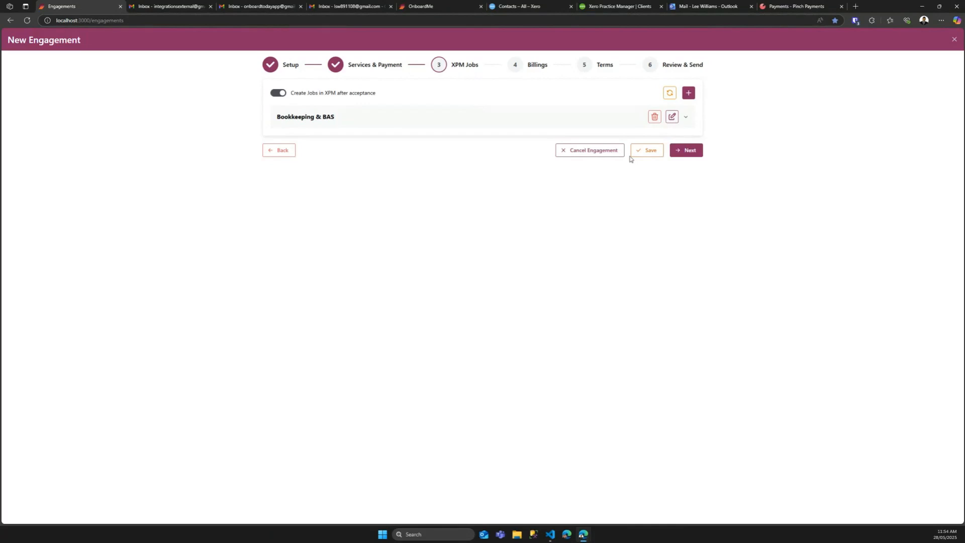
{"action": "left_click", "coordinate": [407, 118]}
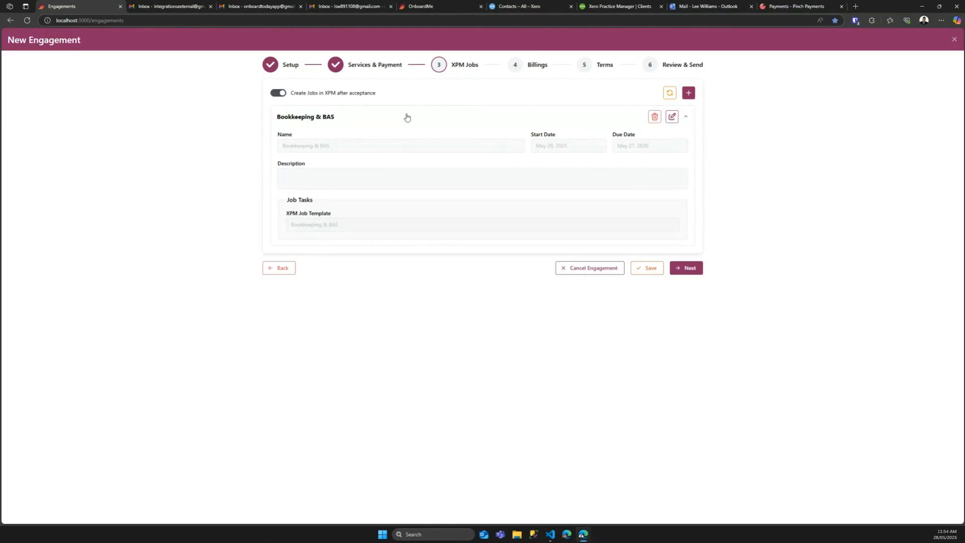
{"action": "left_click", "coordinate": [688, 94]}
{"action": "left_click_drag", "start_coordinate": [321, 175], "coordinate": [254, 176]}
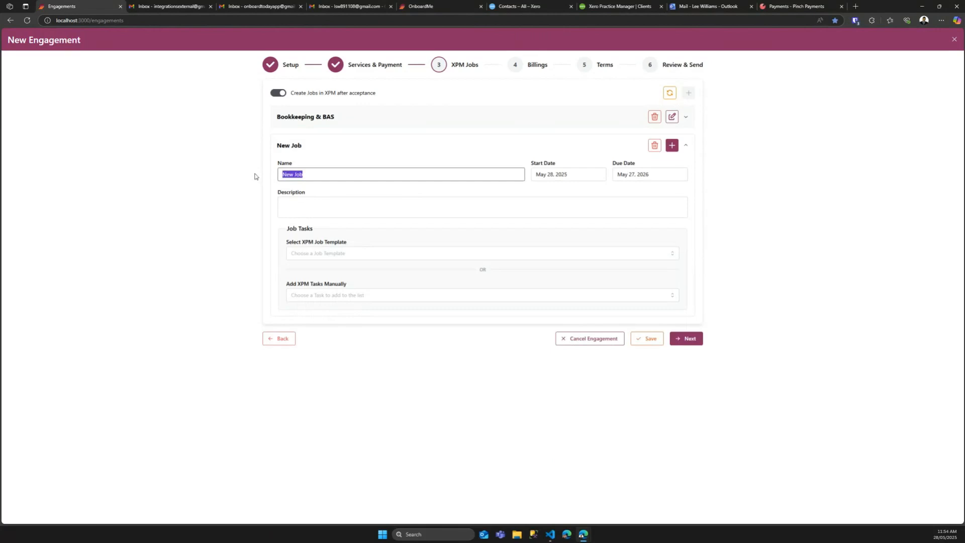
{"action": "type", "text": "Pinch Demo"}
{"action": "left_click", "coordinate": [324, 295]}
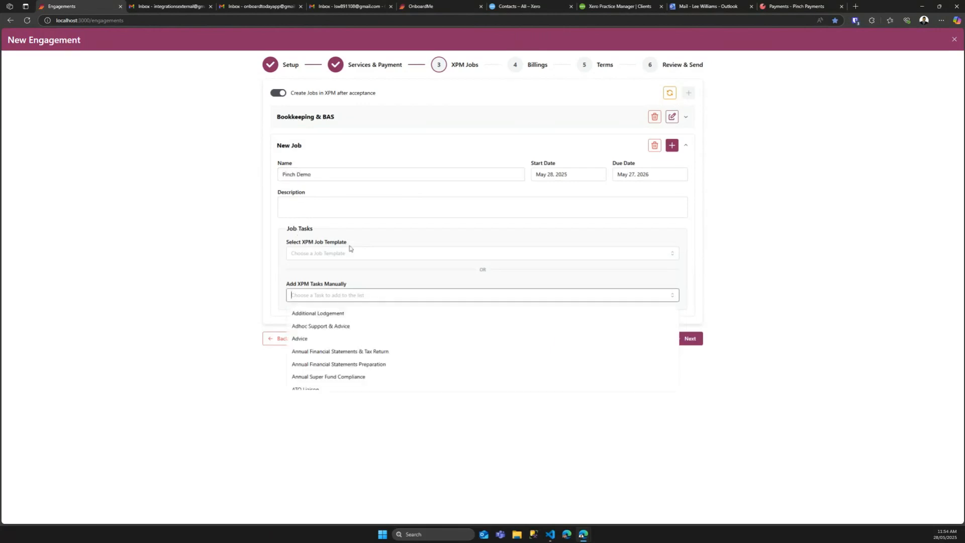
{"action": "scroll", "coordinate": [334, 339], "scroll_direction": "down", "scroll_amount": 1}
{"action": "scroll", "coordinate": [322, 317], "scroll_direction": "up", "scroll_amount": 1}
{"action": "left_click", "coordinate": [168, 293]}
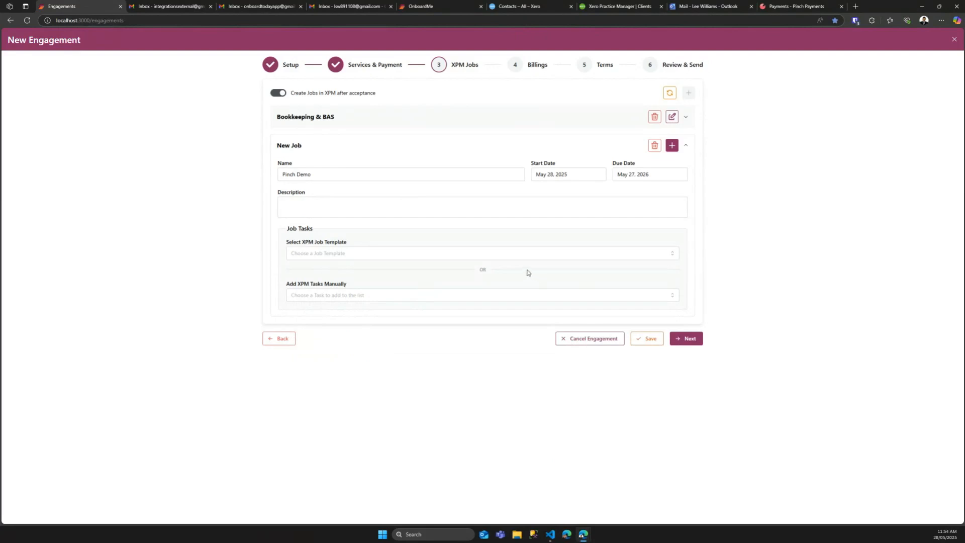
{"action": "left_click", "coordinate": [654, 146]}
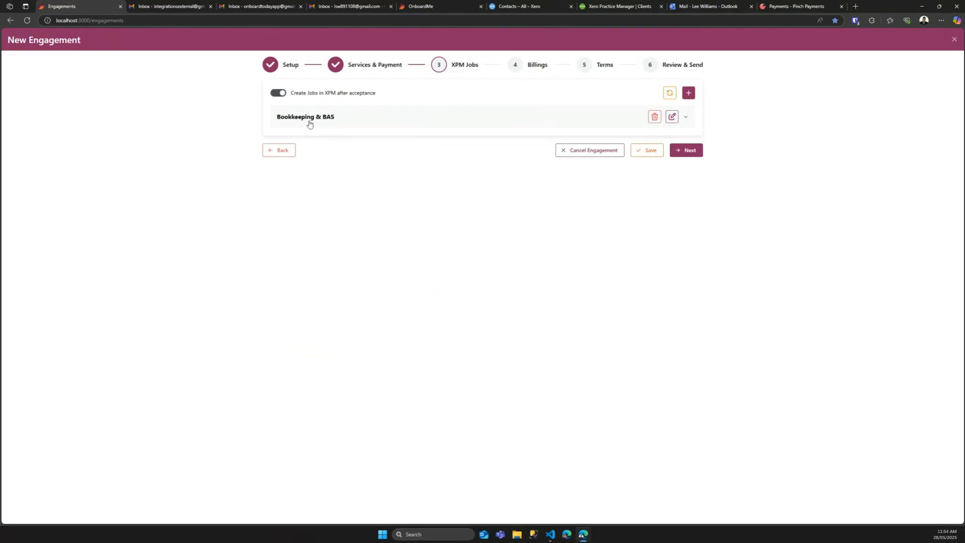
Step: Turn on Setup billing and expand Proforma #1 and its Bookkeeping Services line
{"action": "left_click", "coordinate": [686, 151]}
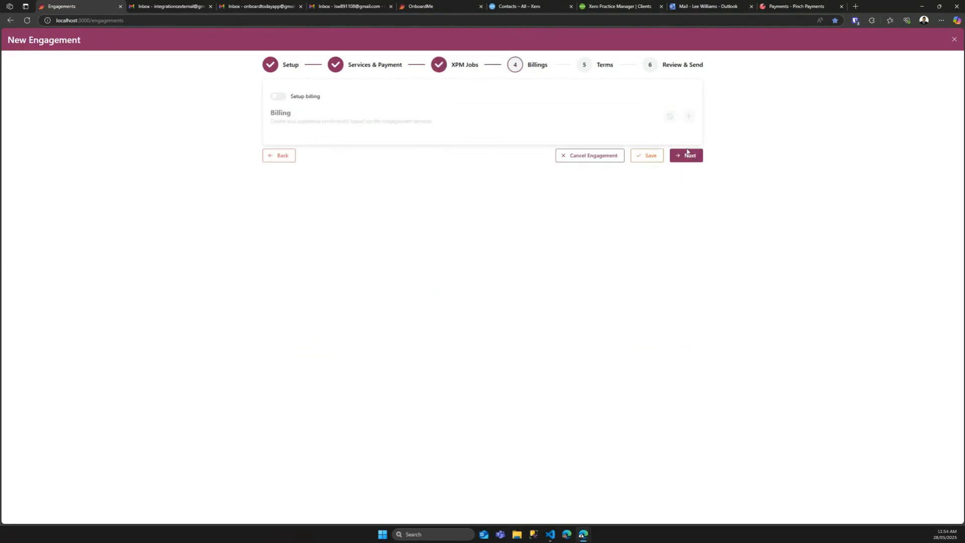
{"action": "left_click", "coordinate": [278, 97]}
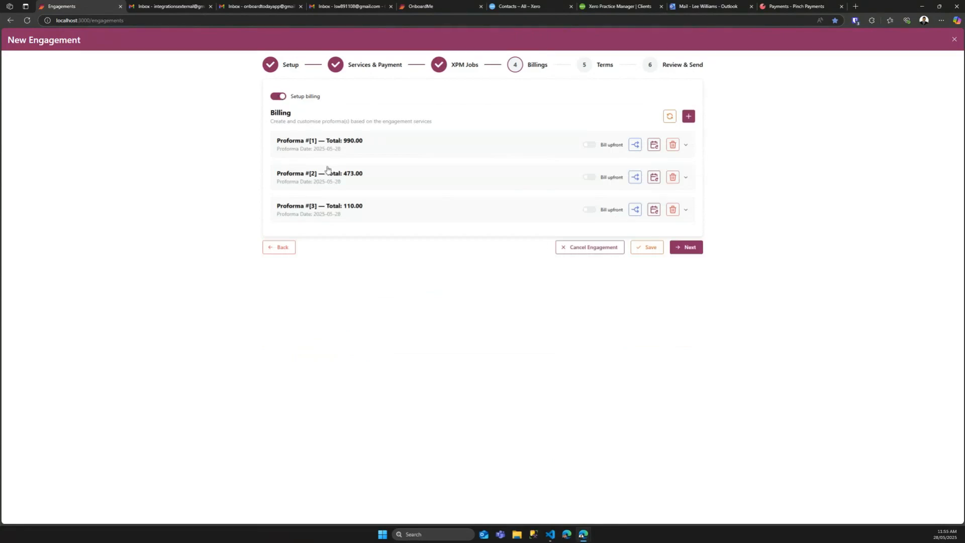
{"action": "left_click", "coordinate": [341, 145]}
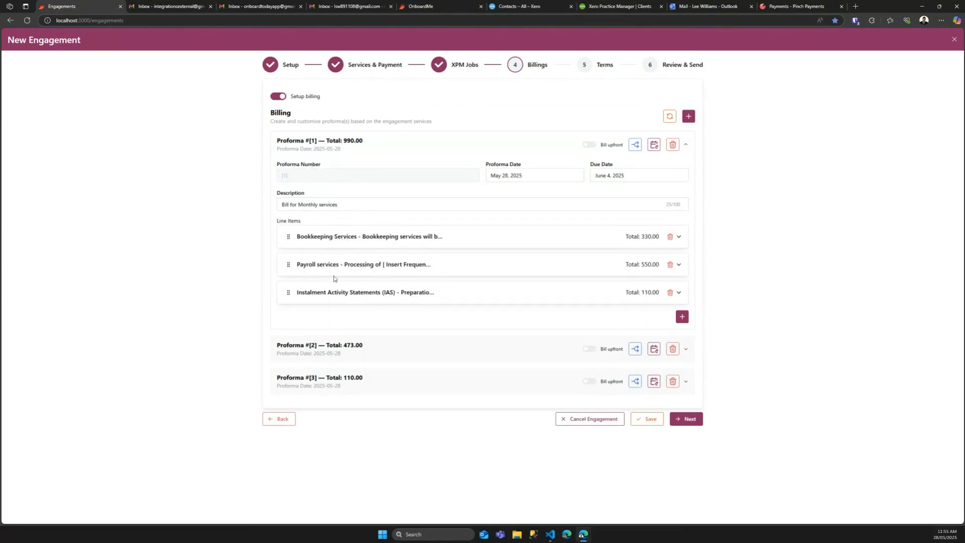
{"action": "left_click", "coordinate": [338, 242]}
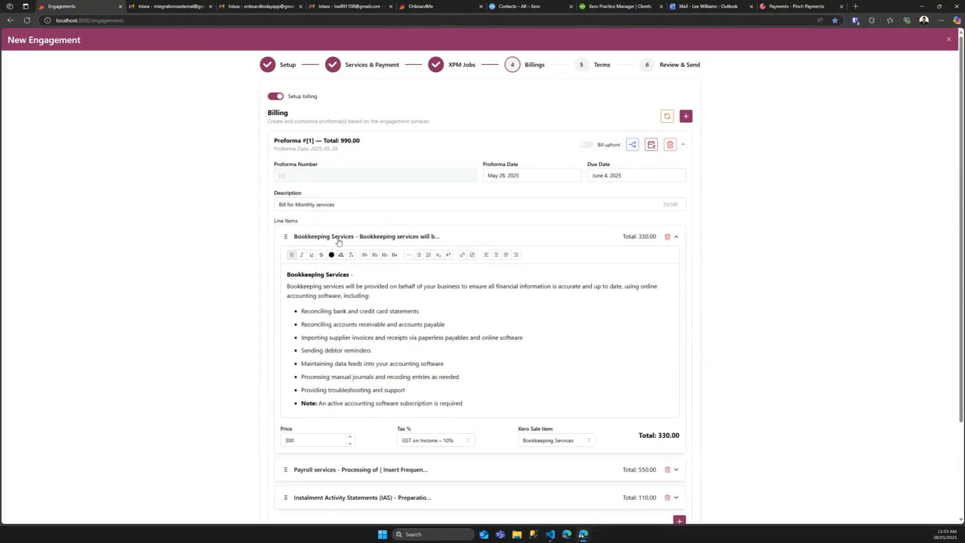
{"action": "left_click", "coordinate": [375, 325]}
{"action": "left_click", "coordinate": [410, 241]}
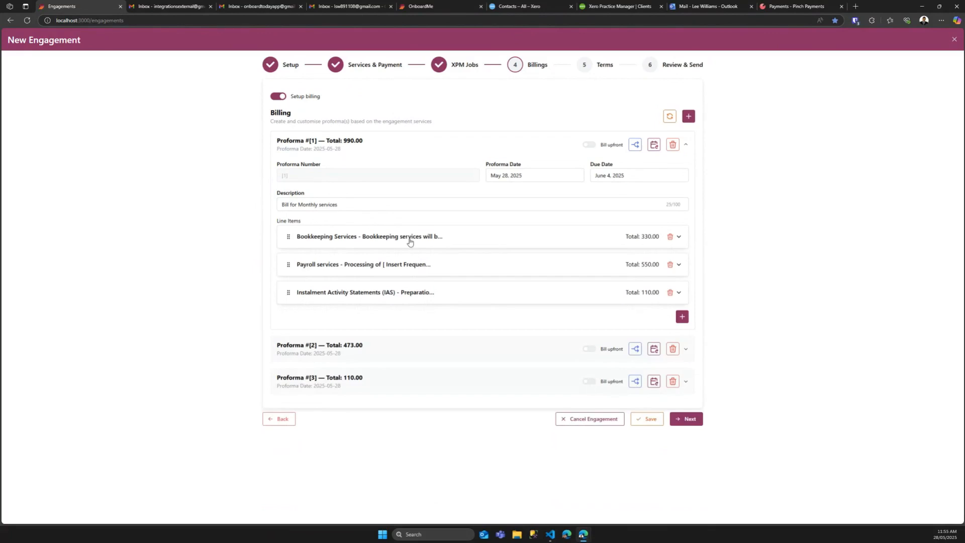
{"action": "left_click", "coordinate": [406, 243]}
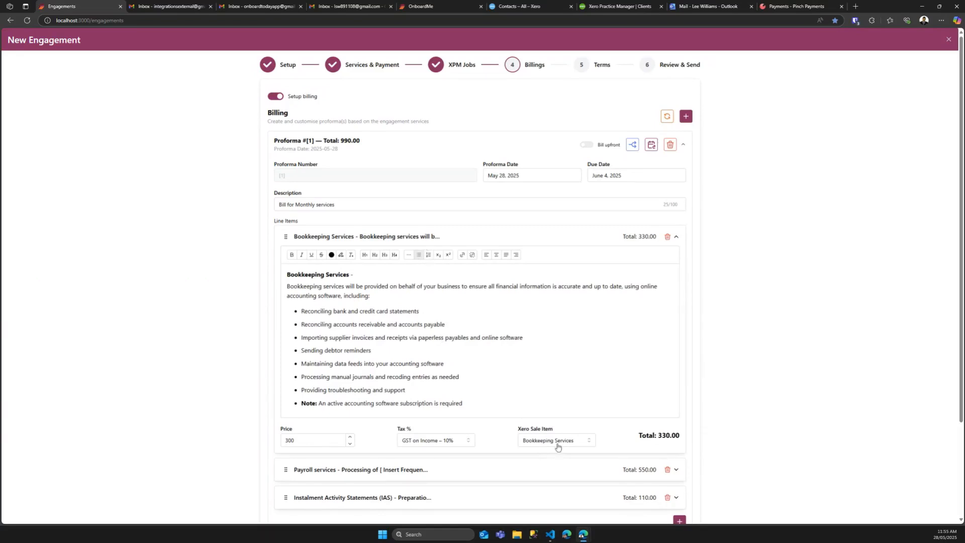
{"action": "left_click", "coordinate": [404, 239]}
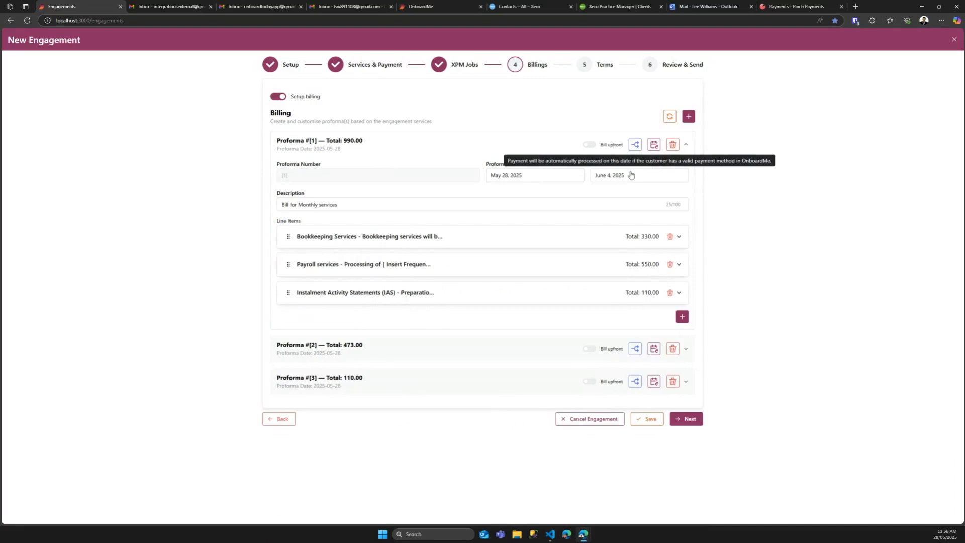
{"action": "left_click", "coordinate": [586, 151]}
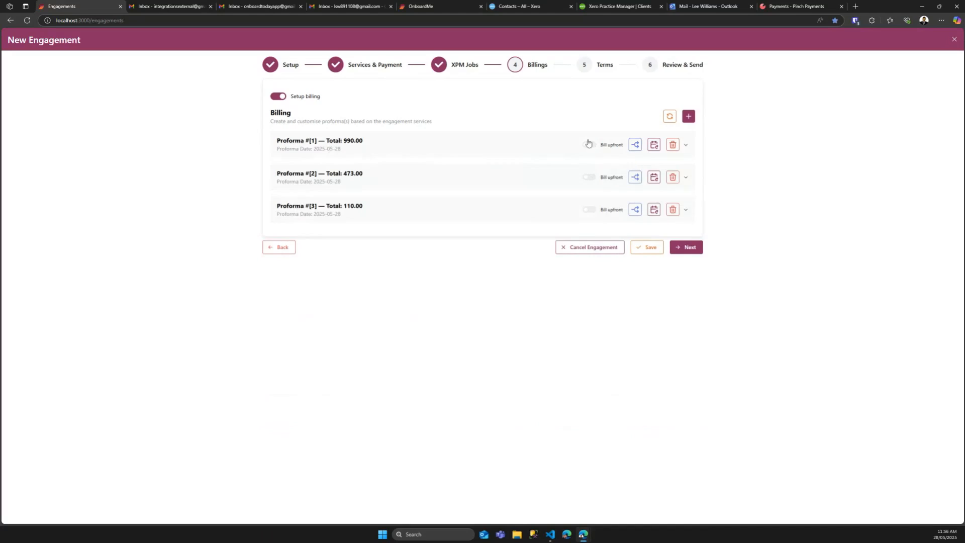
Step: Set Proforma #1 to bill upfront at 100%, keep recurring invoice settings unchanged, and continue to Terms
{"action": "left_click", "coordinate": [589, 145]}
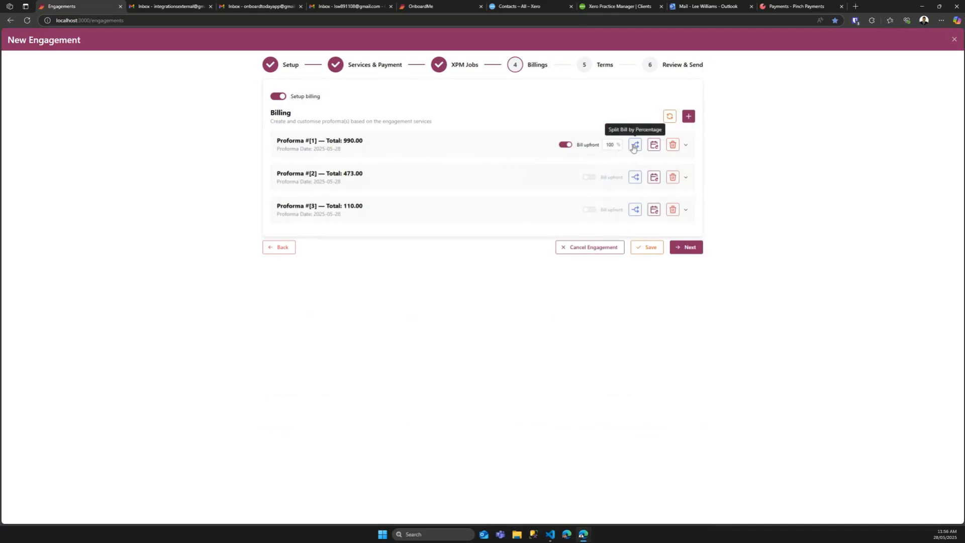
{"action": "left_click", "coordinate": [654, 145]}
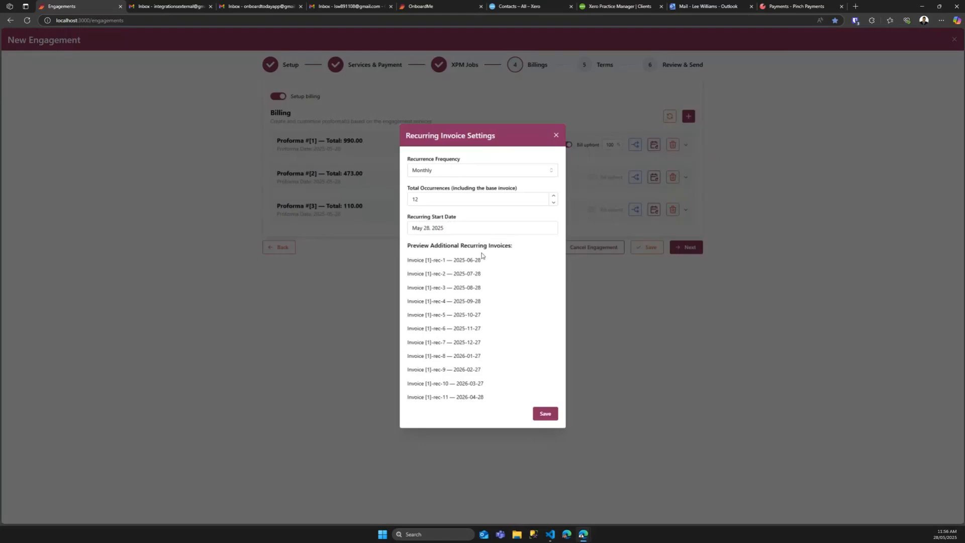
{"action": "left_click", "coordinate": [555, 136]}
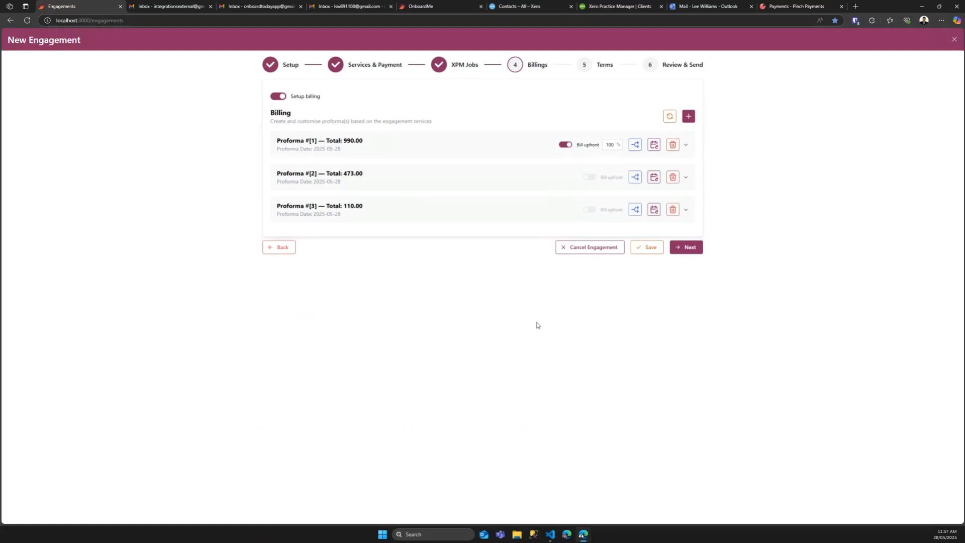
{"action": "left_click", "coordinate": [688, 248]}
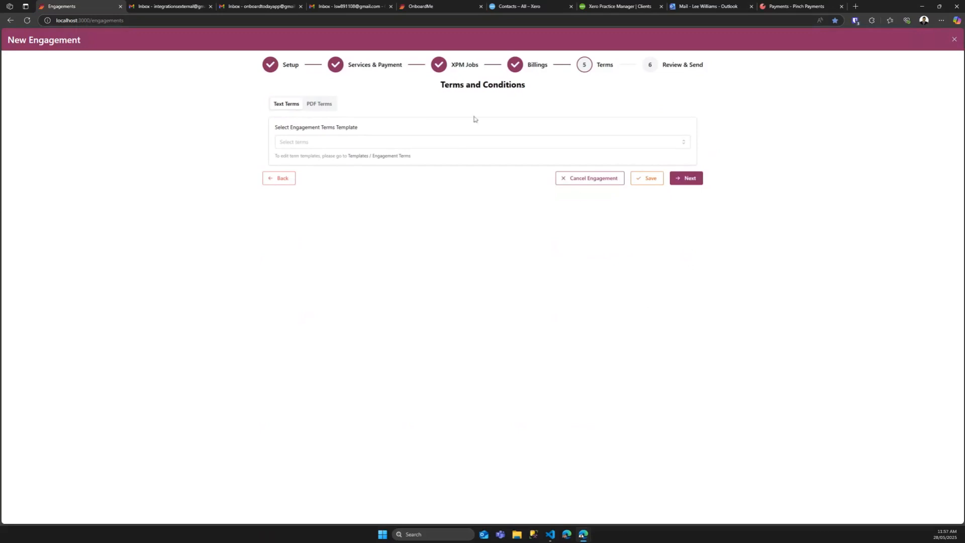
Step: Choose AU Template from the Text Terms list and scroll through its terms
{"action": "left_click", "coordinate": [492, 142]}
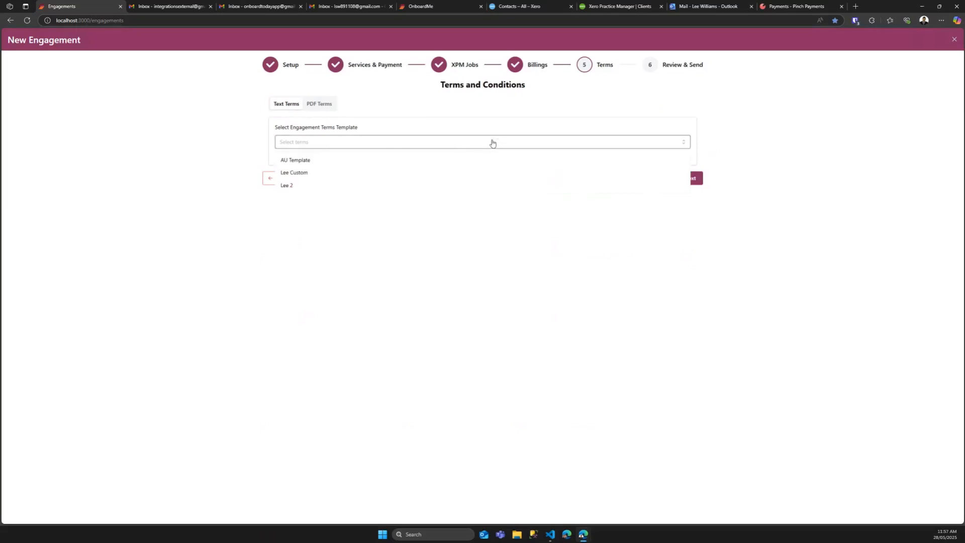
{"action": "left_click", "coordinate": [306, 162]}
{"action": "scroll", "coordinate": [402, 313], "scroll_direction": "down", "scroll_amount": 2}
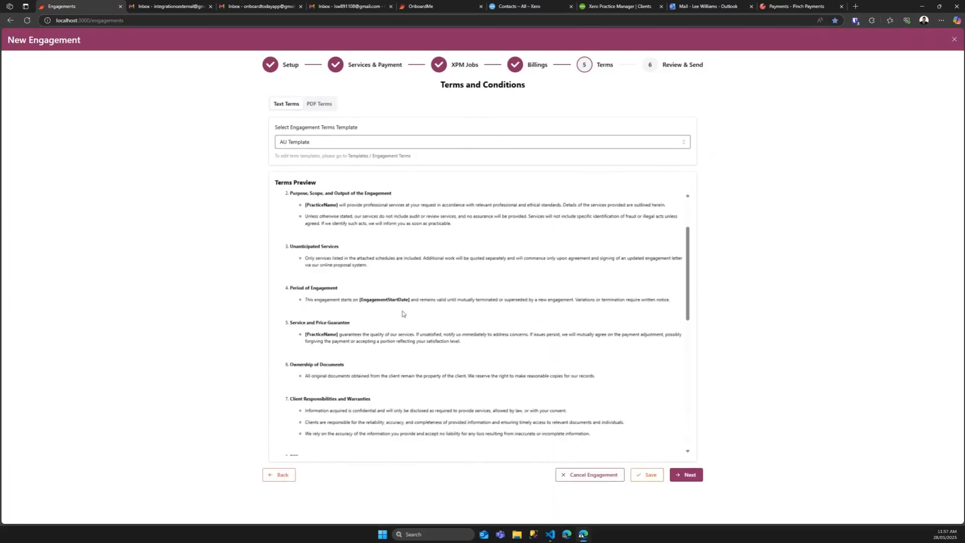
{"action": "scroll", "coordinate": [402, 313], "scroll_direction": "down", "scroll_amount": 2}
{"action": "scroll", "coordinate": [402, 314], "scroll_direction": "up", "scroll_amount": 3}
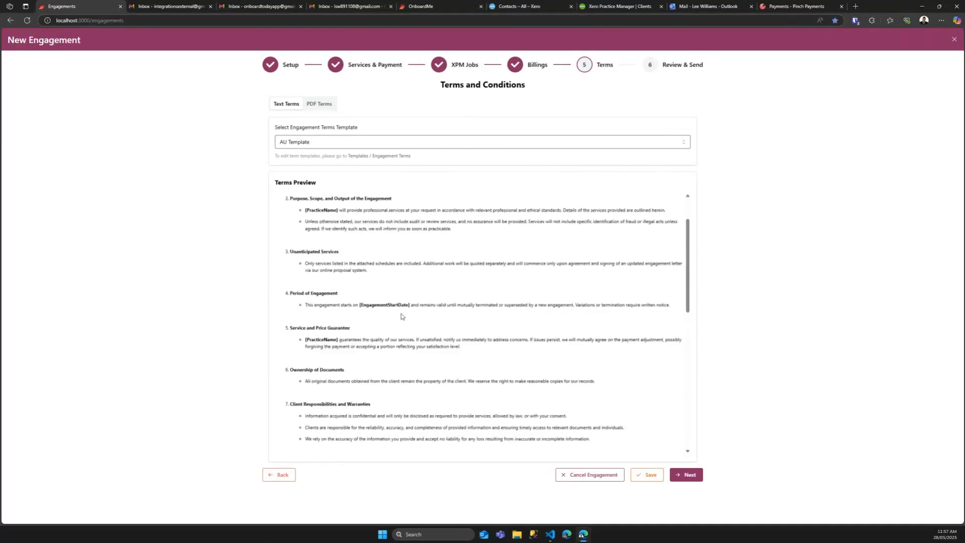
Step: Check the PDF Terms tab, reselect AU Template text terms, and proceed to Review & Send
{"action": "left_click", "coordinate": [314, 104]}
{"action": "scroll", "coordinate": [392, 295], "scroll_direction": "down", "scroll_amount": 1}
{"action": "scroll", "coordinate": [392, 294], "scroll_direction": "up", "scroll_amount": 1}
{"action": "scroll", "coordinate": [392, 295], "scroll_direction": "up", "scroll_amount": 1}
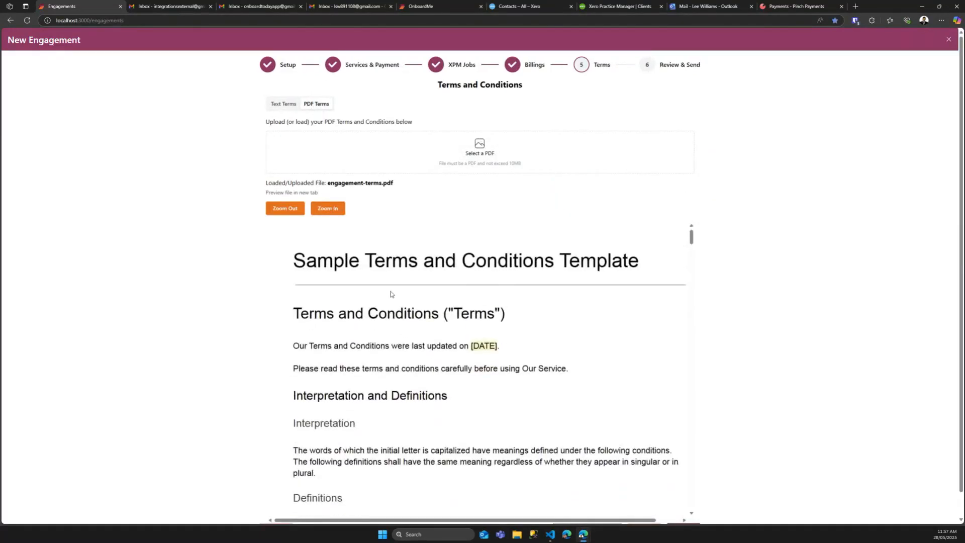
{"action": "left_click", "coordinate": [278, 103]}
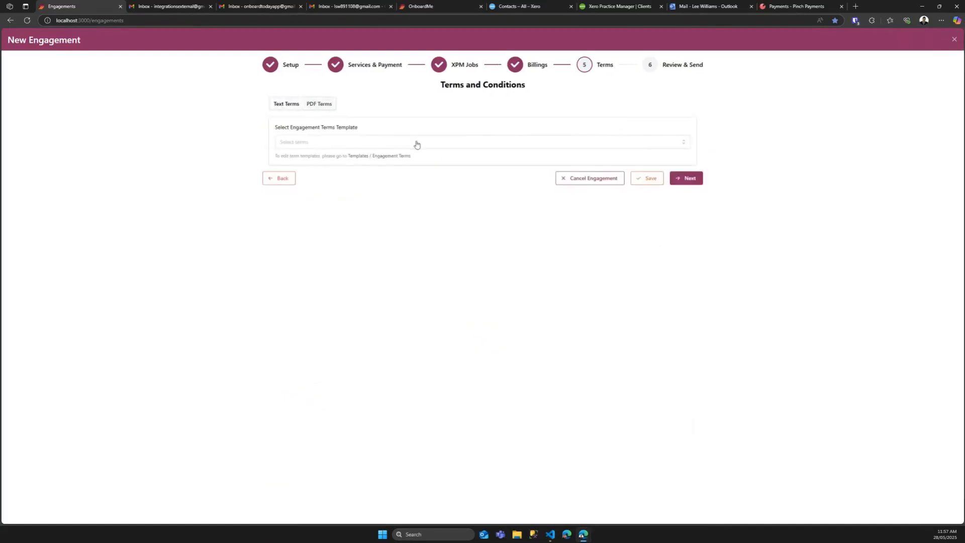
{"action": "left_click", "coordinate": [409, 145]}
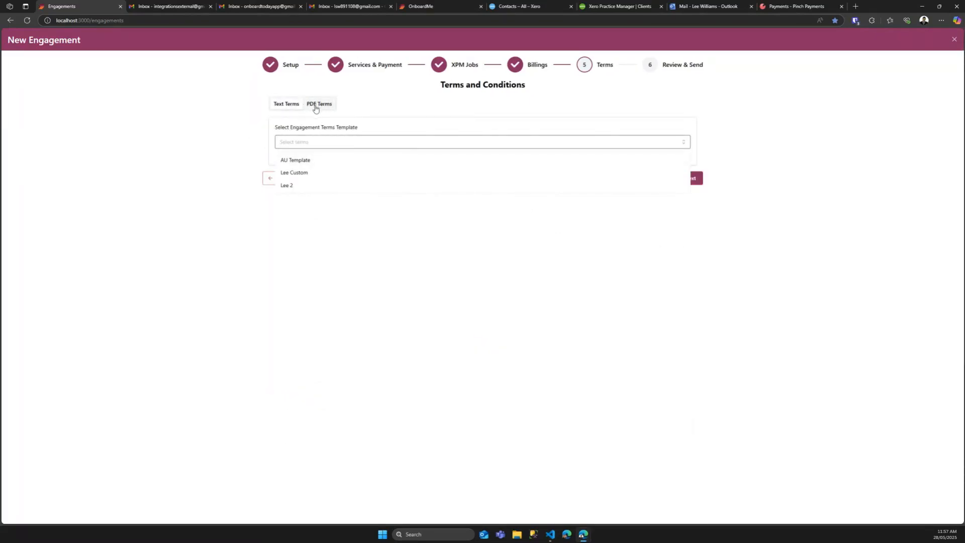
{"action": "left_click", "coordinate": [347, 105]}
{"action": "left_click", "coordinate": [308, 146]}
{"action": "left_click", "coordinate": [306, 161]}
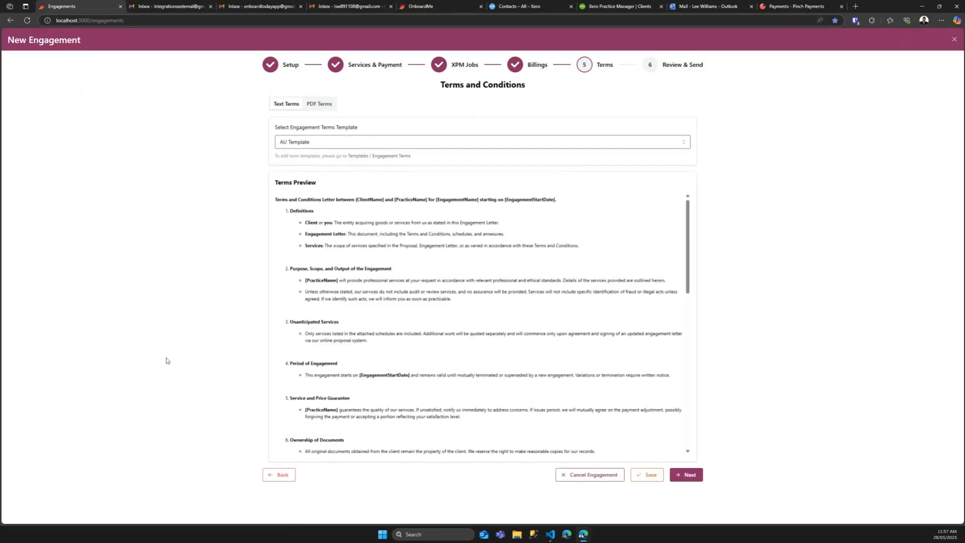
{"action": "left_click", "coordinate": [678, 478]}
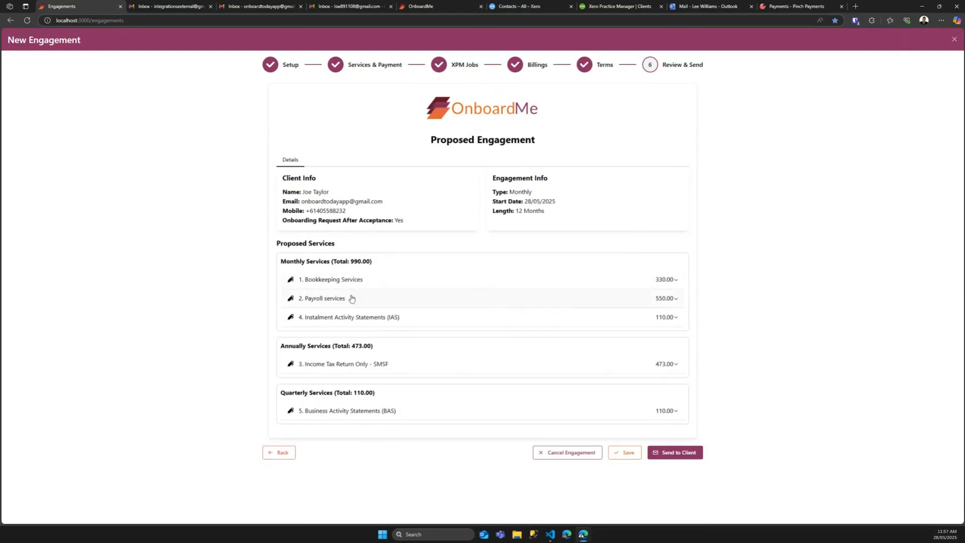
Step: Review the Bookkeeping Services description, then send the Bookkeeping and Payroll engagement to the client
{"action": "left_click", "coordinate": [335, 278]}
{"action": "left_click", "coordinate": [337, 283]}
{"action": "left_click", "coordinate": [679, 453]}
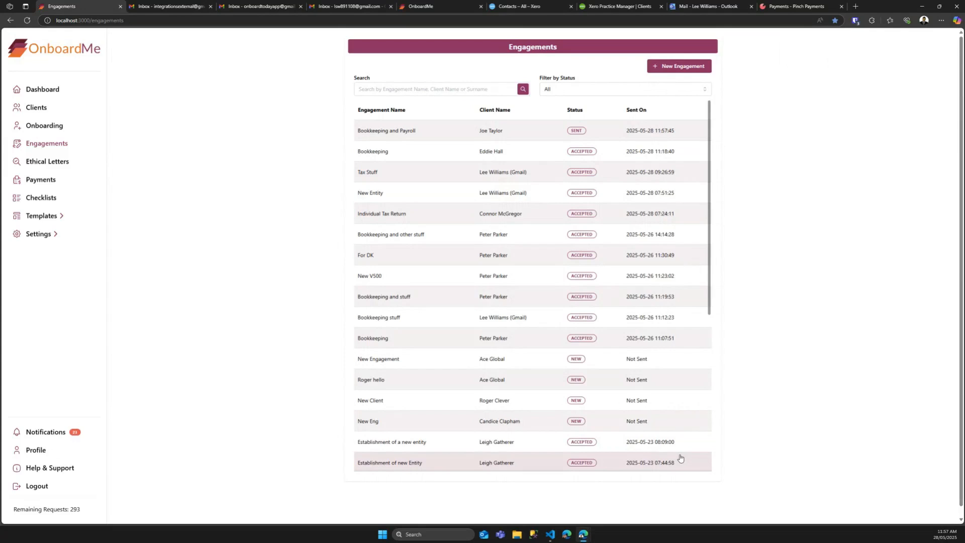
Step: Open and close the Bookkeeping and Payroll engagement editor, then switch to the client's Gmail inbox
{"action": "left_click", "coordinate": [413, 134]}
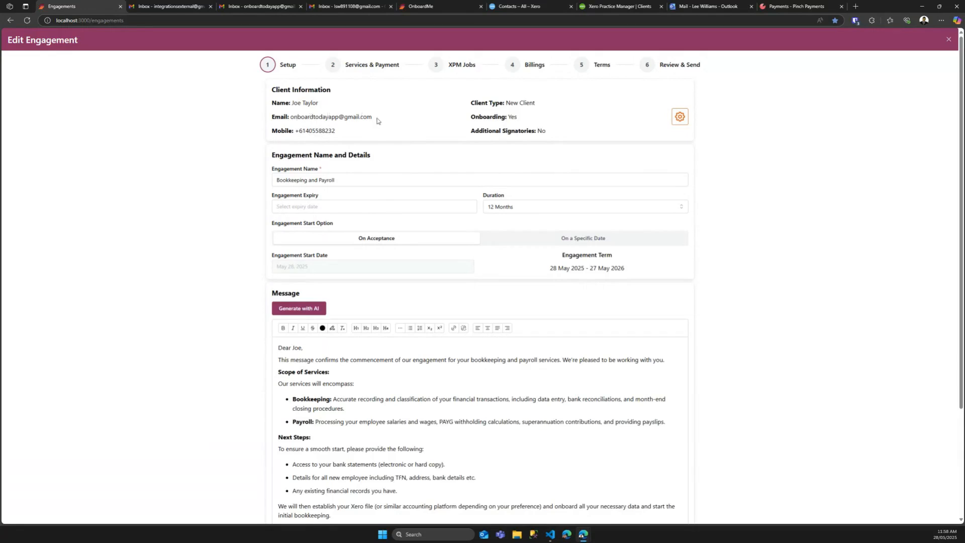
{"action": "left_click", "coordinate": [948, 39]}
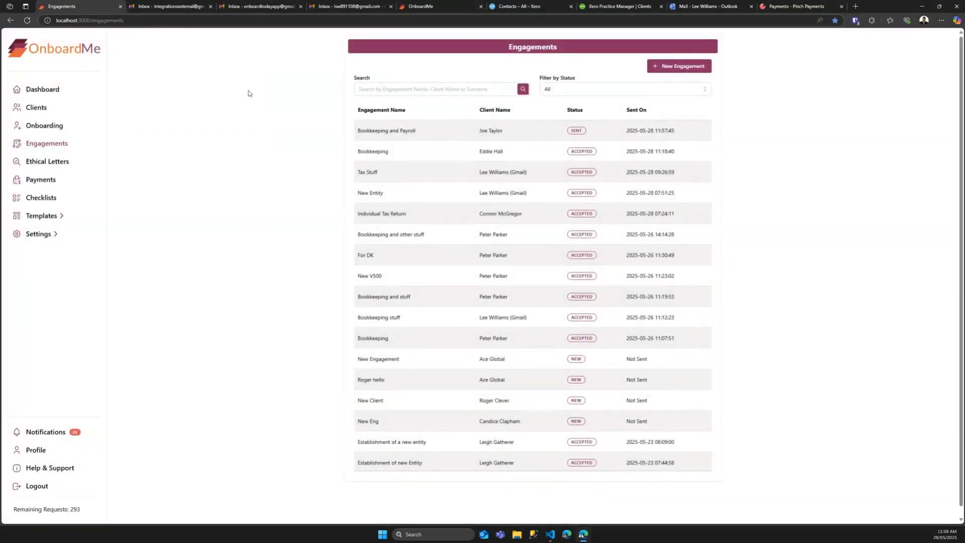
{"action": "left_click", "coordinate": [264, 8]}
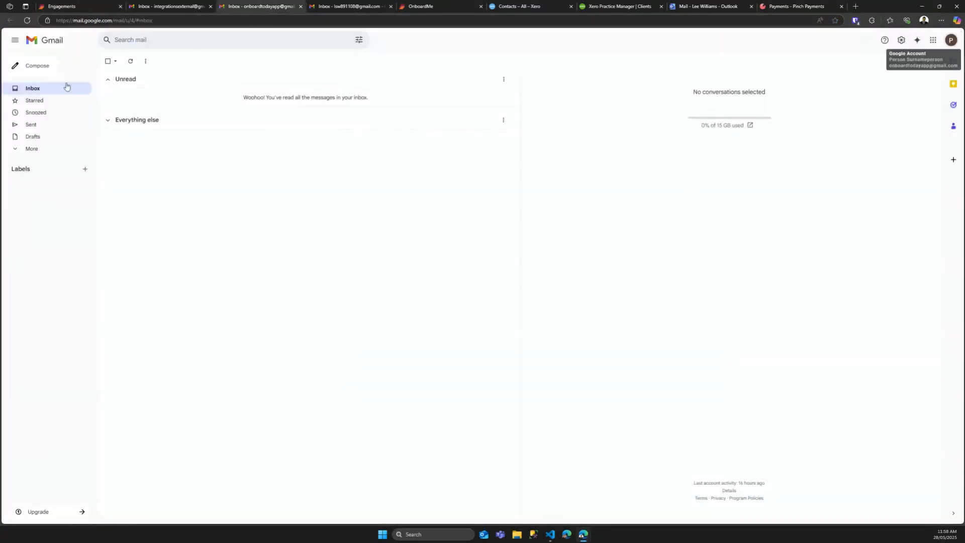
Step: Refresh Gmail, open the OnboardMe engagement email, copy its 'Click here' link, and start an InPrivate window
{"action": "left_click", "coordinate": [28, 21]}
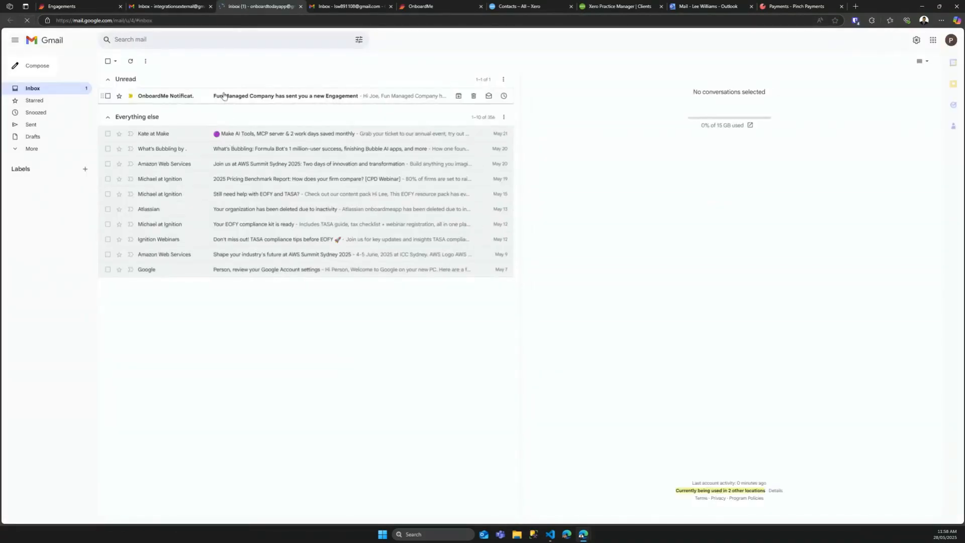
{"action": "left_click", "coordinate": [224, 97]}
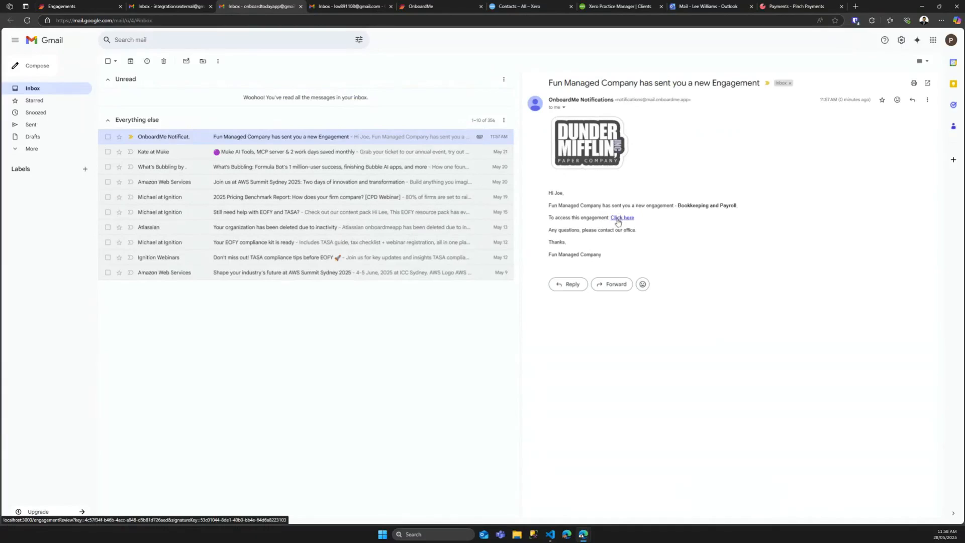
{"action": "right_click", "coordinate": [618, 222]}
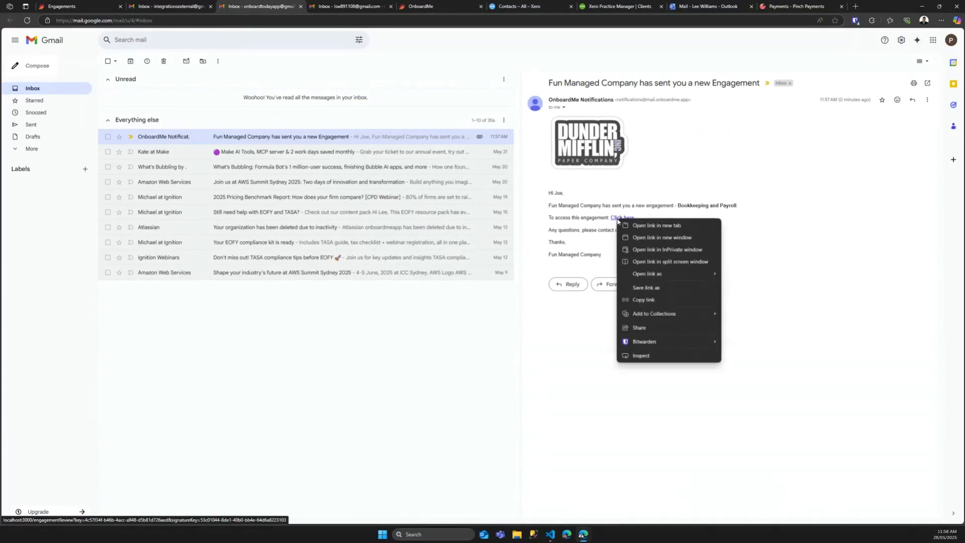
{"action": "left_click", "coordinate": [647, 301]}
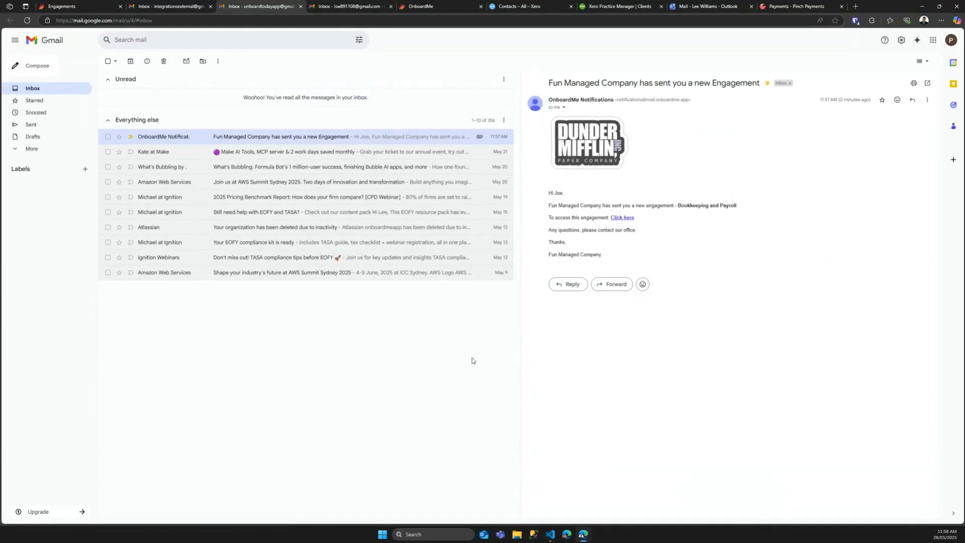
{"action": "key", "text": "ctrl+shift+n"}
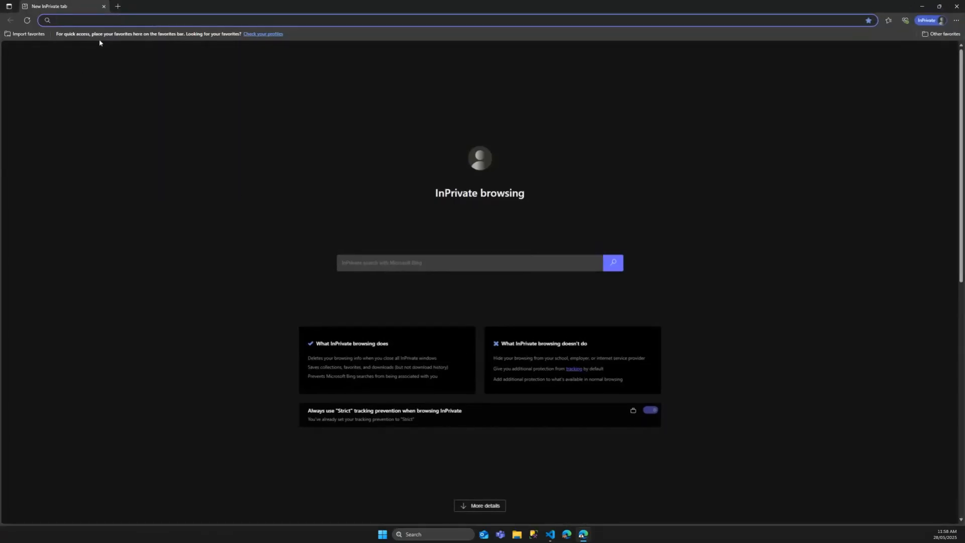
Step: Load the copied engagement link and submit the client's e-mail address in the Access Engagement box
{"action": "type", "text": "http://localhost:3000/engagementReview?key=4c57f34f-b46b-4acc-a948-d5b81d726aed&signatureKey=53c01044-8de1-40b0-bb4e-64d6a8223103"}
{"action": "key", "text": "Return"}
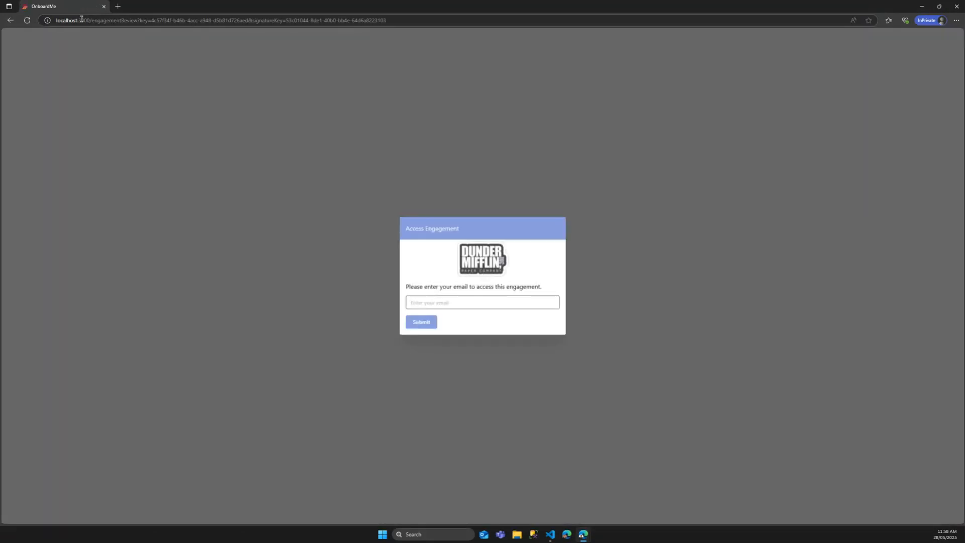
{"action": "key", "text": "Return"}
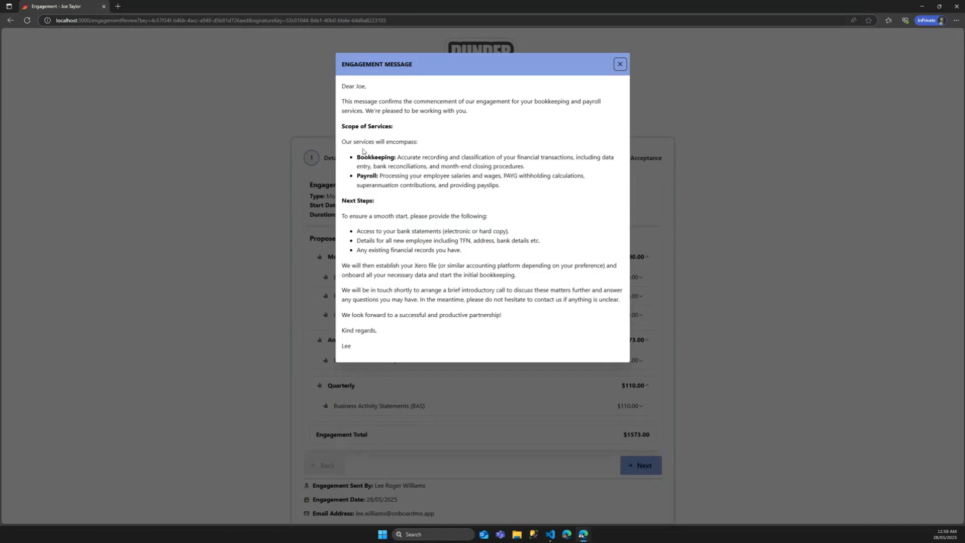
Step: Dismiss Lee's welcome message, review the Bookkeeping Services description, and continue to Engagement Terms
{"action": "left_click", "coordinate": [620, 64]}
{"action": "scroll", "coordinate": [368, 266], "scroll_direction": "down", "scroll_amount": 1}
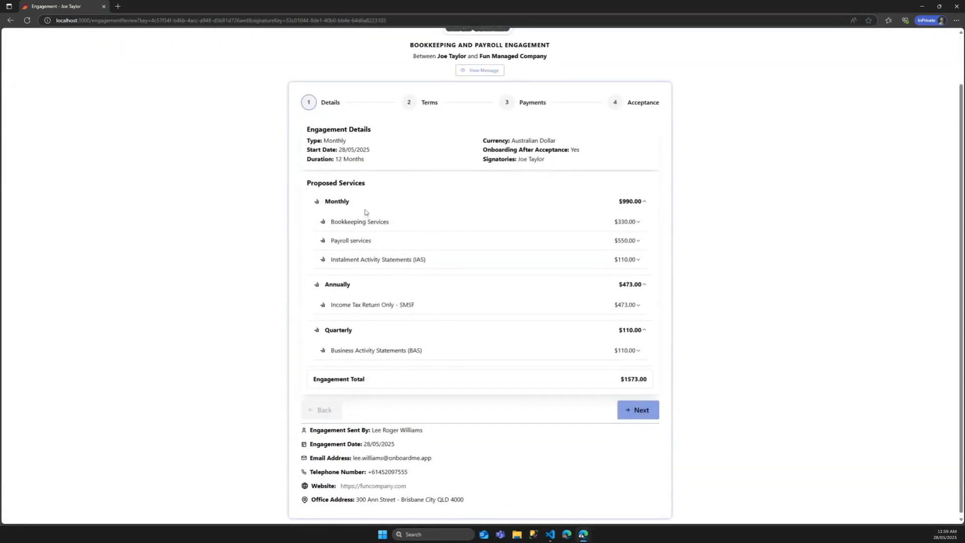
{"action": "scroll", "coordinate": [352, 191], "scroll_direction": "up", "scroll_amount": 1}
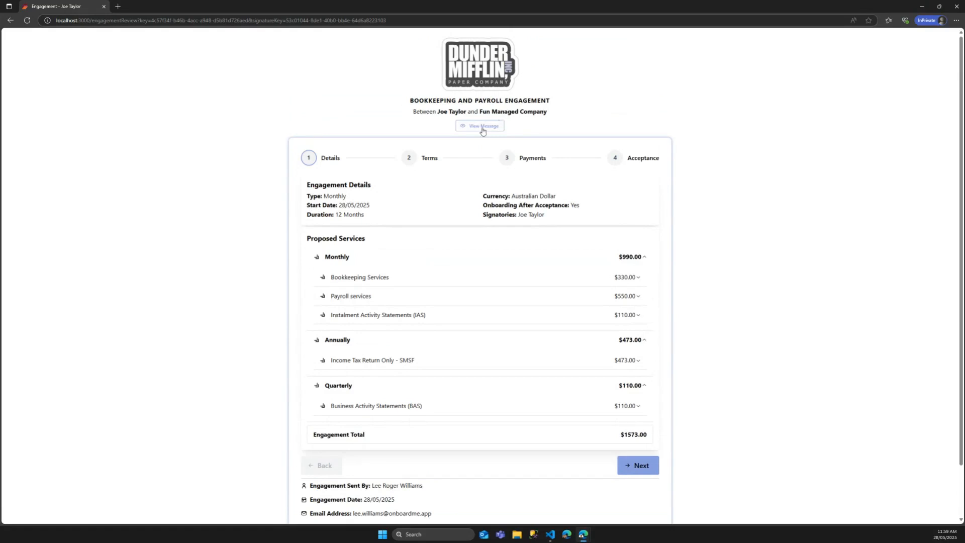
{"action": "left_click", "coordinate": [358, 280]}
{"action": "left_click", "coordinate": [359, 281]}
{"action": "scroll", "coordinate": [432, 316], "scroll_direction": "down", "scroll_amount": 1}
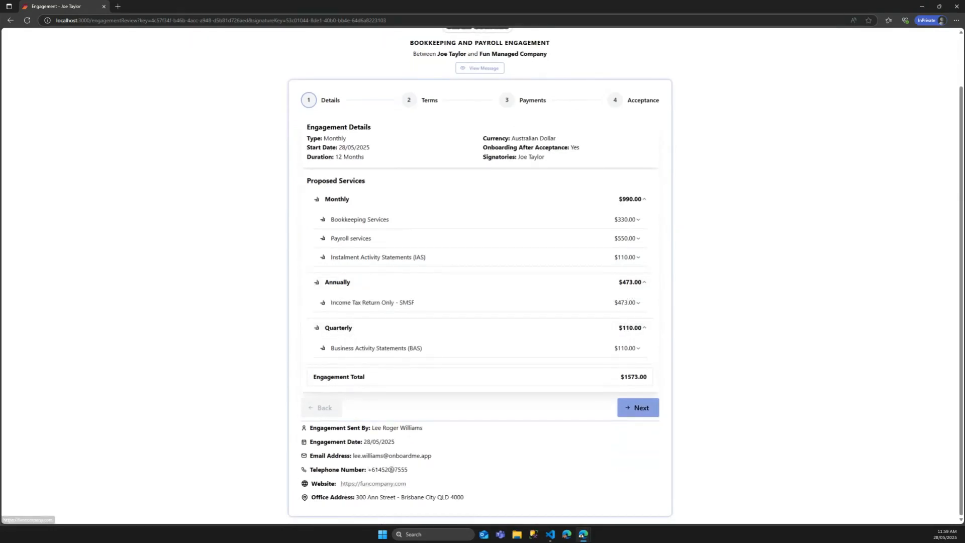
{"action": "scroll", "coordinate": [366, 468], "scroll_direction": "up", "scroll_amount": 1}
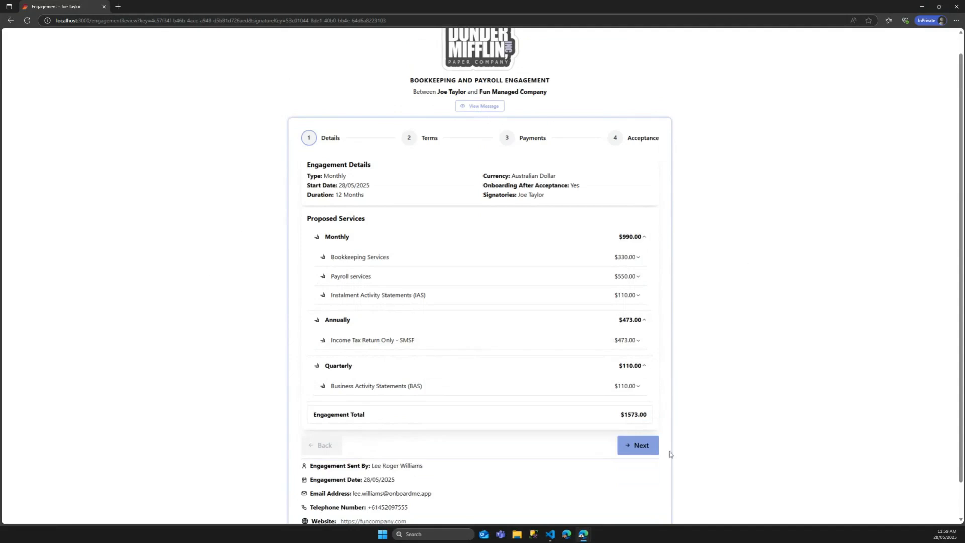
{"action": "left_click", "coordinate": [644, 447]}
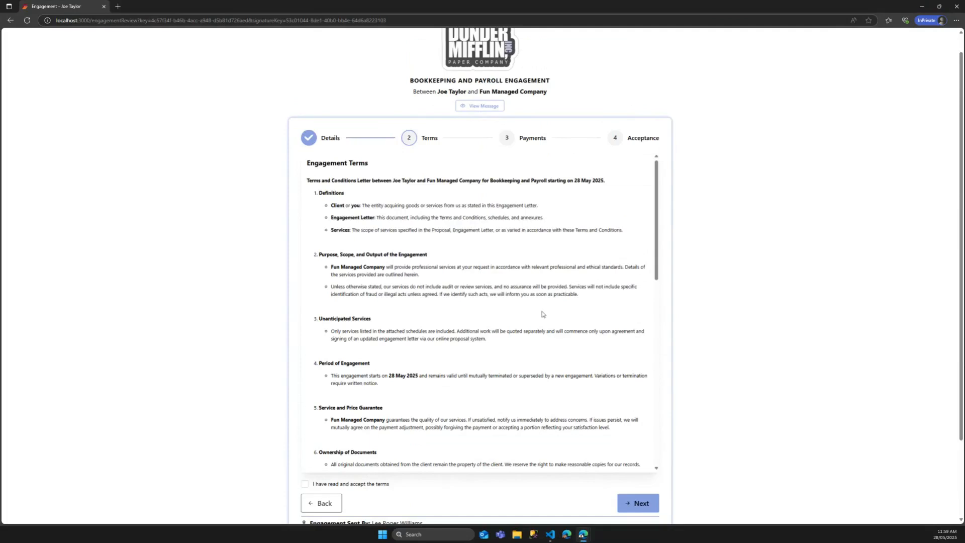
Step: Tick 'I have read and accept the terms' and go on to the Payments step
{"action": "left_click", "coordinate": [643, 504]}
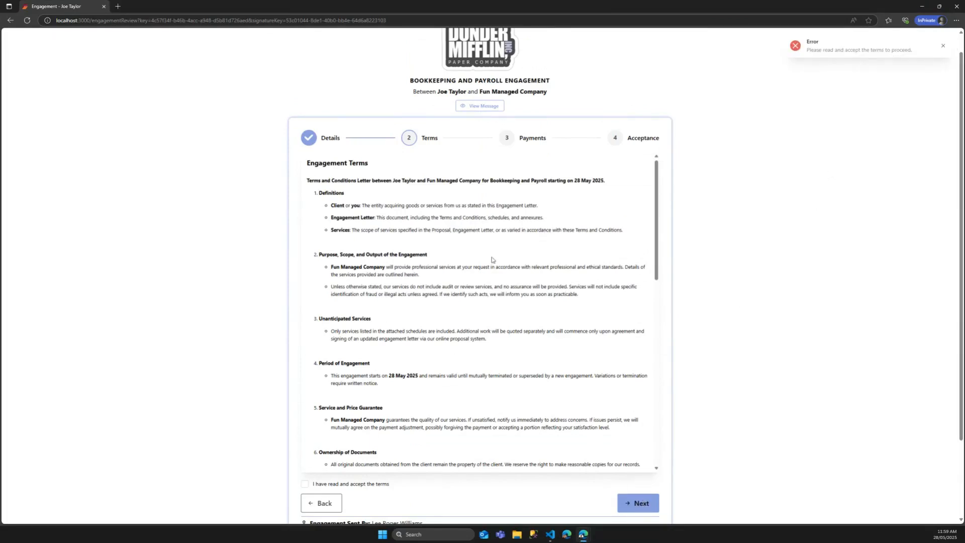
{"action": "left_click", "coordinate": [344, 485]}
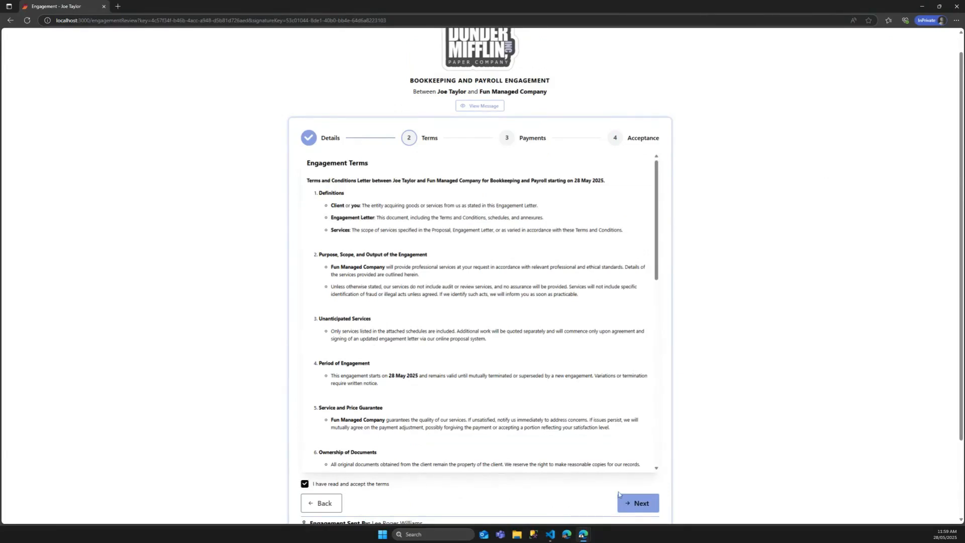
{"action": "left_click", "coordinate": [640, 502]}
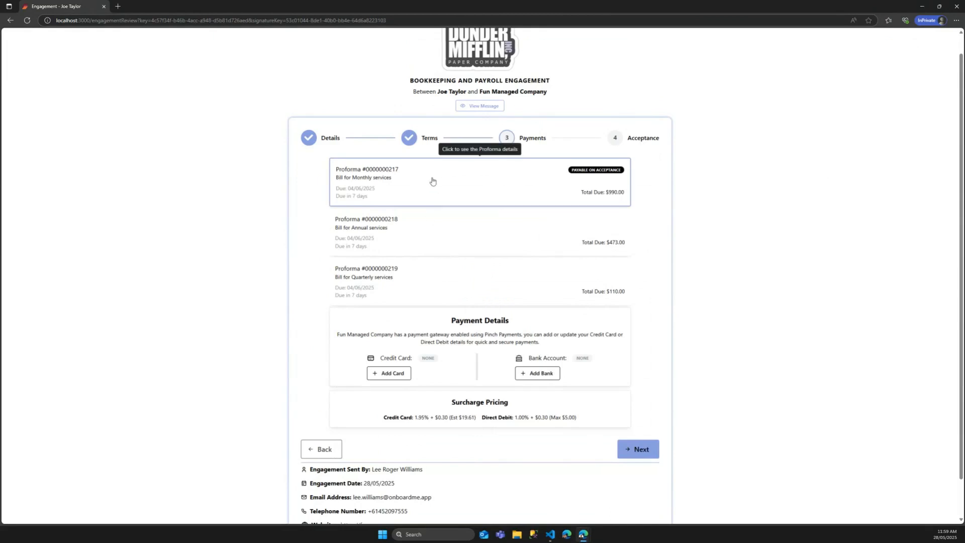
{"action": "left_click", "coordinate": [581, 181]}
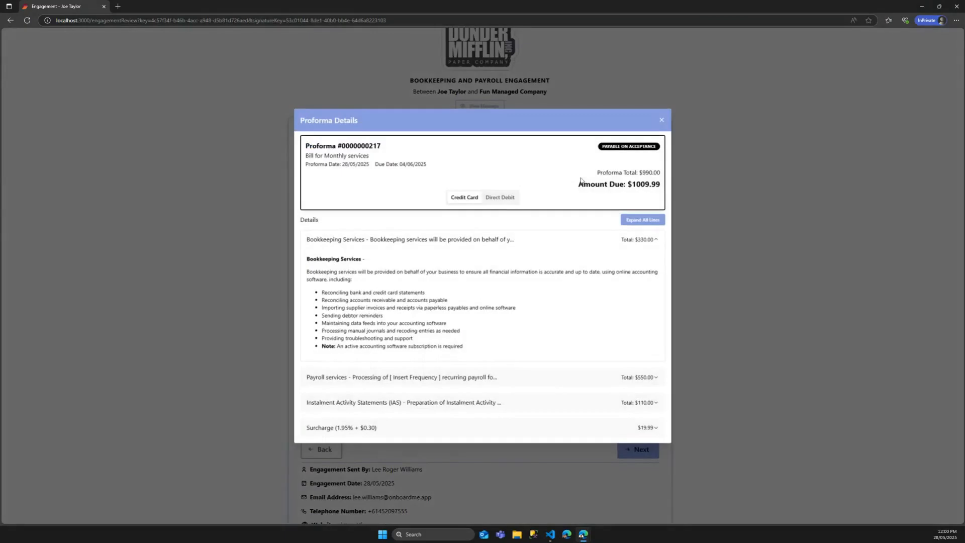
{"action": "left_click", "coordinate": [343, 238]}
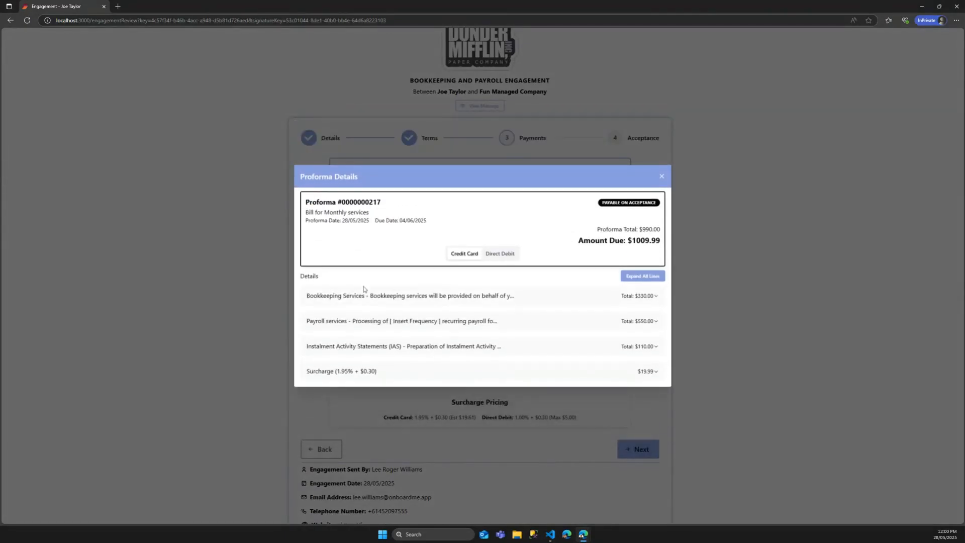
{"action": "left_click", "coordinate": [507, 255]}
{"action": "left_click", "coordinate": [460, 255]}
{"action": "left_click", "coordinate": [502, 258]}
{"action": "left_click", "coordinate": [466, 254]}
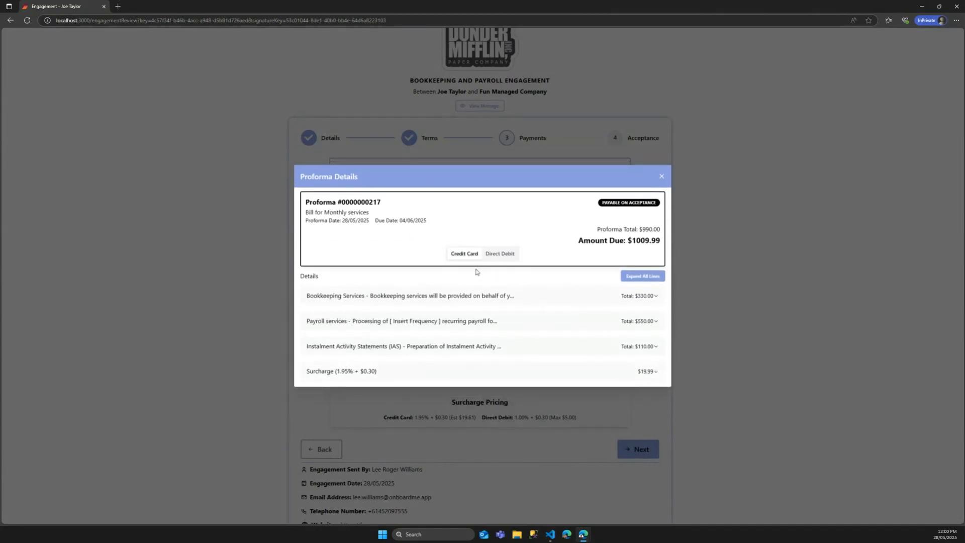
{"action": "left_click", "coordinate": [507, 255]}
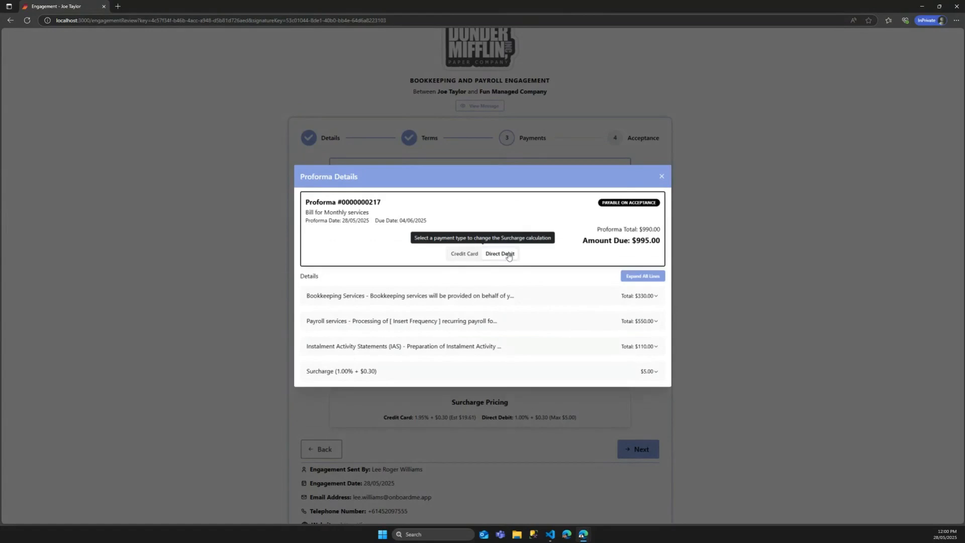
{"action": "left_click", "coordinate": [662, 176]}
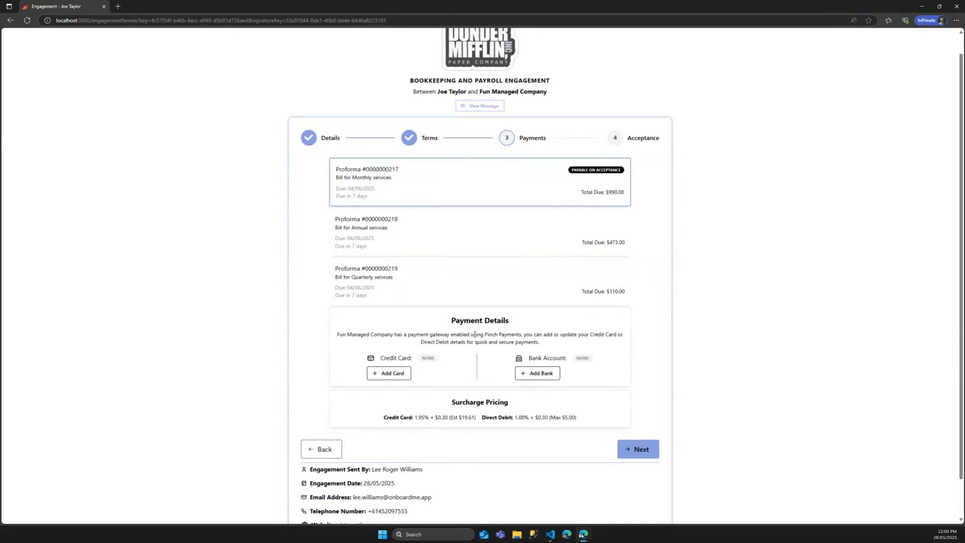
Step: Start a new credit card, paste in the card number, and set the expiry to 07/2028
{"action": "left_click", "coordinate": [401, 378]}
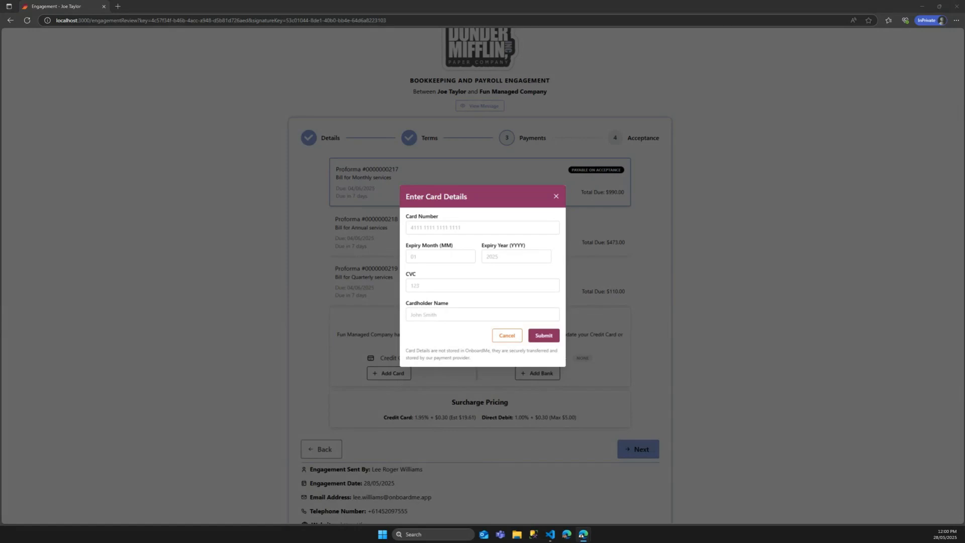
{"action": "left_click", "coordinate": [426, 227]}
{"action": "key", "text": "ctrl+v"}
{"action": "left_click", "coordinate": [426, 257]}
{"action": "type", "text": "07"}
{"action": "key", "text": "Tab"}
{"action": "type", "text": "2028"}
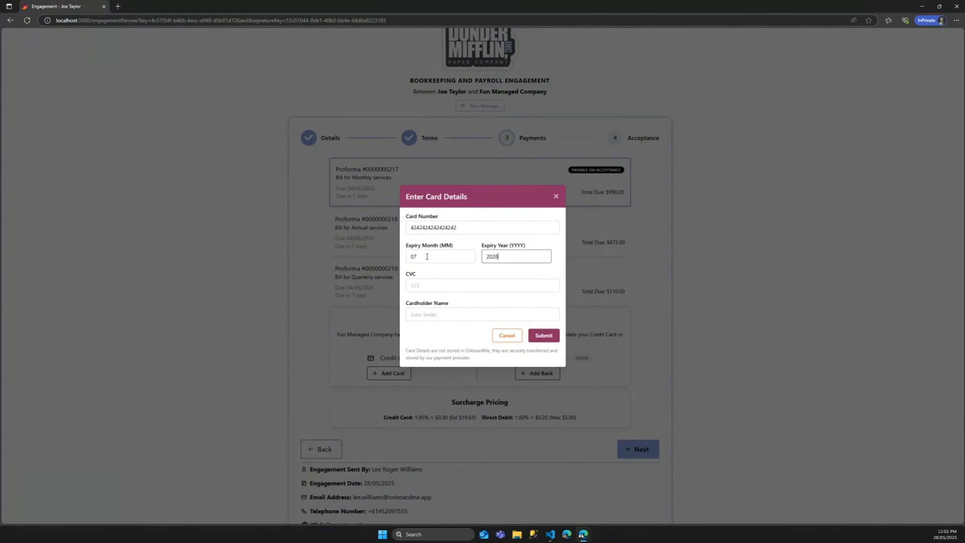
Step: Enter the CVC and the cardholder's name, save the card, and continue to Acceptance
{"action": "key", "text": "Tab"}
{"action": "key", "text": "Tab"}
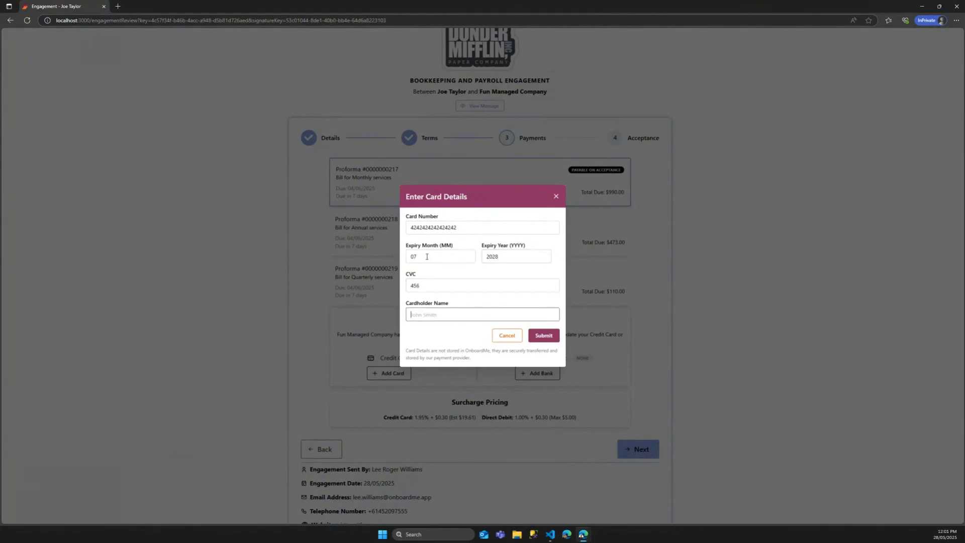
{"action": "type", "text": "J Yaa"}
{"action": "key", "text": "BackSpace"}
{"action": "key", "text": "BackSpace"}
{"action": "type", "text": "Taylor"}
{"action": "left_click", "coordinate": [547, 336]}
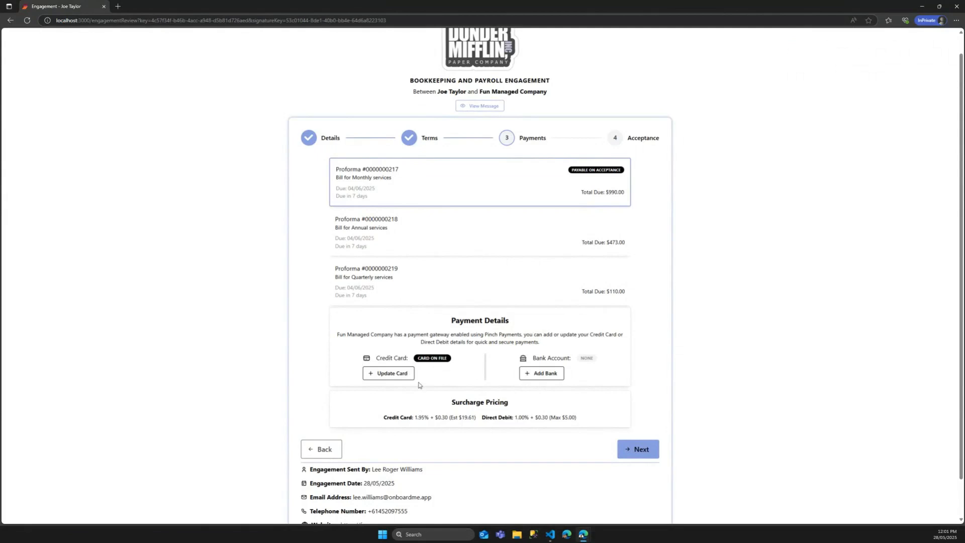
{"action": "left_click", "coordinate": [640, 450]}
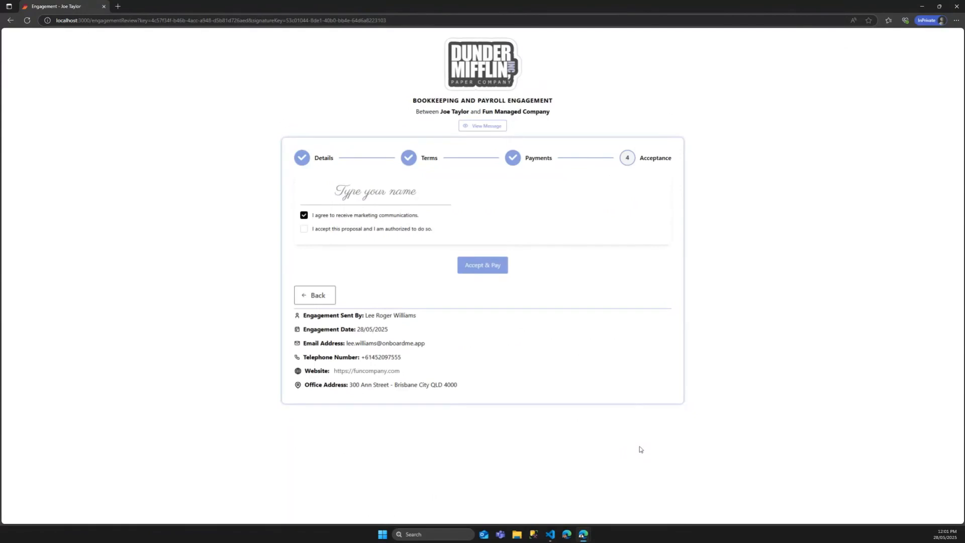
Step: Sign with the client's full name, tick 'I accept this proposal', and choose Accept & Pay
{"action": "left_click", "coordinate": [373, 194]}
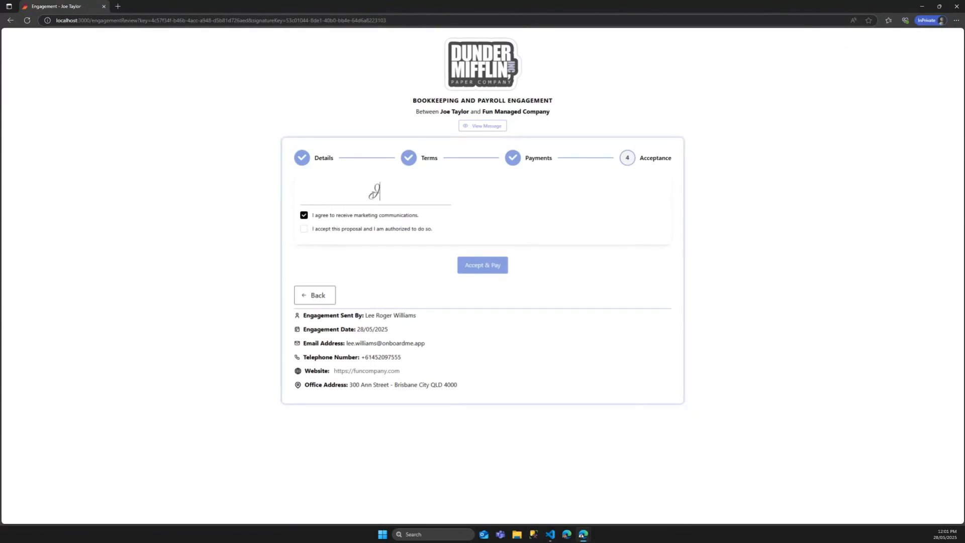
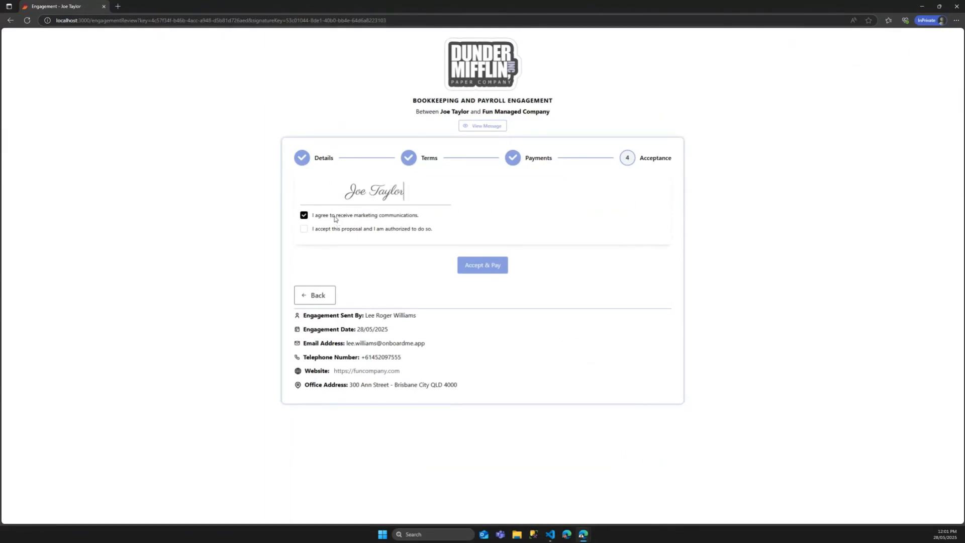
{"action": "left_click", "coordinate": [304, 229]}
{"action": "left_click", "coordinate": [482, 271]}
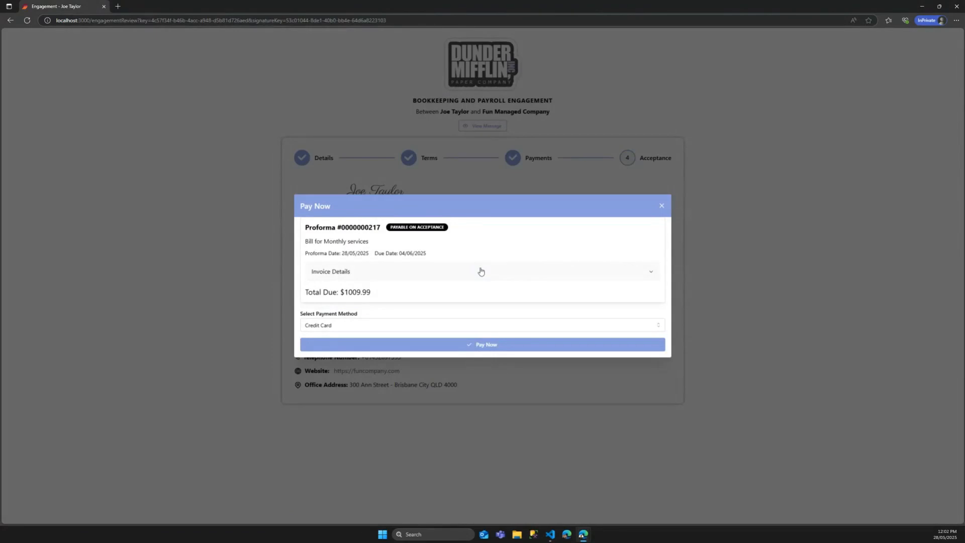
Step: Keep Credit Card as the payment method and pay the $1009.99 proforma
{"action": "left_click", "coordinate": [399, 327]}
{"action": "left_click", "coordinate": [395, 315]}
{"action": "left_click", "coordinate": [387, 326]}
{"action": "left_click", "coordinate": [383, 314]}
{"action": "left_click", "coordinate": [384, 325]}
{"action": "left_click", "coordinate": [385, 313]}
{"action": "left_click", "coordinate": [476, 346]}
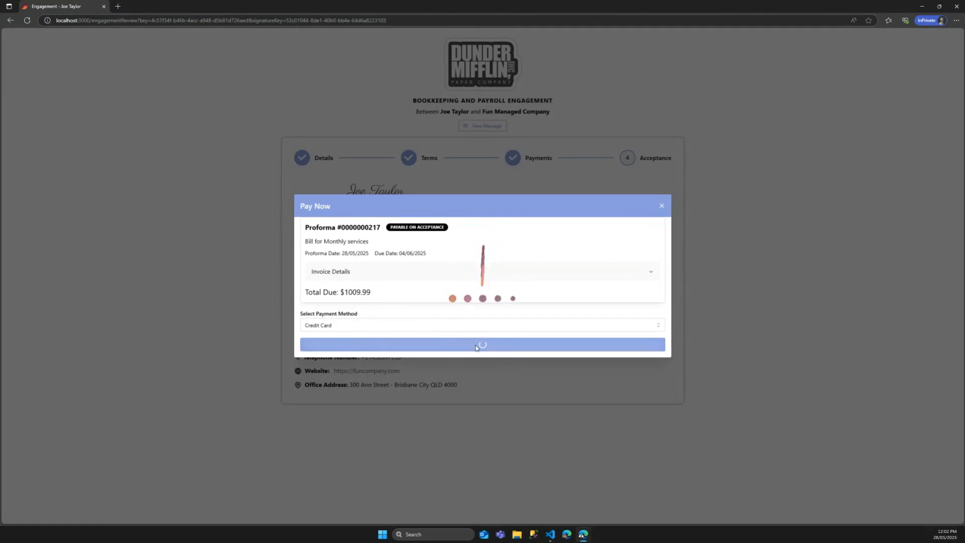
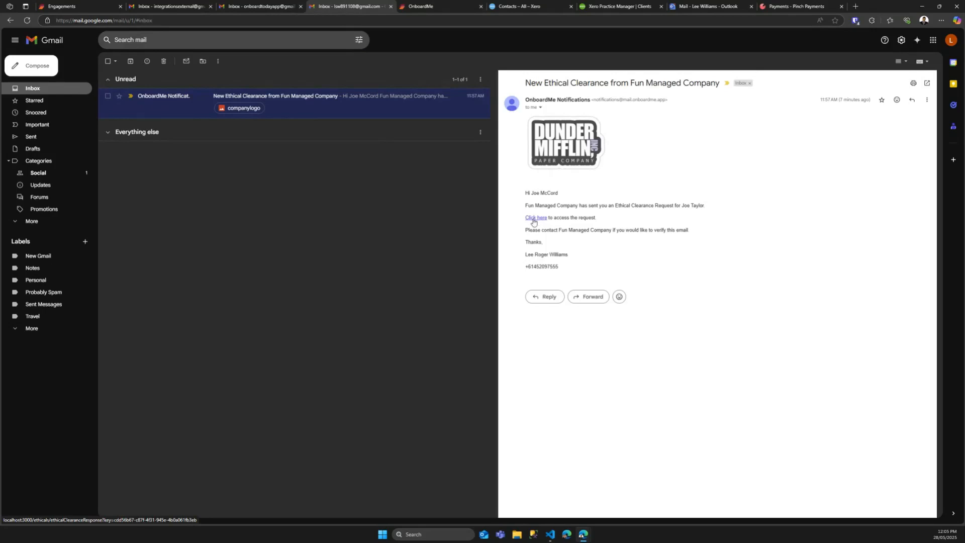
Step: Open the ethical clearance request through the email's 'Click here' link
{"action": "left_click", "coordinate": [534, 220]}
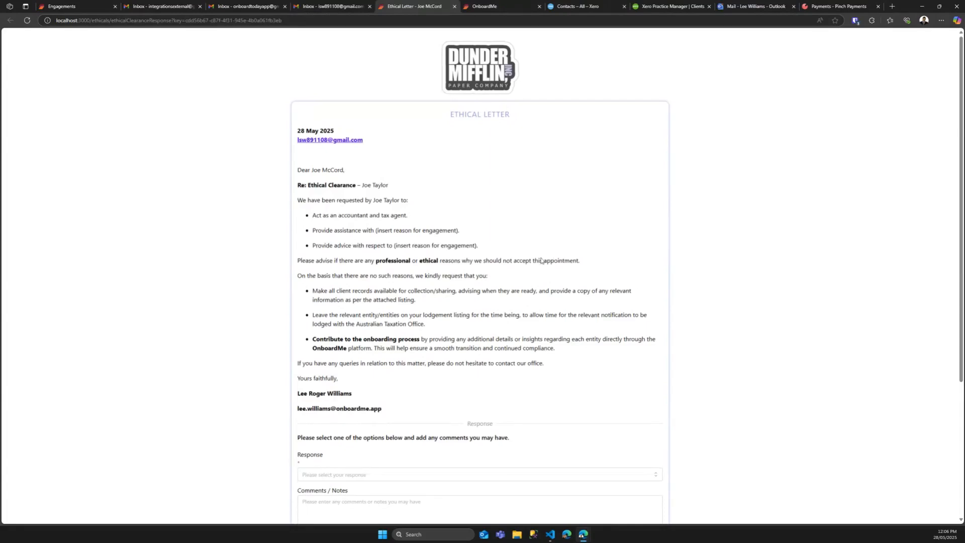
Step: Set the Ethical Letter Response to 'No objection' with the comment 'He is a great client'
{"action": "scroll", "coordinate": [543, 264], "scroll_direction": "down", "scroll_amount": 2}
{"action": "scroll", "coordinate": [540, 265], "scroll_direction": "up", "scroll_amount": 2}
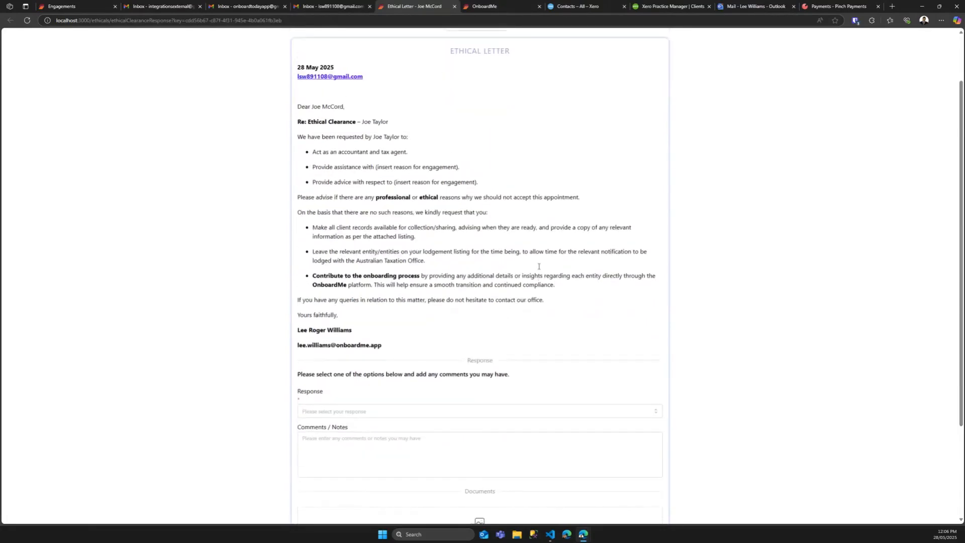
{"action": "scroll", "coordinate": [441, 241], "scroll_direction": "down", "scroll_amount": 2}
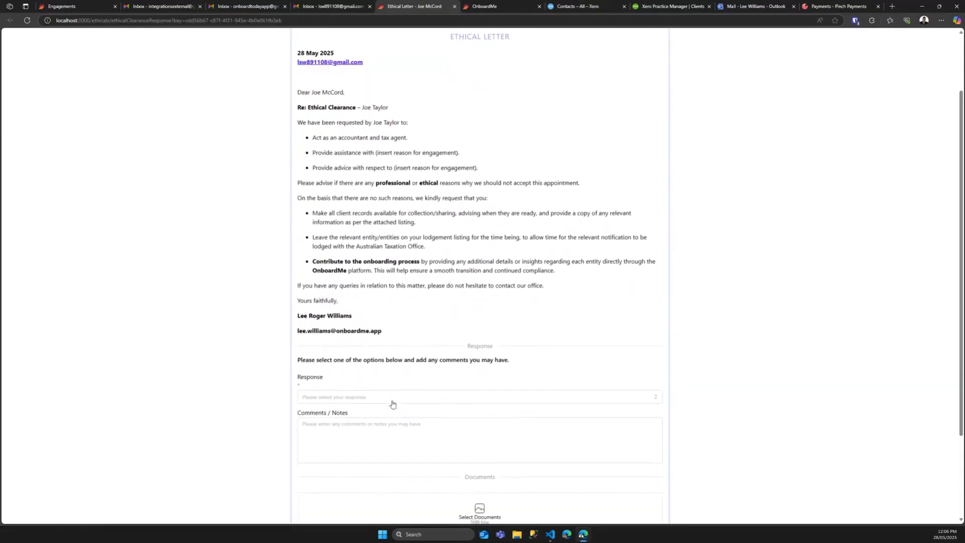
{"action": "scroll", "coordinate": [392, 406], "scroll_direction": "down", "scroll_amount": 1}
{"action": "left_click", "coordinate": [316, 362]}
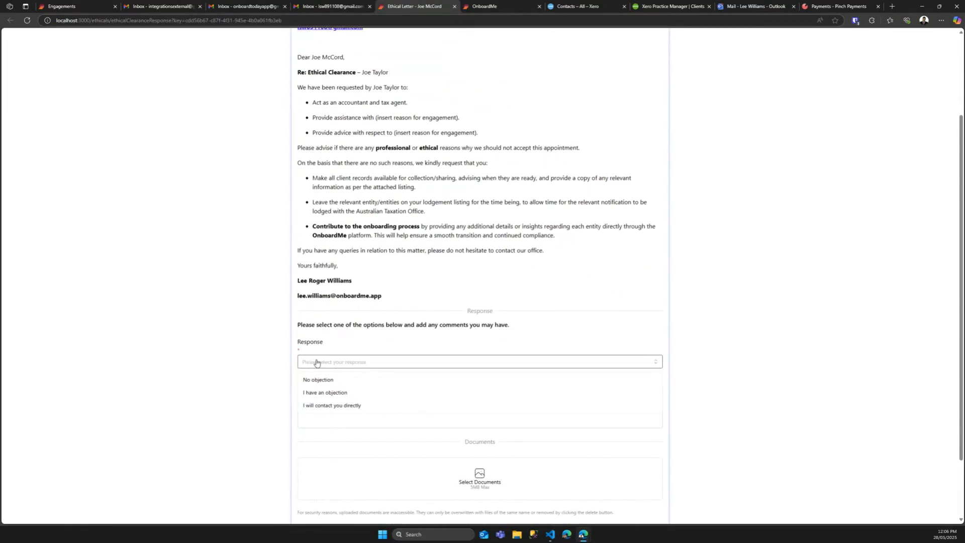
{"action": "left_click", "coordinate": [322, 380]}
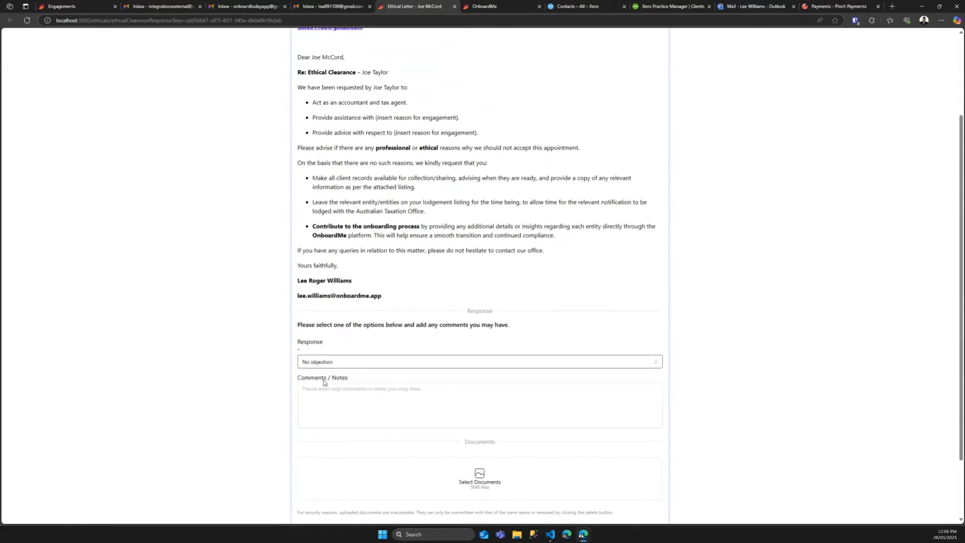
{"action": "scroll", "coordinate": [327, 375], "scroll_direction": "down", "scroll_amount": 1}
{"action": "left_click", "coordinate": [332, 366]}
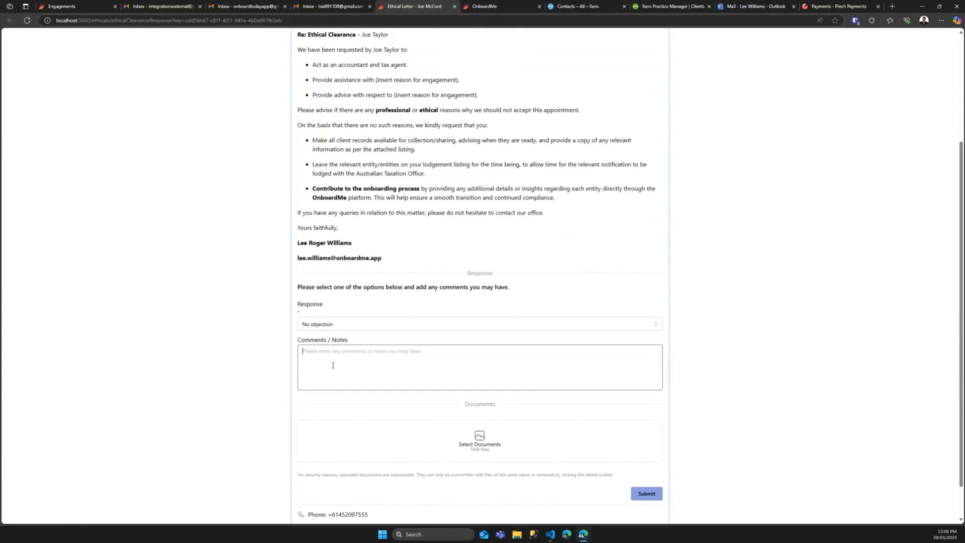
{"action": "type", "text": "He is a great client"}
{"action": "left_click", "coordinate": [199, 365]}
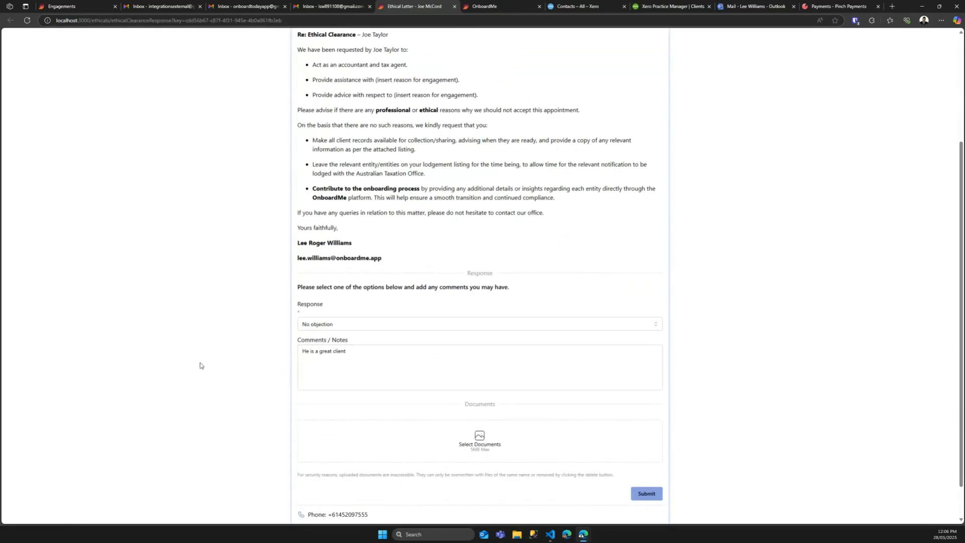
{"action": "scroll", "coordinate": [202, 366], "scroll_direction": "down", "scroll_amount": 1}
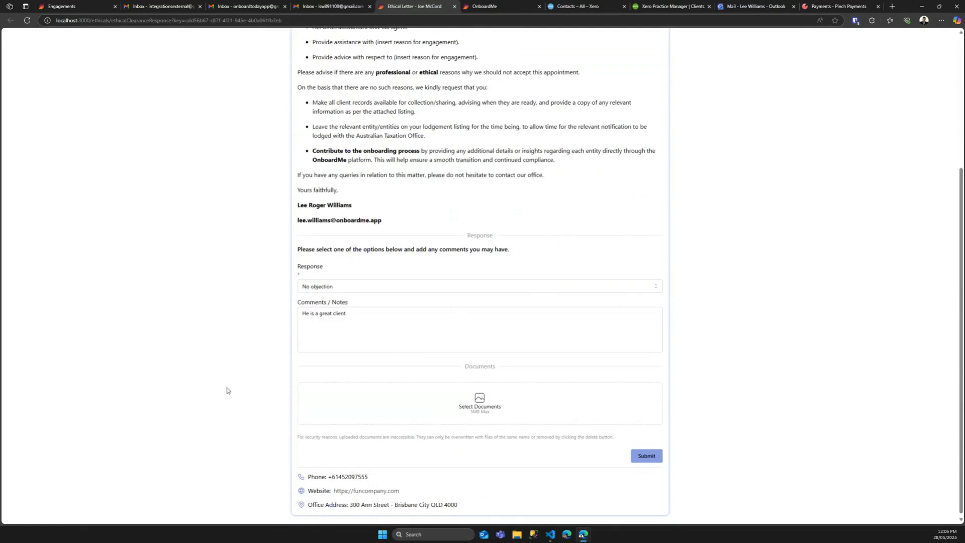
Step: Attach DunderMifflin.png as a supporting document
{"action": "left_click", "coordinate": [473, 409]}
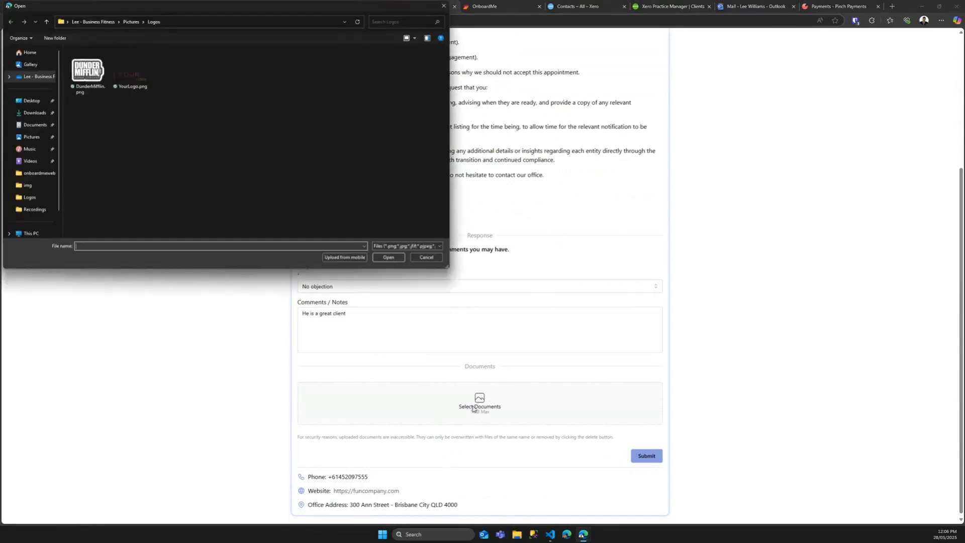
{"action": "left_click", "coordinate": [88, 71]}
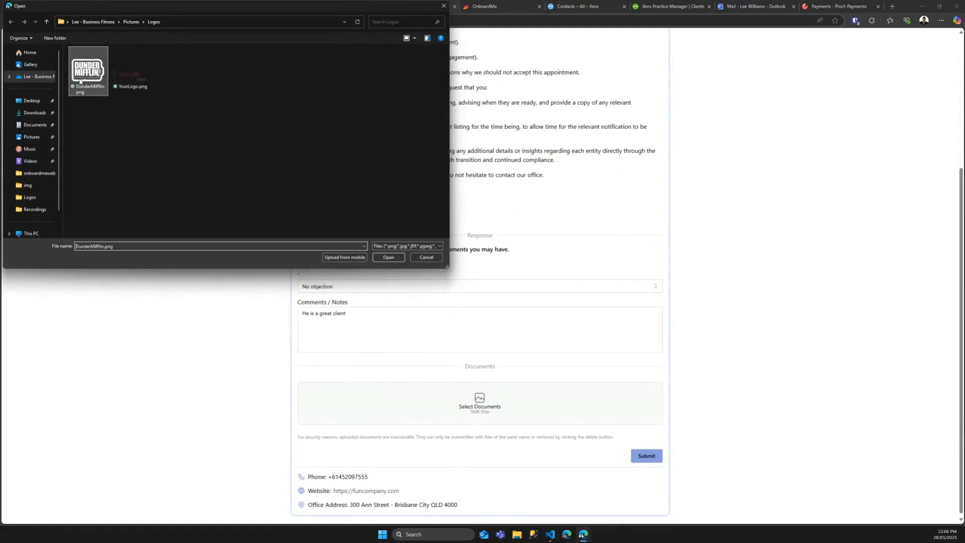
{"action": "left_click", "coordinate": [388, 257]}
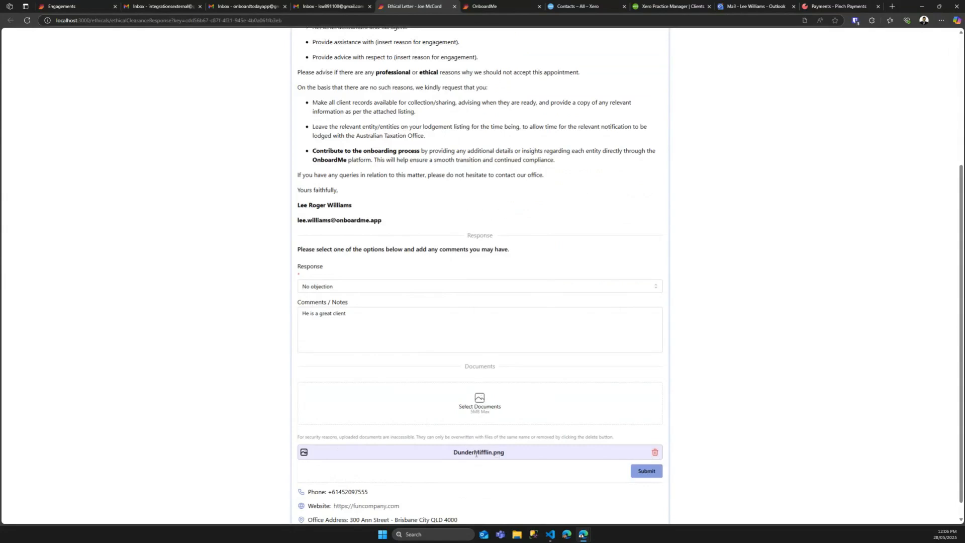
Step: Review the completed ethical letter response and submit it
{"action": "scroll", "coordinate": [467, 464], "scroll_direction": "down", "scroll_amount": 1}
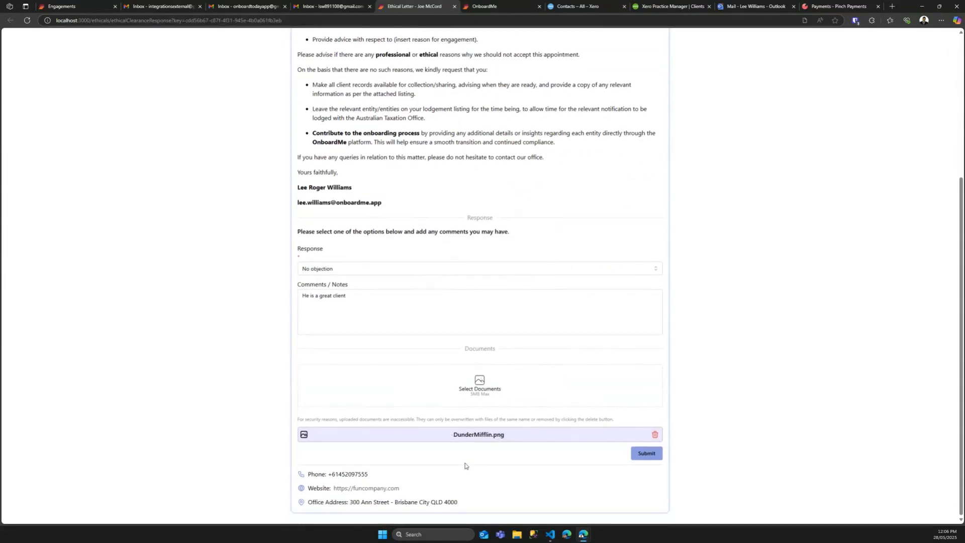
{"action": "scroll", "coordinate": [471, 472], "scroll_direction": "up", "scroll_amount": 2}
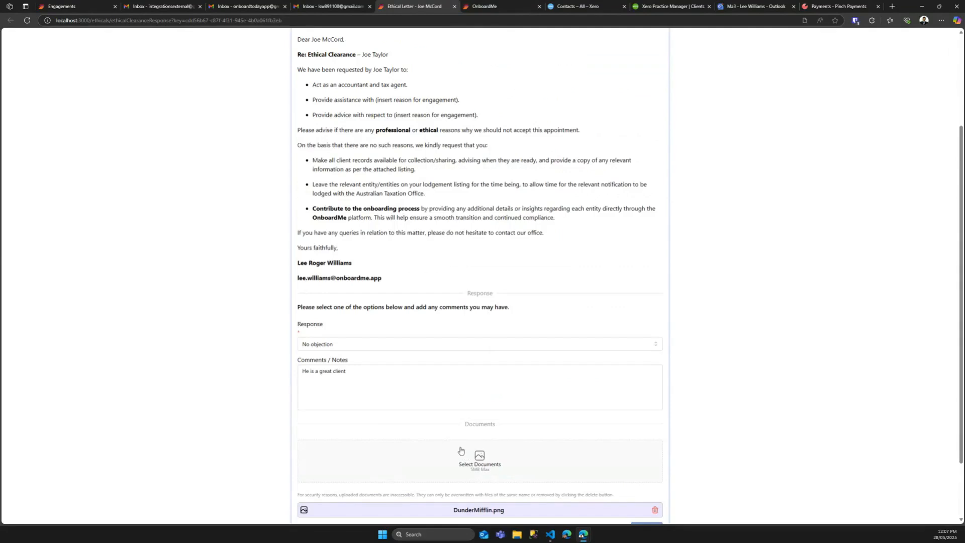
{"action": "scroll", "coordinate": [461, 450], "scroll_direction": "down", "scroll_amount": 1}
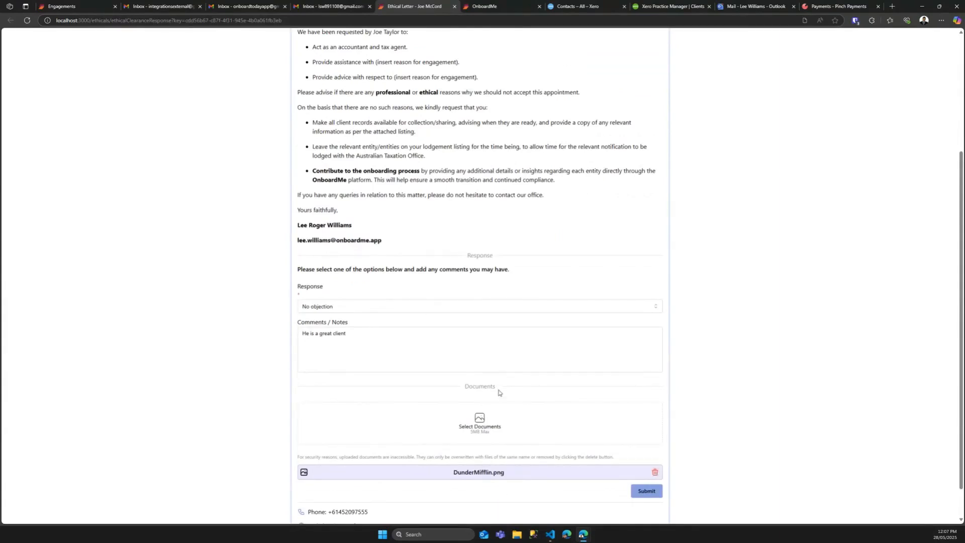
{"action": "scroll", "coordinate": [516, 400], "scroll_direction": "up", "scroll_amount": 3}
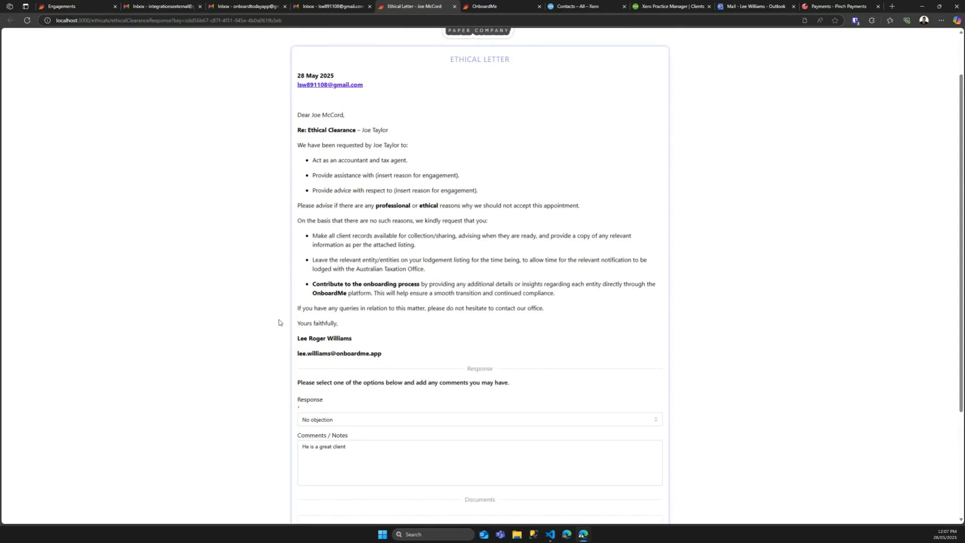
{"action": "scroll", "coordinate": [273, 323], "scroll_direction": "down", "scroll_amount": 3}
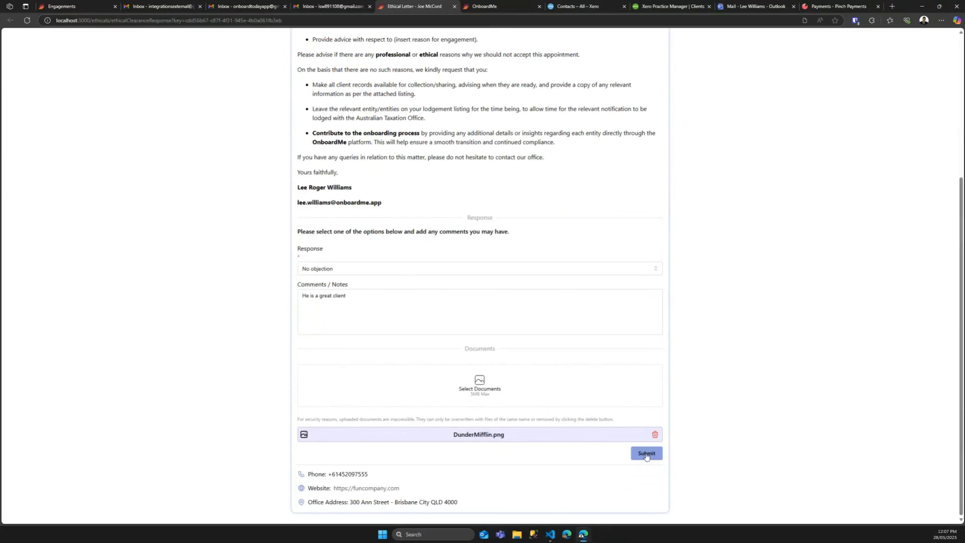
{"action": "left_click", "coordinate": [646, 454]}
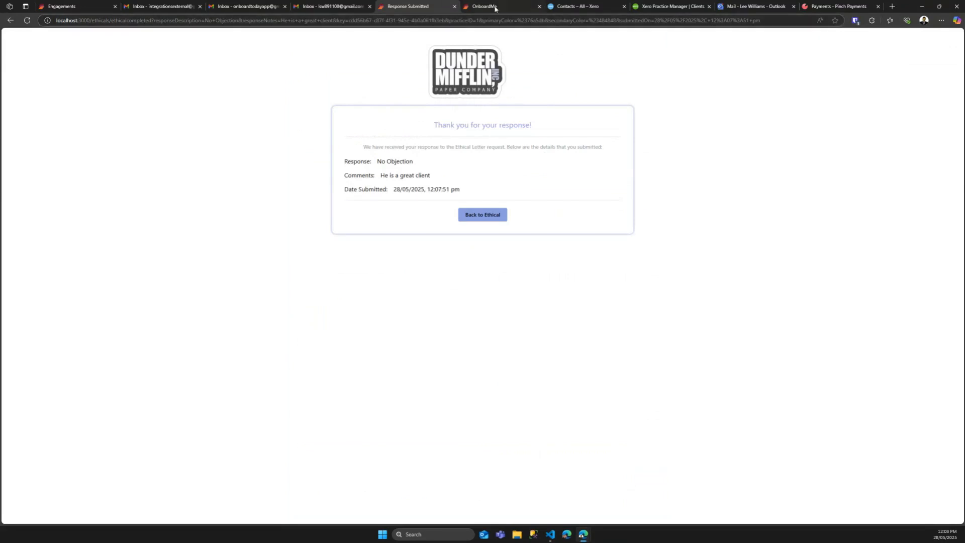
Step: Switch back to the OnboardMe InPrivate window showing the Engagement Accepted page
{"action": "mouse_move", "coordinate": [583, 534]}
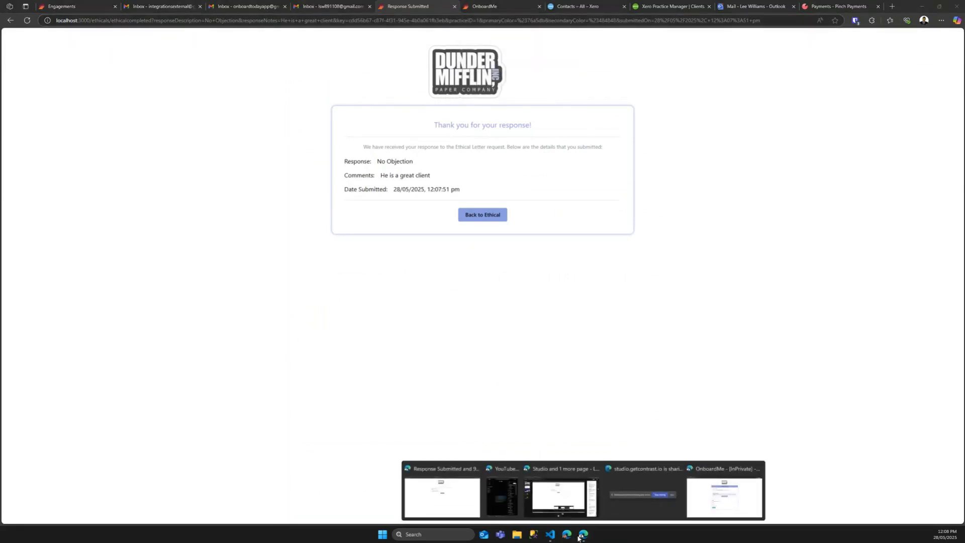
{"action": "left_click", "coordinate": [703, 497]}
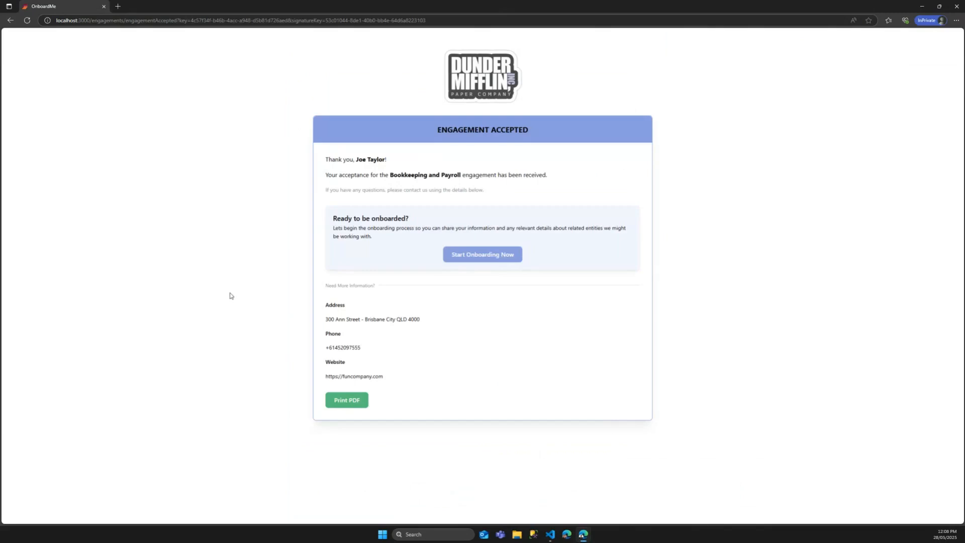
Step: Start onboarding, enter the SMS verification code, try the theme switch, and choose Get Onboard
{"action": "left_click", "coordinate": [483, 256]}
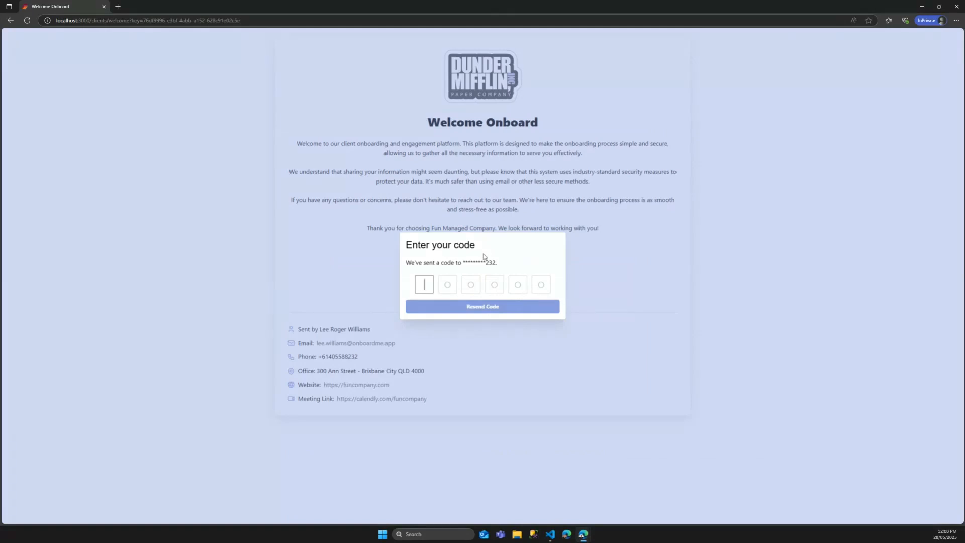
{"action": "type", "text": "454487"}
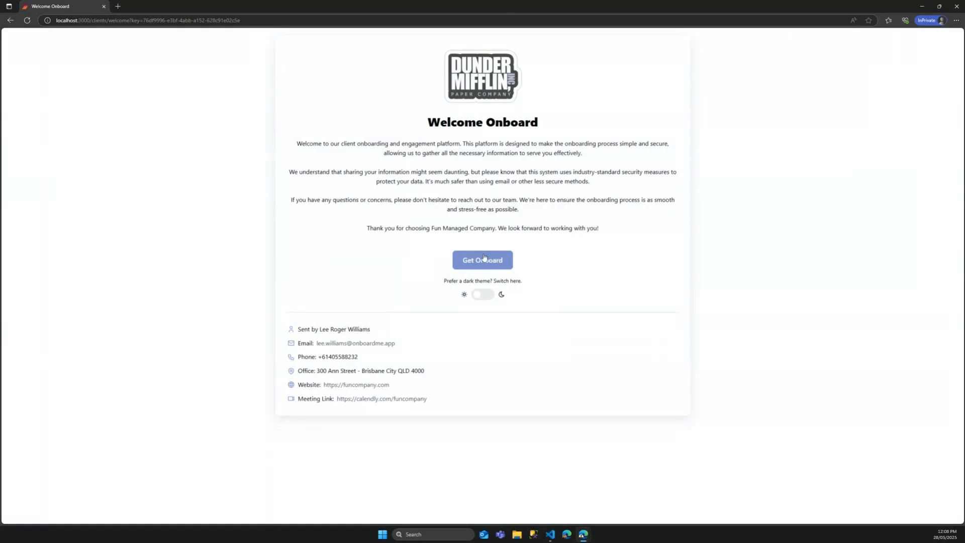
{"action": "left_click", "coordinate": [485, 296]}
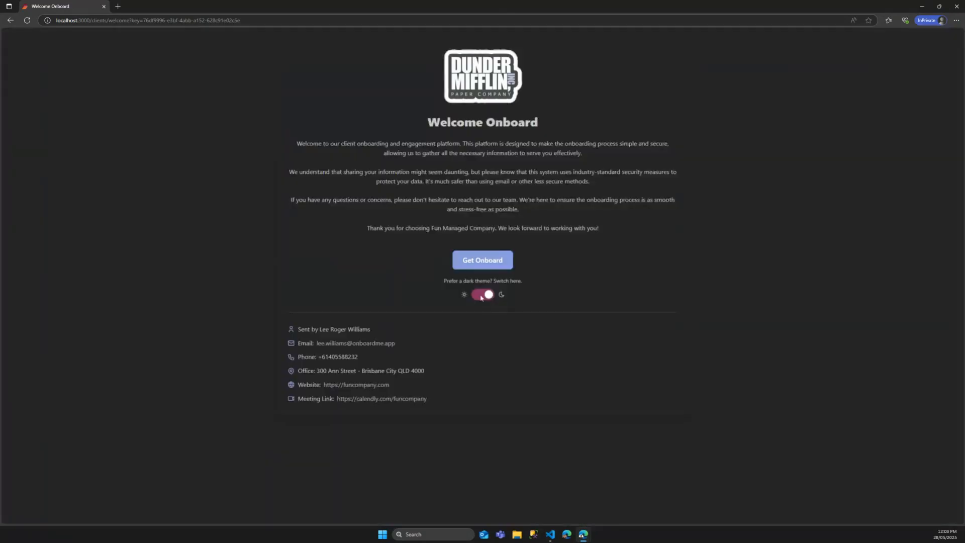
{"action": "left_click", "coordinate": [481, 297]}
{"action": "left_click", "coordinate": [480, 298]}
{"action": "left_click", "coordinate": [480, 298]}
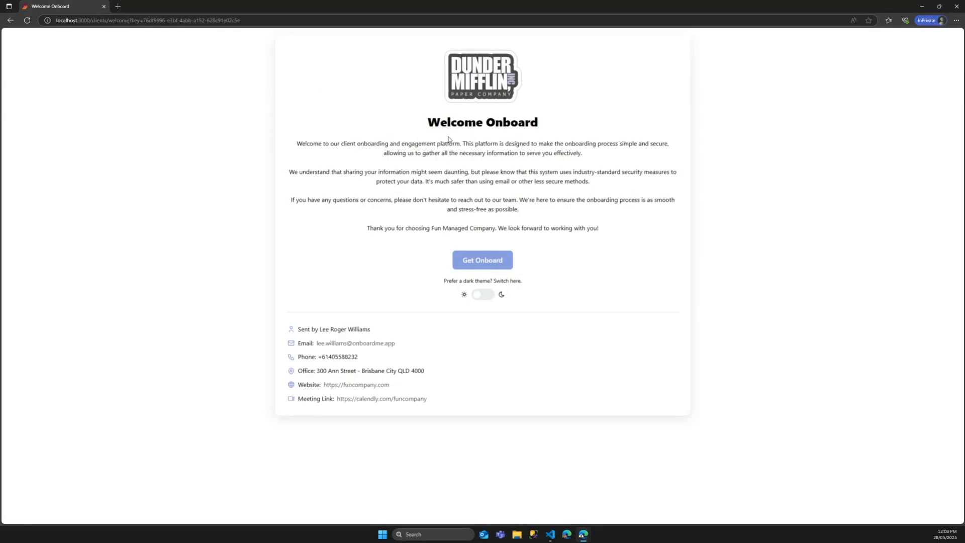
{"action": "left_click", "coordinate": [479, 258]}
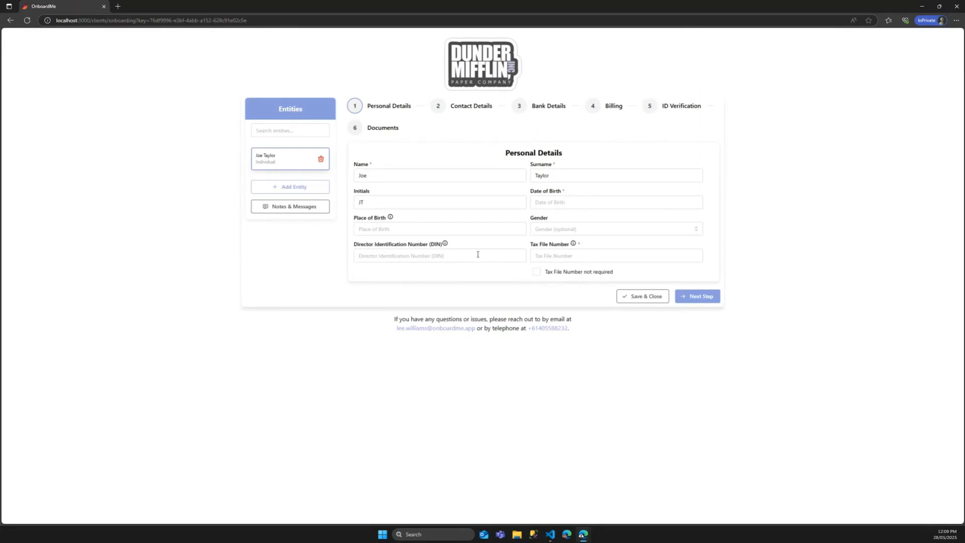
{"action": "left_click", "coordinate": [290, 187]}
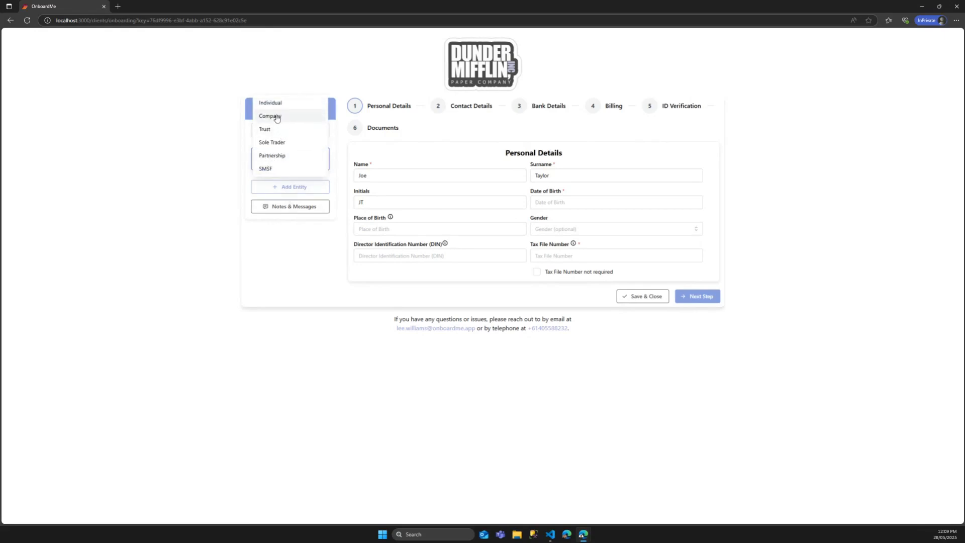
{"action": "left_click", "coordinate": [297, 308]}
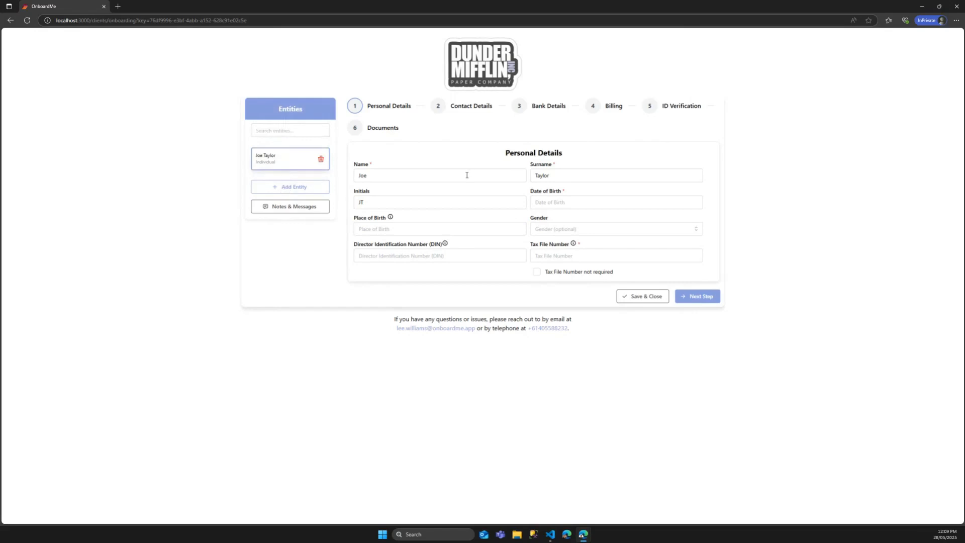
{"action": "left_click", "coordinate": [564, 201]}
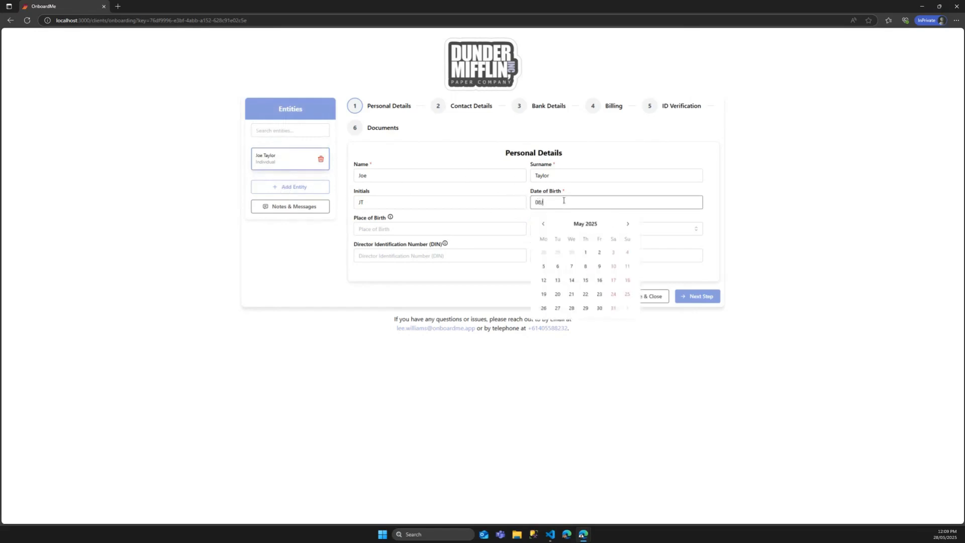
{"action": "left_click", "coordinate": [445, 222]}
{"action": "left_click", "coordinate": [573, 229]}
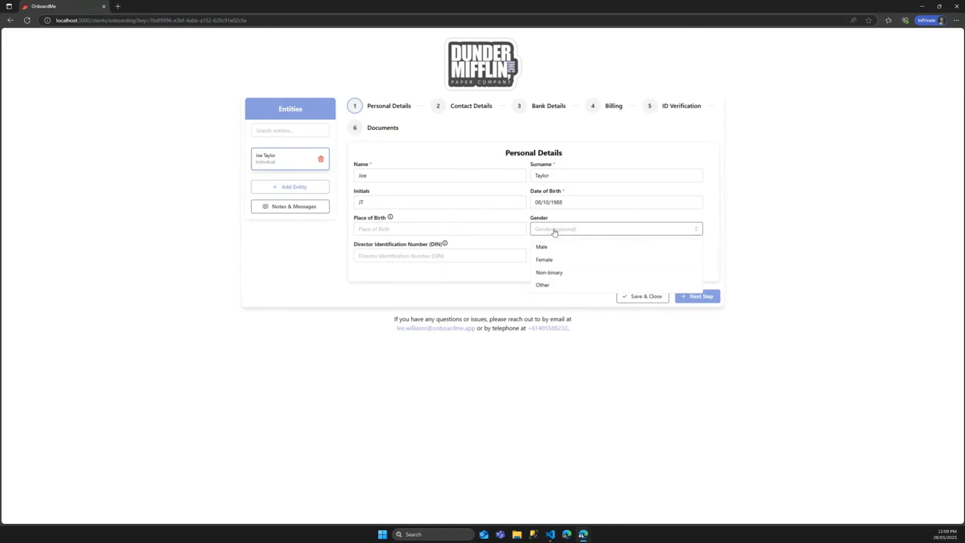
{"action": "left_click", "coordinate": [553, 247]}
Step: Enter a Director Identification Number and a tax file number, then attempt to continue
{"action": "left_click", "coordinate": [388, 258]}
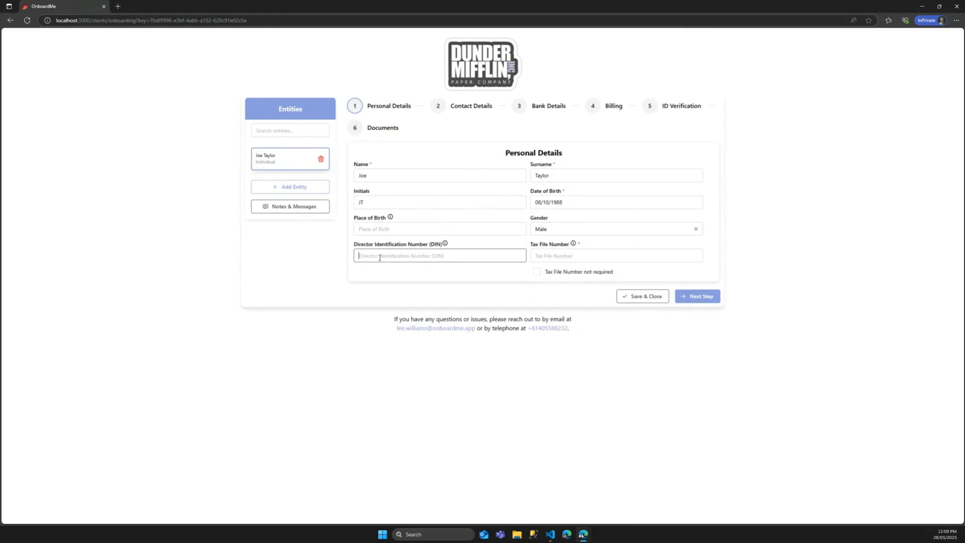
{"action": "type", "text": "0354"}
{"action": "left_click", "coordinate": [693, 297]}
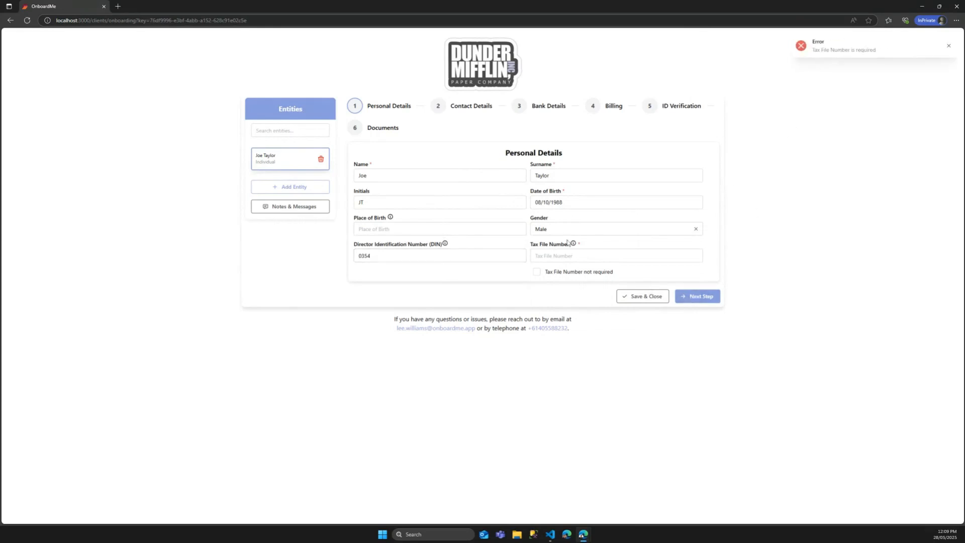
{"action": "left_click", "coordinate": [565, 260]}
{"action": "type", "text": "5465464"}
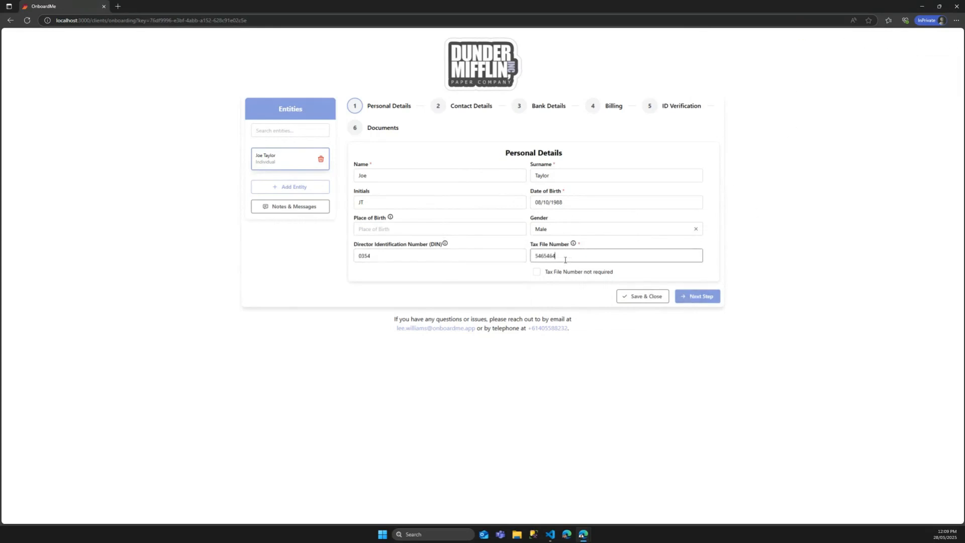
{"action": "left_click", "coordinate": [694, 296]}
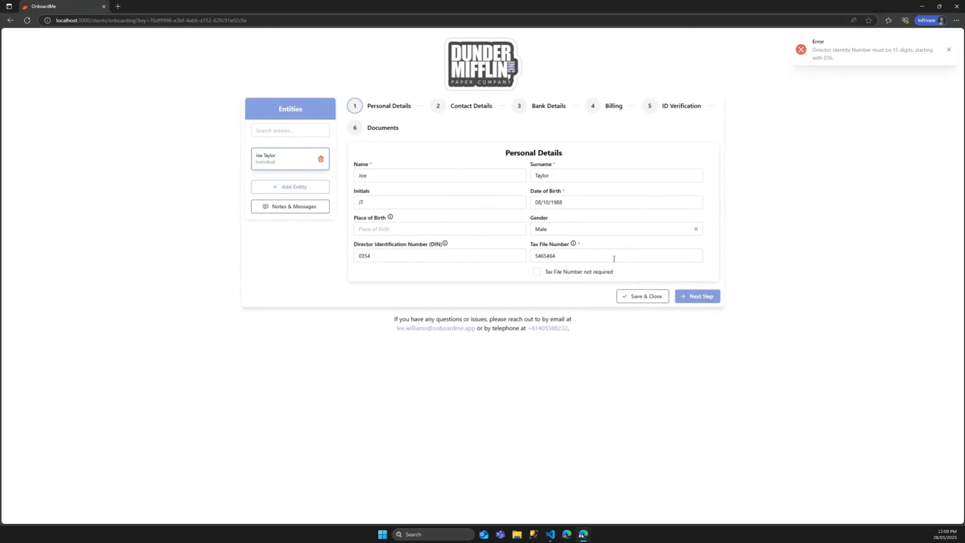
Step: Clear the invalid DIN and tax file number, mark TFN as not required, and continue
{"action": "left_click", "coordinate": [405, 255]}
{"action": "left_click_drag", "start_coordinate": [405, 255], "coordinate": [276, 257]}
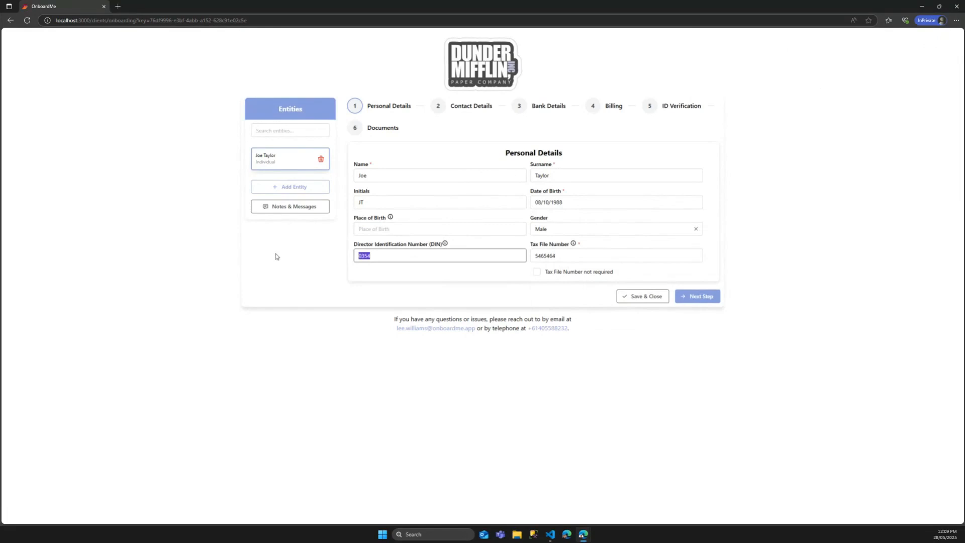
{"action": "key", "text": "BackSpace"}
{"action": "left_click_drag", "start_coordinate": [562, 257], "coordinate": [527, 258]}
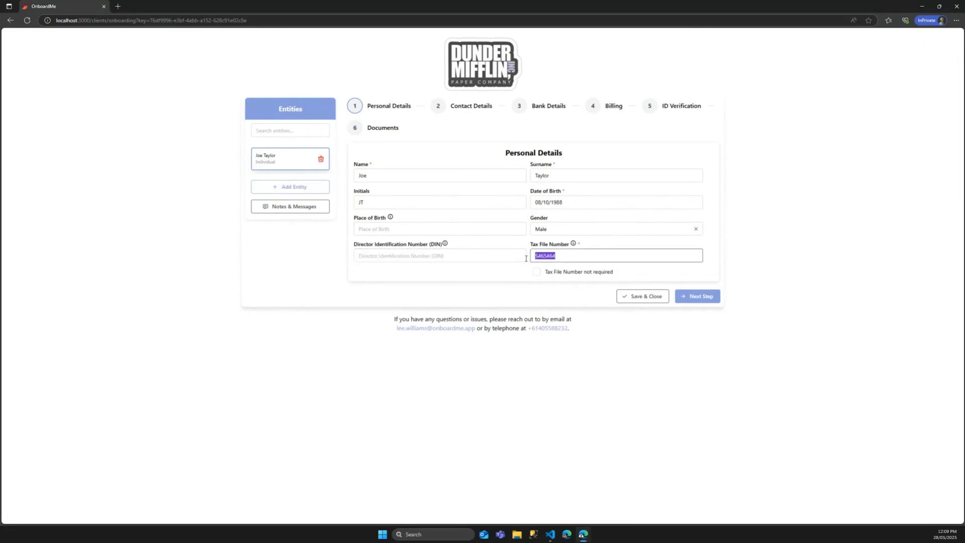
{"action": "left_click", "coordinate": [693, 301]}
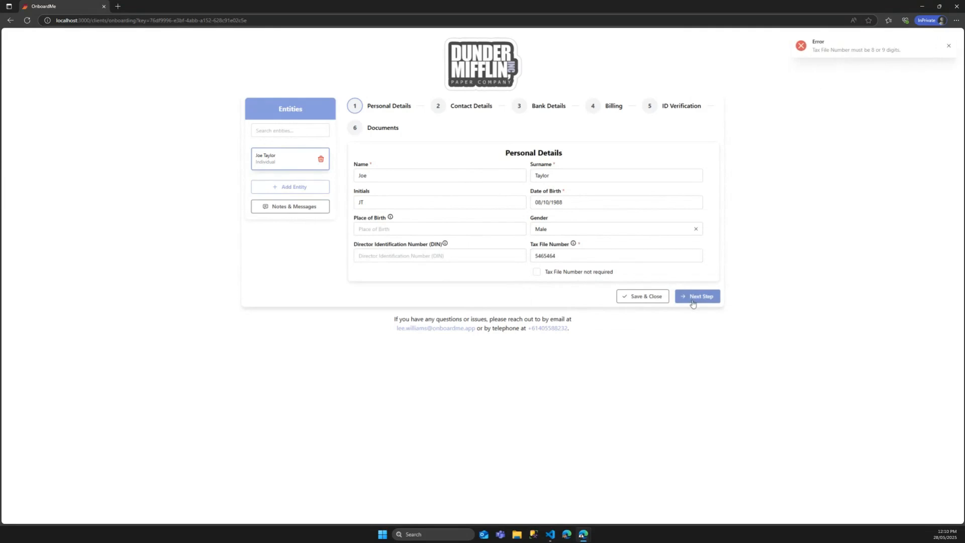
{"action": "left_click_drag", "start_coordinate": [575, 256], "coordinate": [512, 254]}
{"action": "key", "text": "BackSpace"}
{"action": "left_click", "coordinate": [537, 273]}
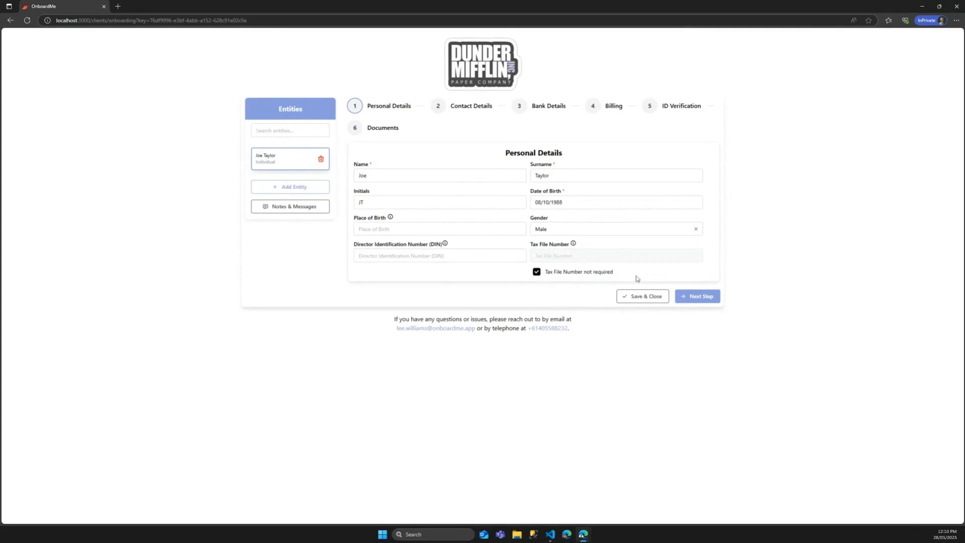
{"action": "left_click", "coordinate": [693, 296]}
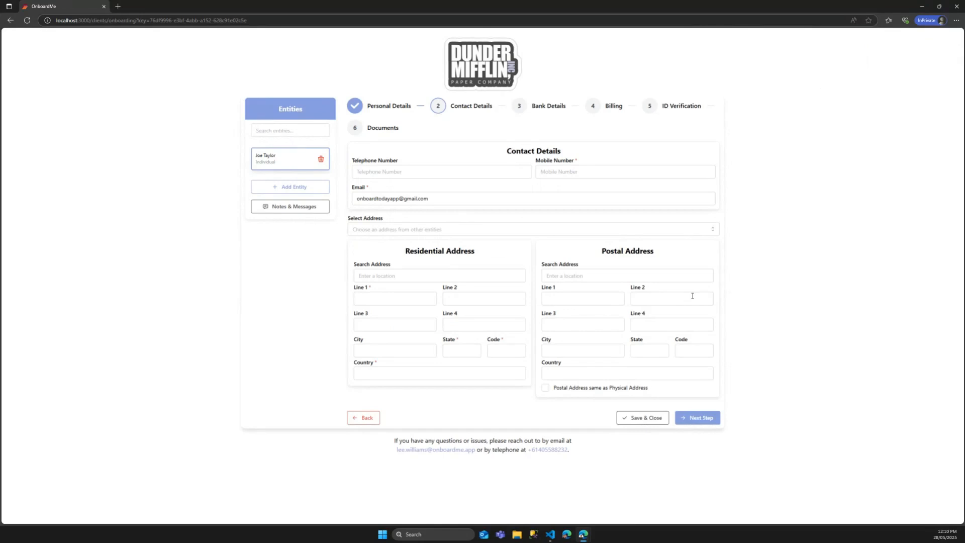
Step: Enter the client's mobile number and residential address, and make the postal address the same
{"action": "left_click", "coordinate": [550, 170]}
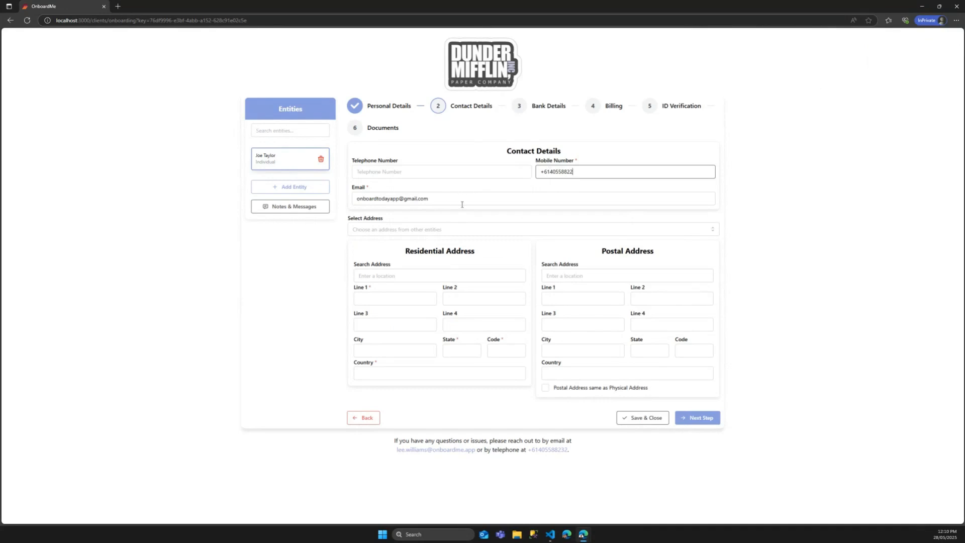
{"action": "left_click", "coordinate": [375, 272]}
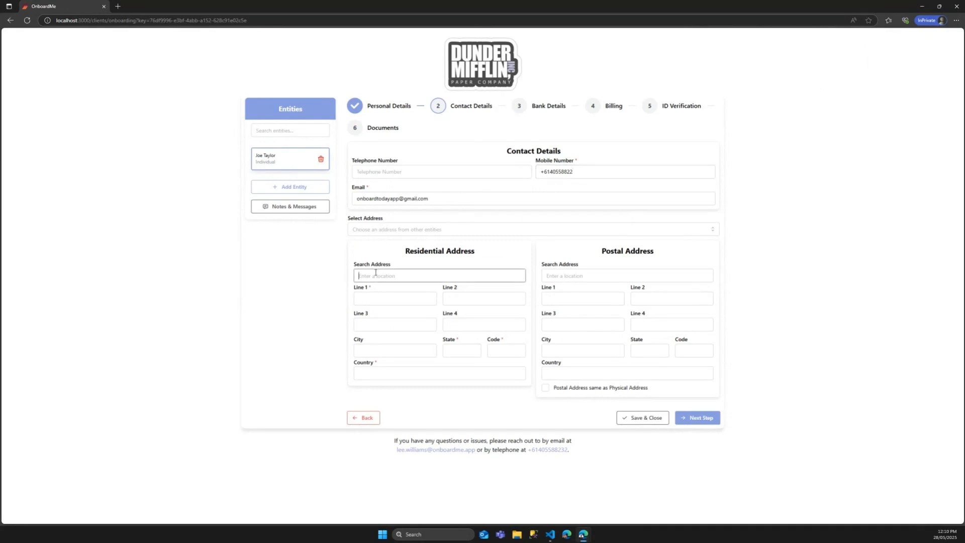
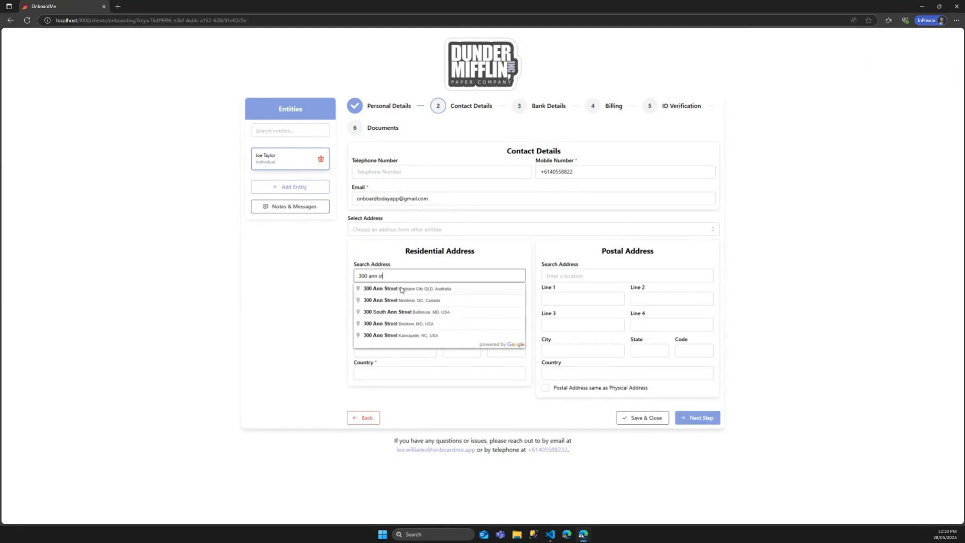
{"action": "left_click", "coordinate": [400, 289]}
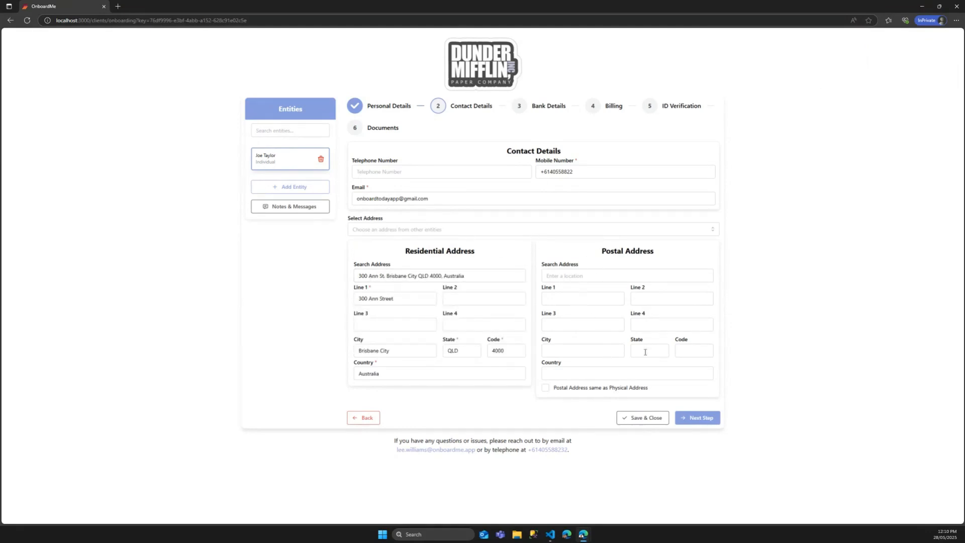
{"action": "left_click", "coordinate": [547, 389]}
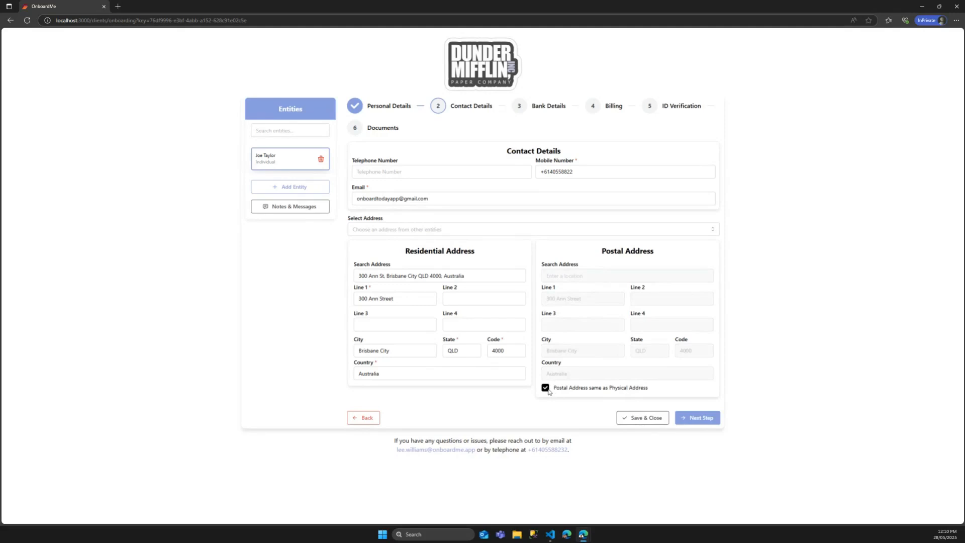
{"action": "left_click", "coordinate": [699, 417]}
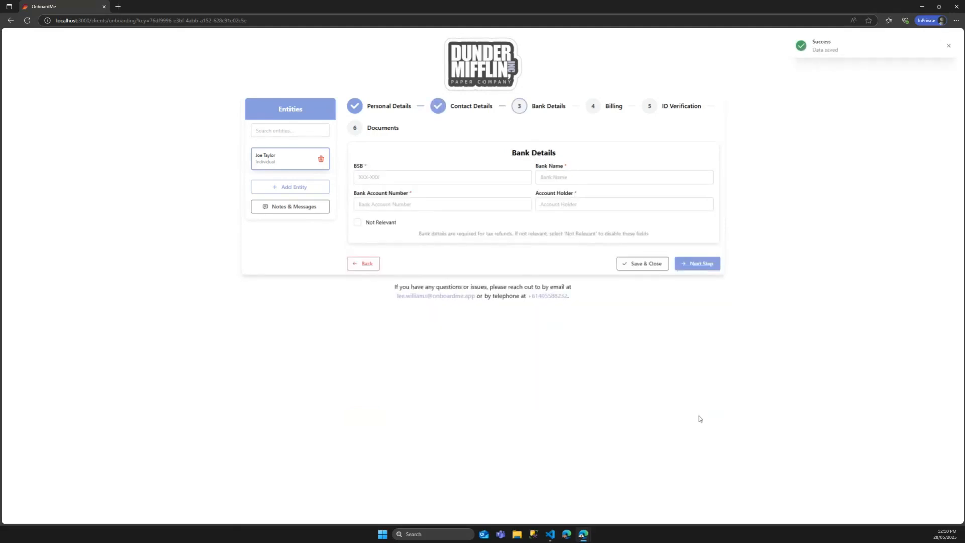
{"action": "left_click", "coordinate": [400, 183]}
Step: Enter BSB 084-707 (National Australia Bank Limited), the account number and the account holder name
{"action": "type", "text": "084-707"}
{"action": "key", "text": "Tab"}
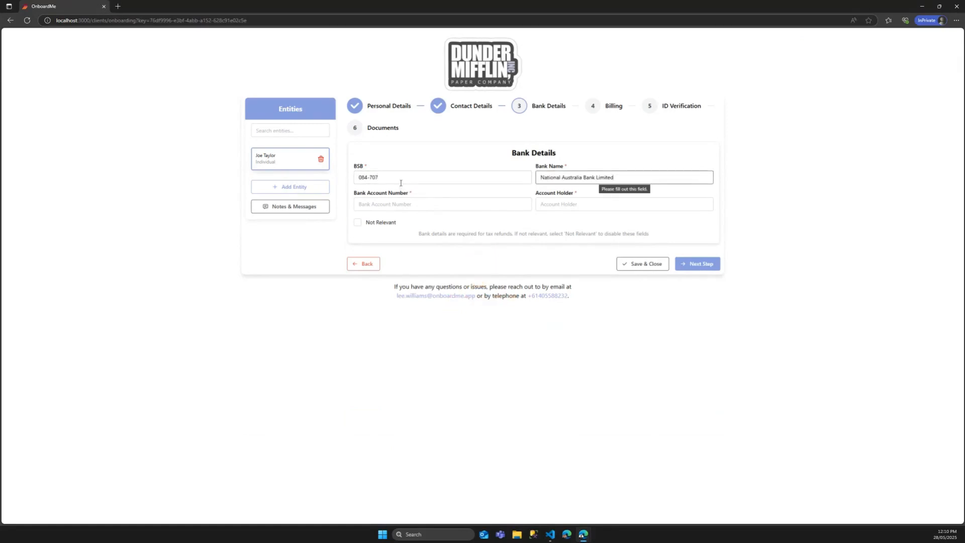
{"action": "left_click", "coordinate": [389, 198]}
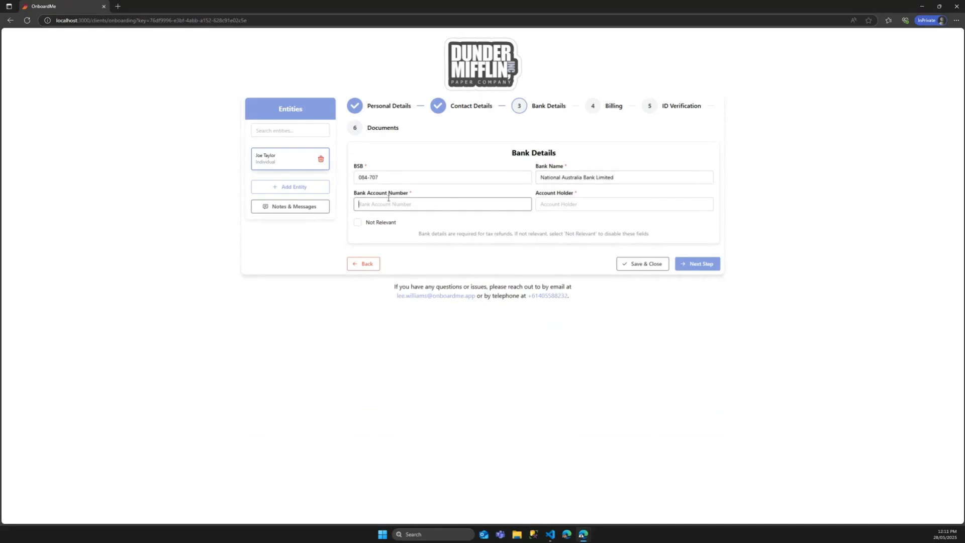
{"action": "type", "text": "987654321"}
{"action": "left_click", "coordinate": [561, 205]}
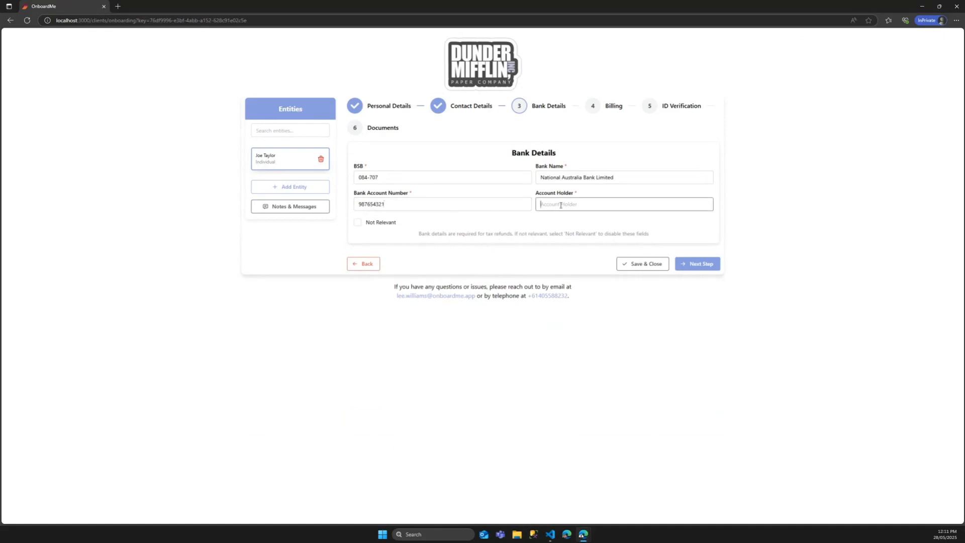
{"action": "type", "text": "J Taylor"}
{"action": "left_click", "coordinate": [701, 264]}
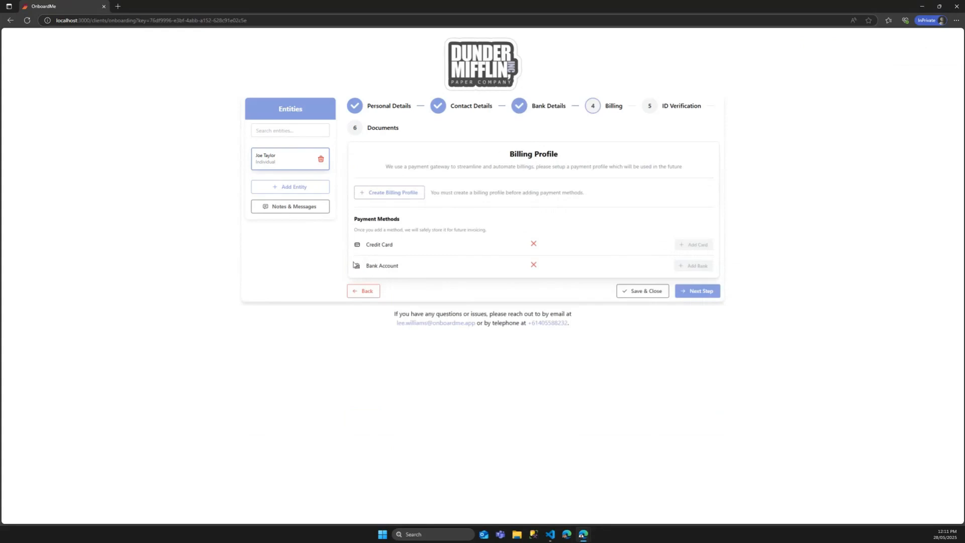
Step: Create the billing profile by reusing the existing one with the card on file
{"action": "left_click", "coordinate": [396, 193]}
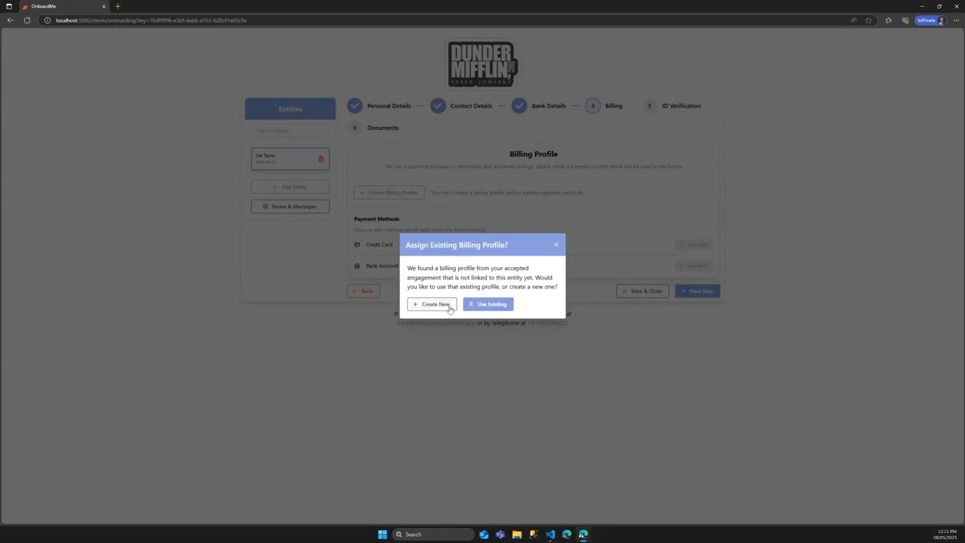
{"action": "left_click", "coordinate": [486, 304]}
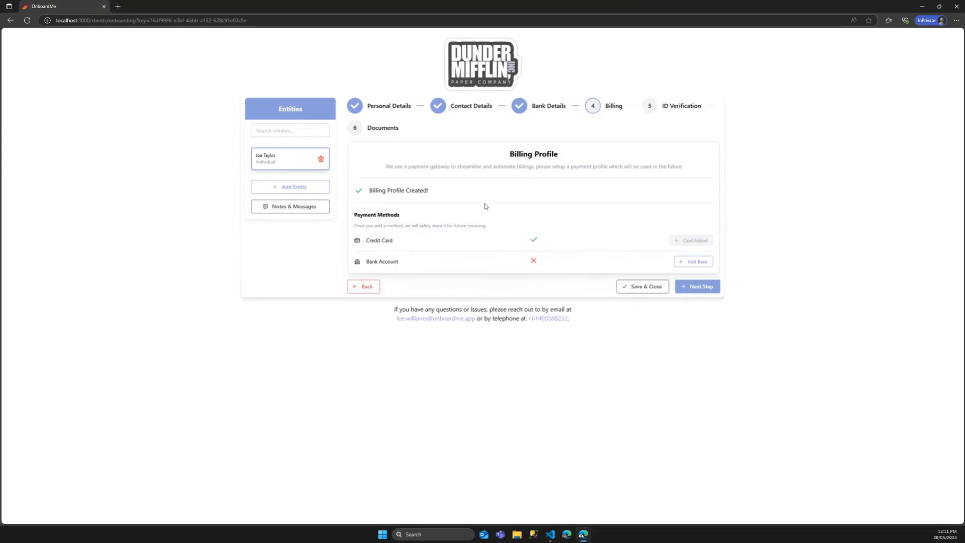
{"action": "left_click", "coordinate": [699, 290]}
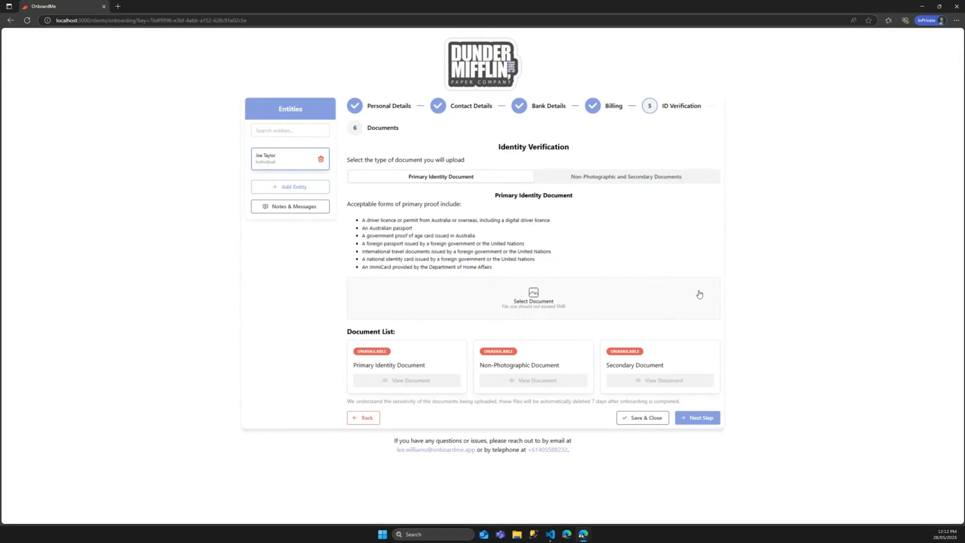
Step: Upload DunderMifflin.png from Pictures > Logos as the primary identity document
{"action": "left_click", "coordinate": [603, 175]}
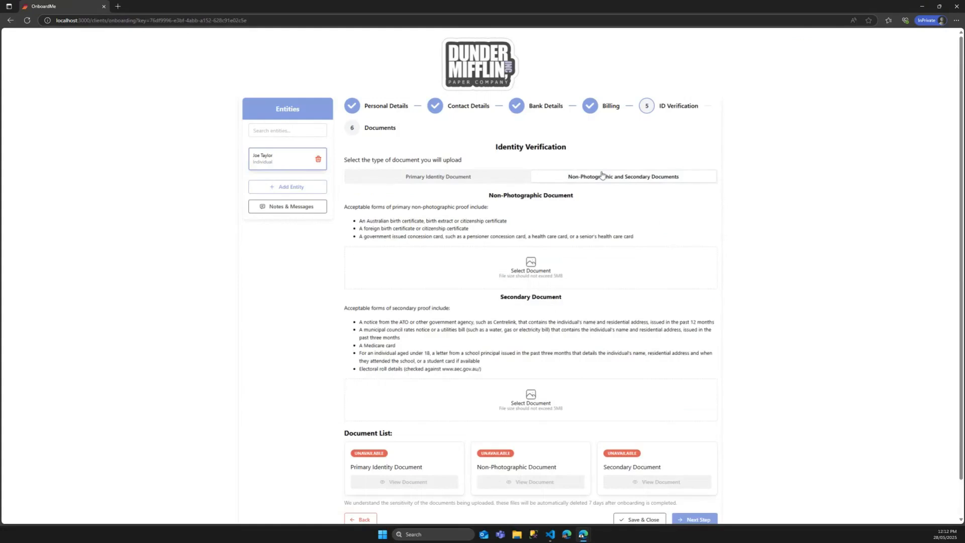
{"action": "left_click", "coordinate": [408, 178]}
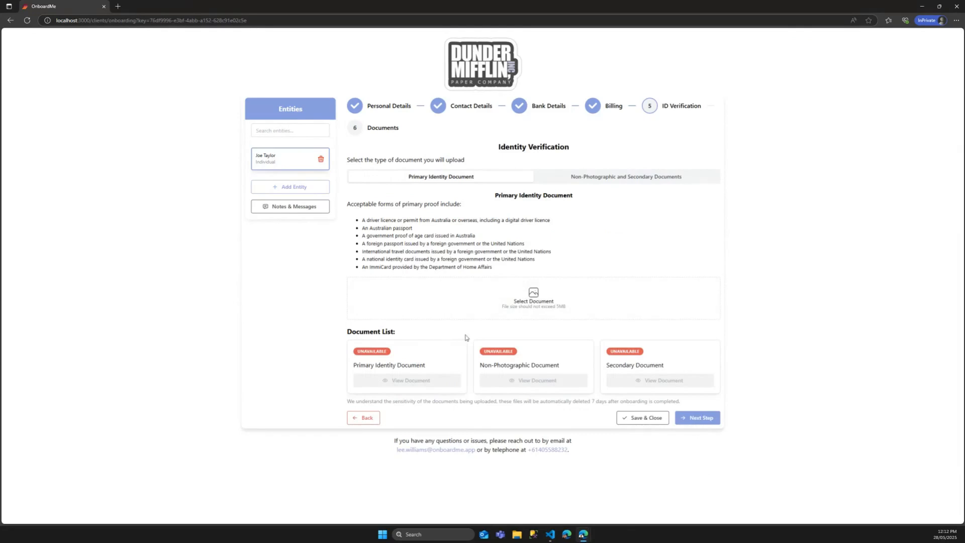
{"action": "left_click", "coordinate": [547, 299]}
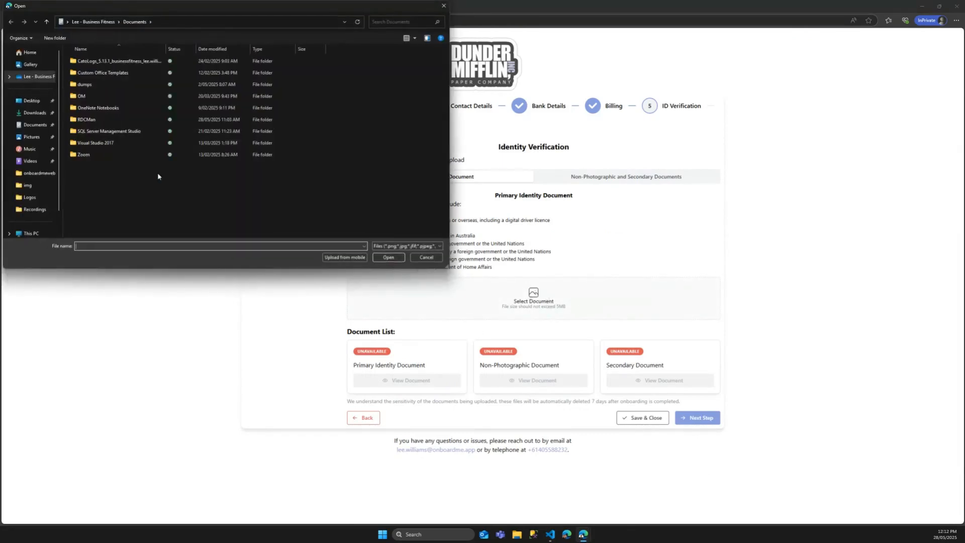
{"action": "left_click", "coordinate": [34, 126]}
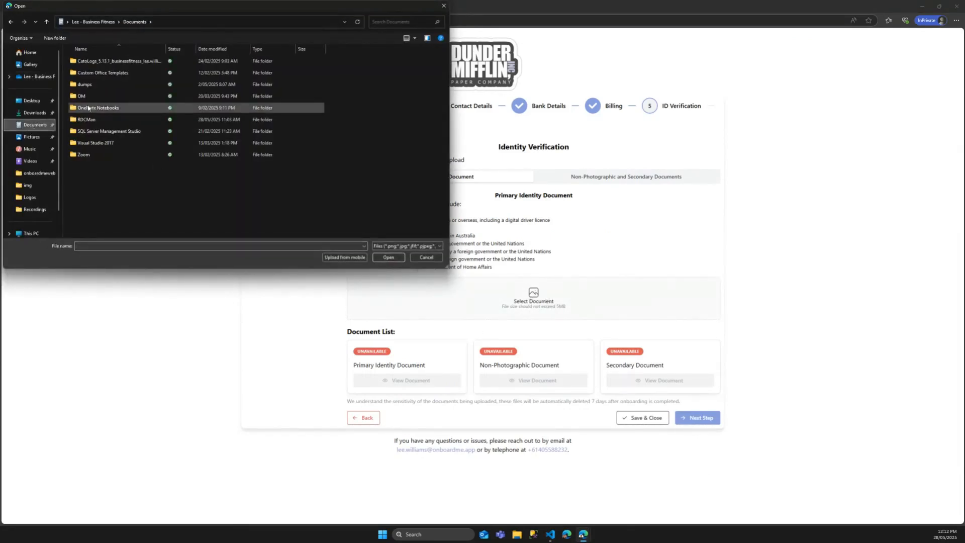
{"action": "left_click", "coordinate": [32, 138]}
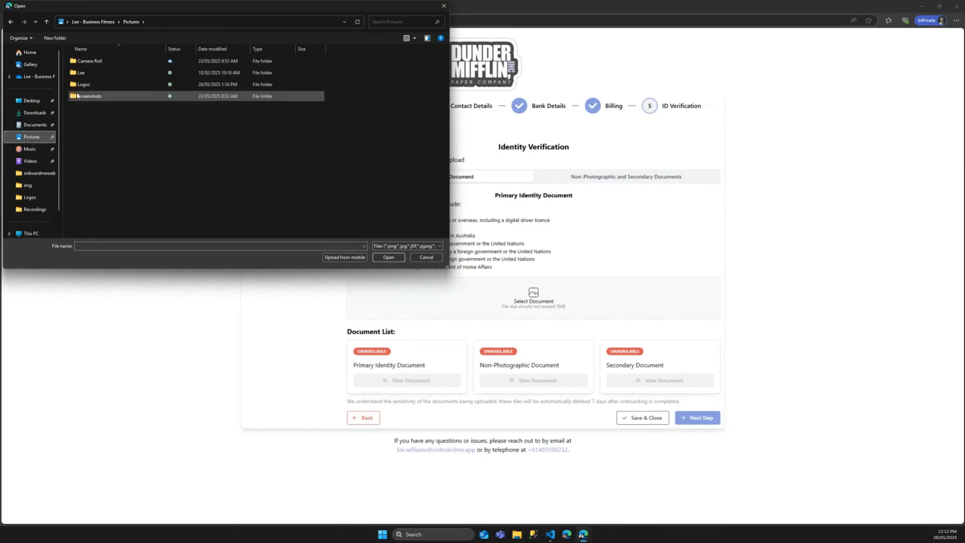
{"action": "double_click", "coordinate": [116, 96]}
{"action": "left_click", "coordinate": [88, 73]}
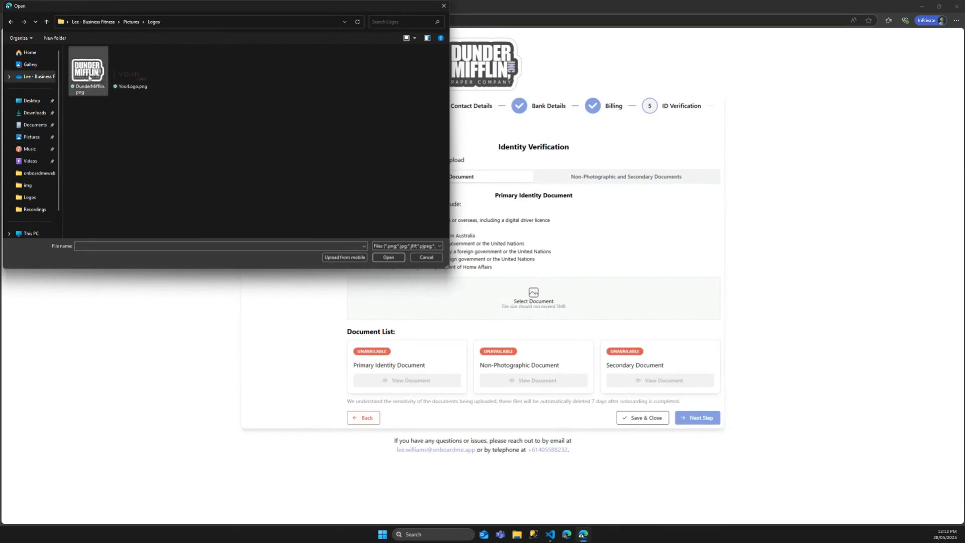
{"action": "left_click", "coordinate": [383, 258]}
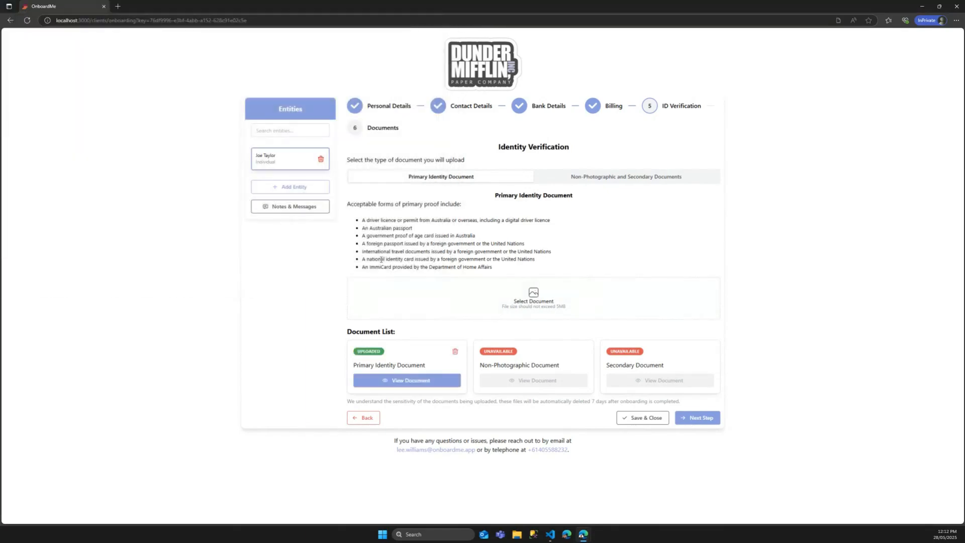
Step: Preview the uploaded identity document, then save the identity verification
{"action": "left_click", "coordinate": [409, 381]}
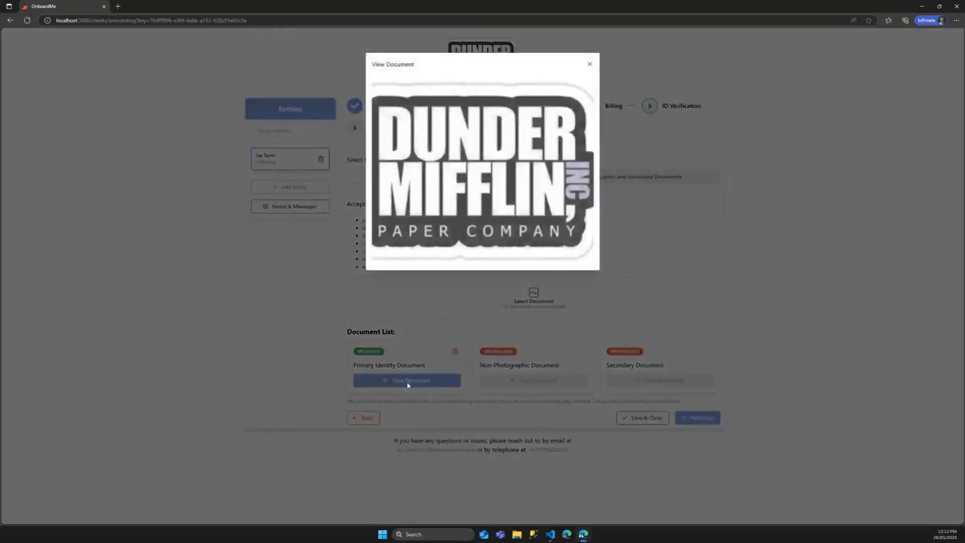
{"action": "left_click", "coordinate": [590, 63]}
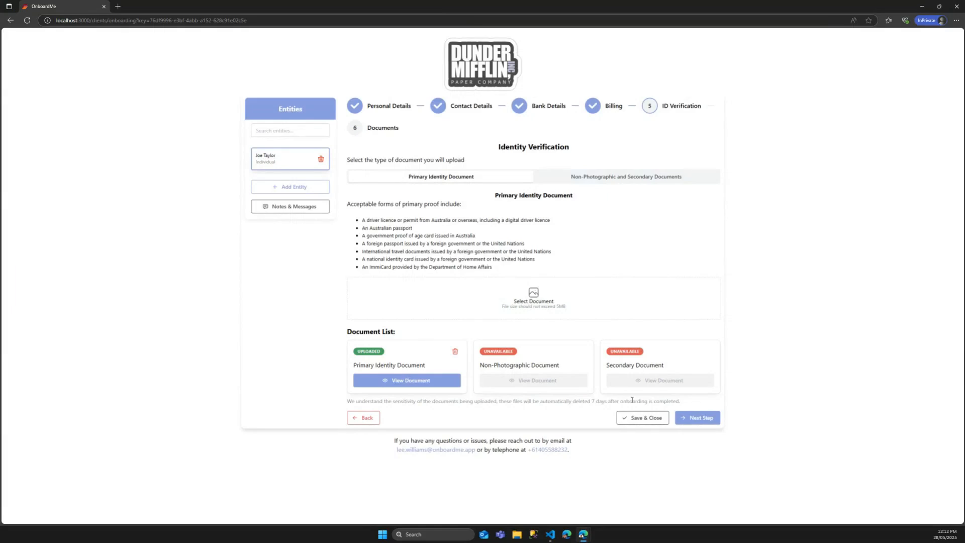
{"action": "left_click", "coordinate": [698, 417]}
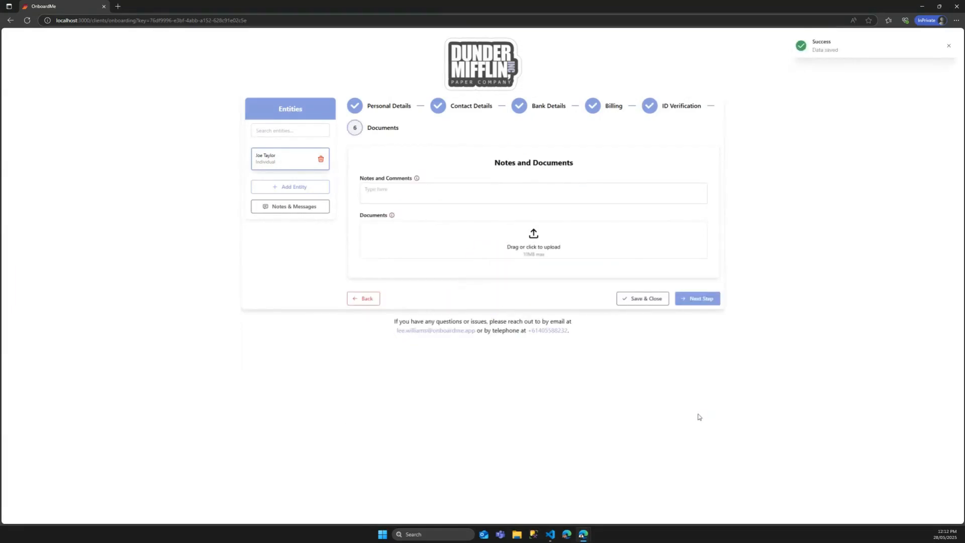
Step: Add the note 'This is great' to Notes and Comments and advance to the Review and Submit page
{"action": "left_click", "coordinate": [401, 192]}
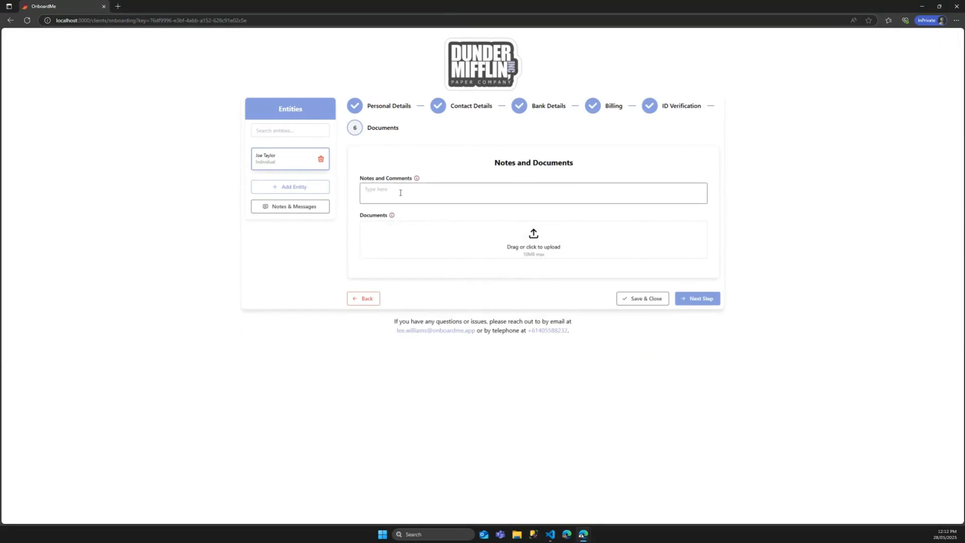
{"action": "type", "text": "This is great"}
{"action": "left_click", "coordinate": [685, 300]}
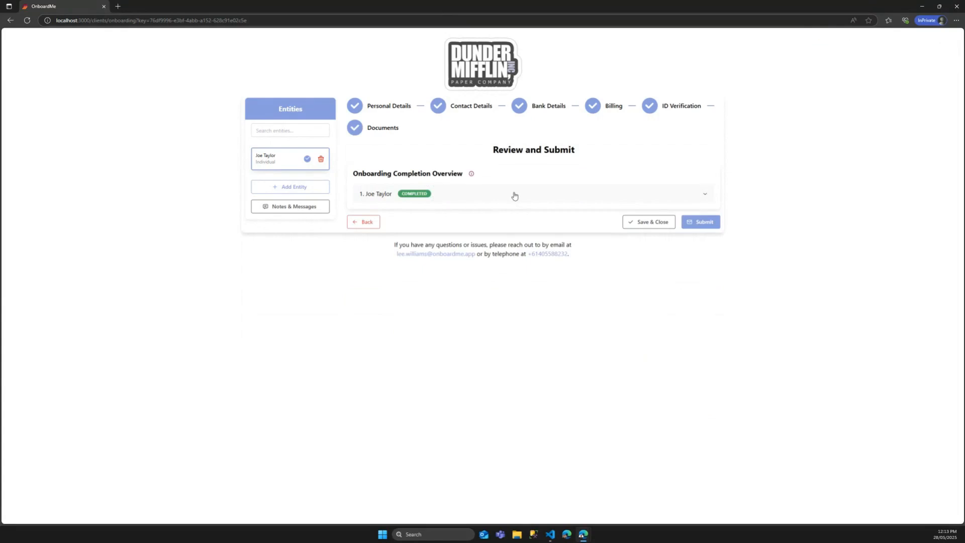
{"action": "left_click", "coordinate": [287, 190]}
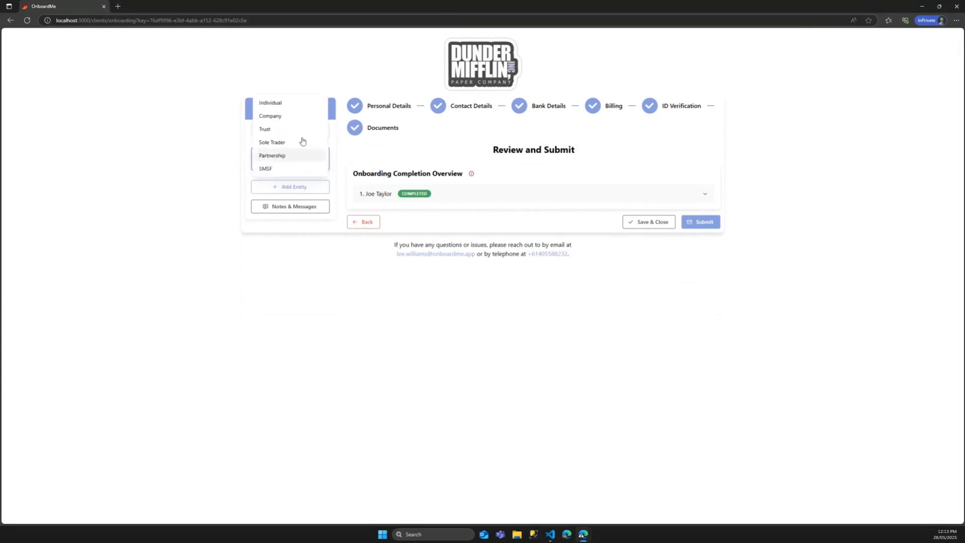
Step: Add a Company entity, then delete it to remove the extra entity
{"action": "left_click", "coordinate": [293, 117]}
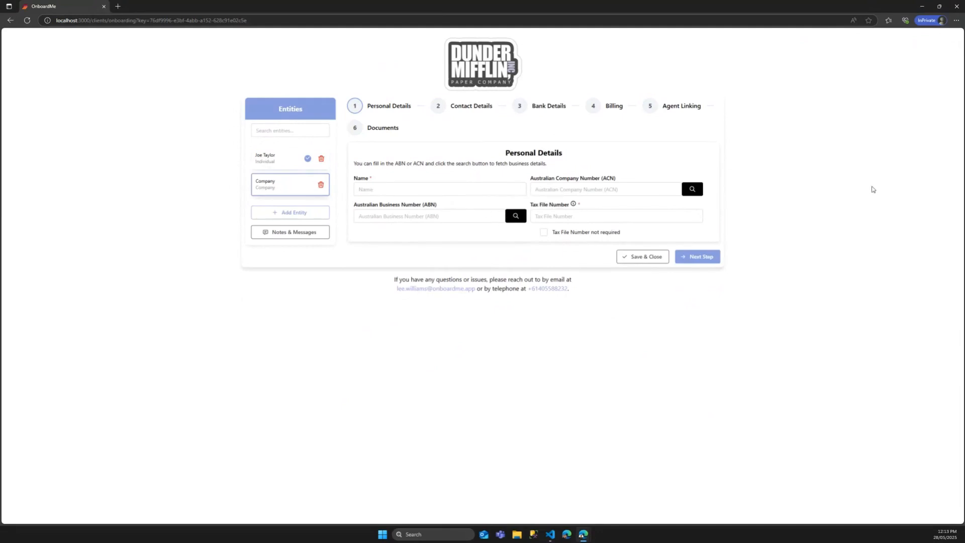
{"action": "left_click", "coordinate": [321, 185]}
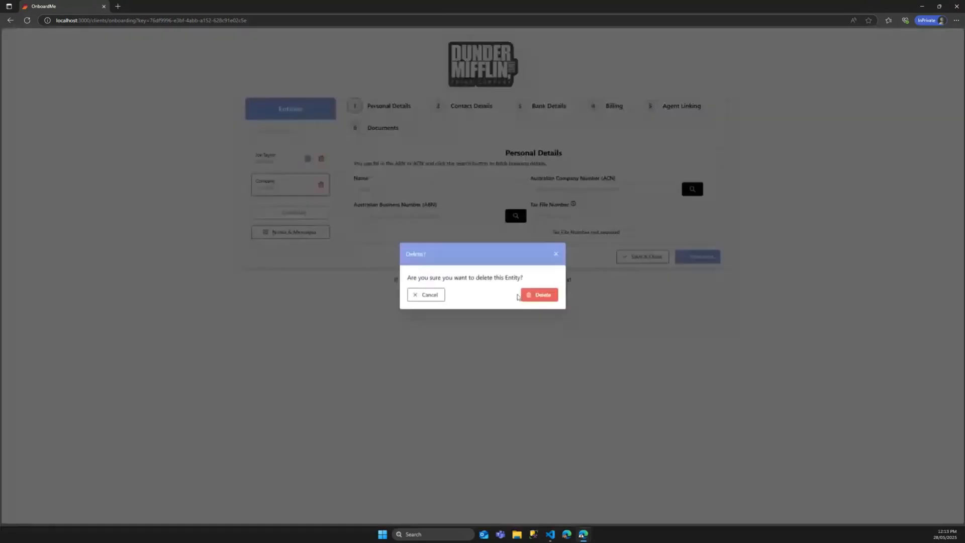
{"action": "left_click", "coordinate": [537, 294]}
Step: Re-save personal, contact, bank, billing, identity and notes steps, then submit the onboarding
{"action": "left_click", "coordinate": [699, 298]}
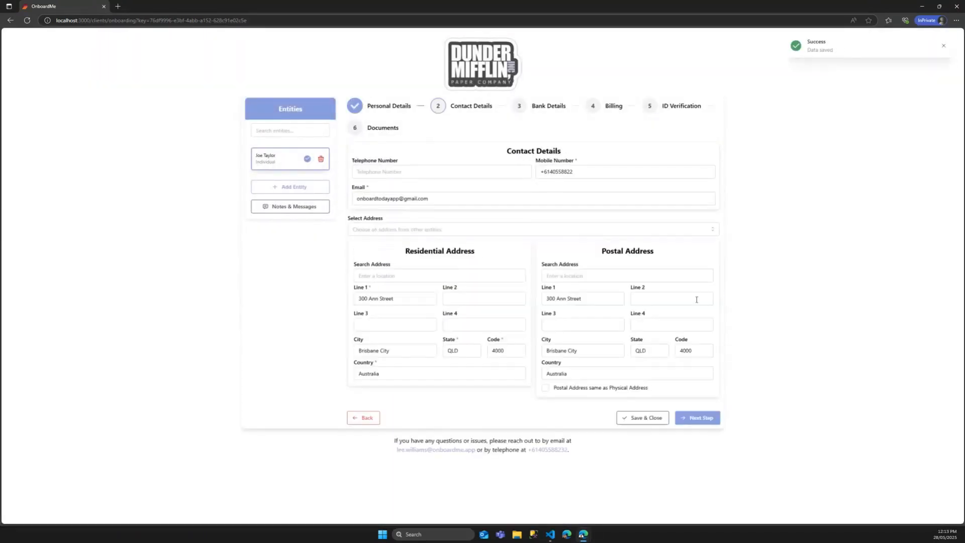
{"action": "left_click", "coordinate": [687, 414]}
{"action": "left_click", "coordinate": [709, 265]}
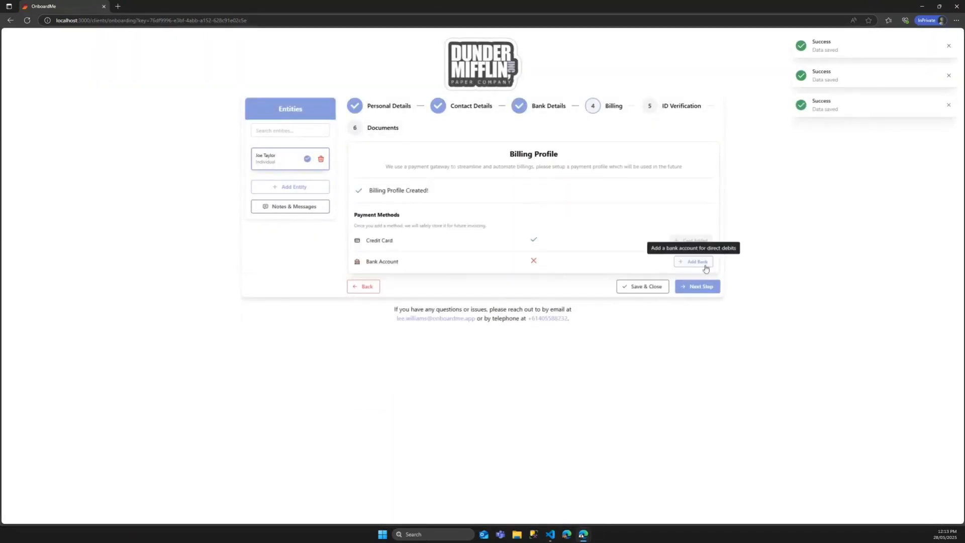
{"action": "left_click", "coordinate": [701, 285]}
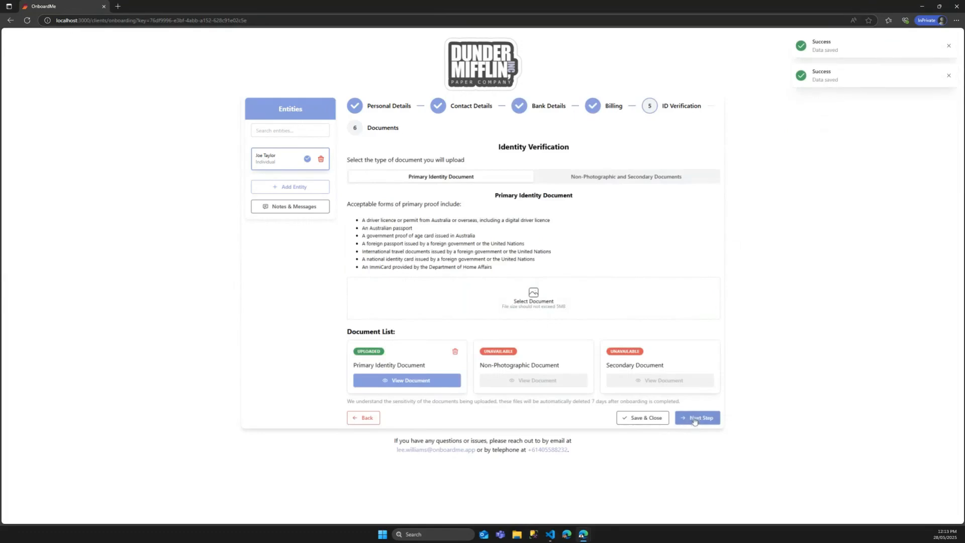
{"action": "left_click", "coordinate": [697, 418]}
{"action": "left_click", "coordinate": [697, 300]}
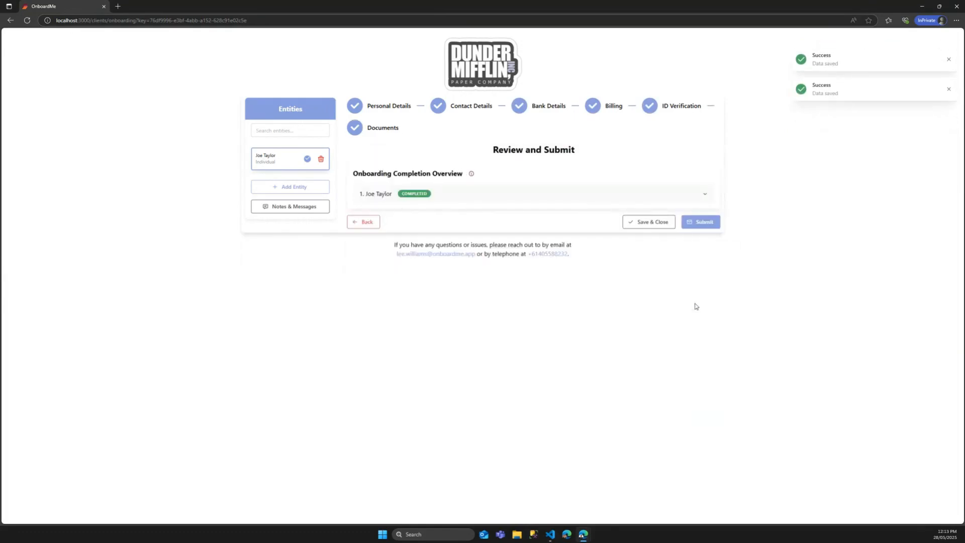
{"action": "left_click", "coordinate": [705, 224]}
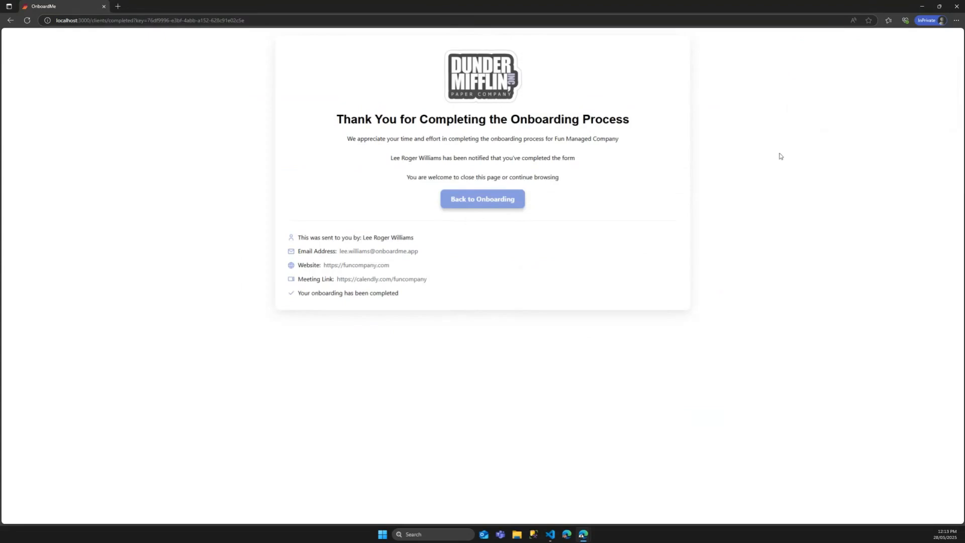
Step: Close the client's InPrivate onboarding window once the Thank You page appears
{"action": "left_click", "coordinate": [957, 6]}
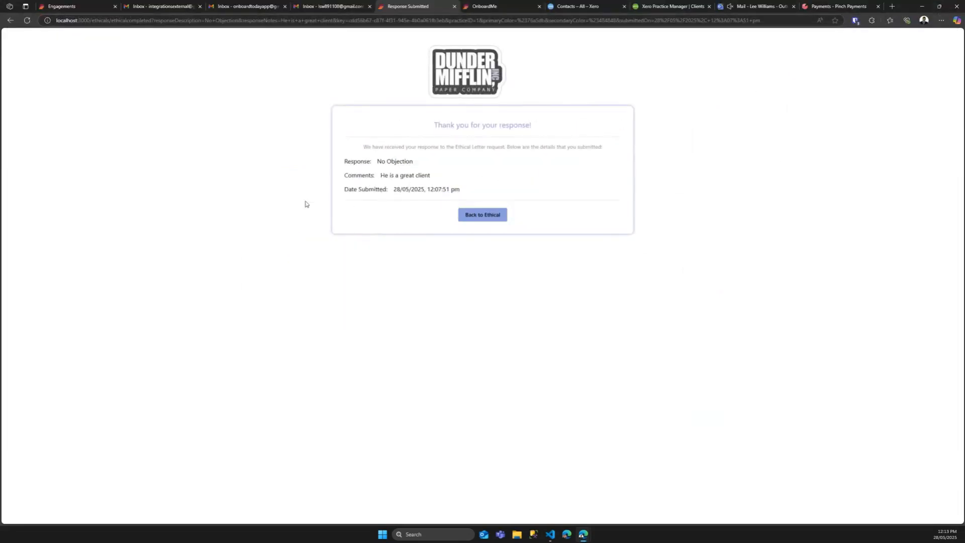
Step: Read the engagement-accepted and onboarding-submitted emails in Outlook, then return to OnboardMe Engagements
{"action": "left_click", "coordinate": [757, 6]}
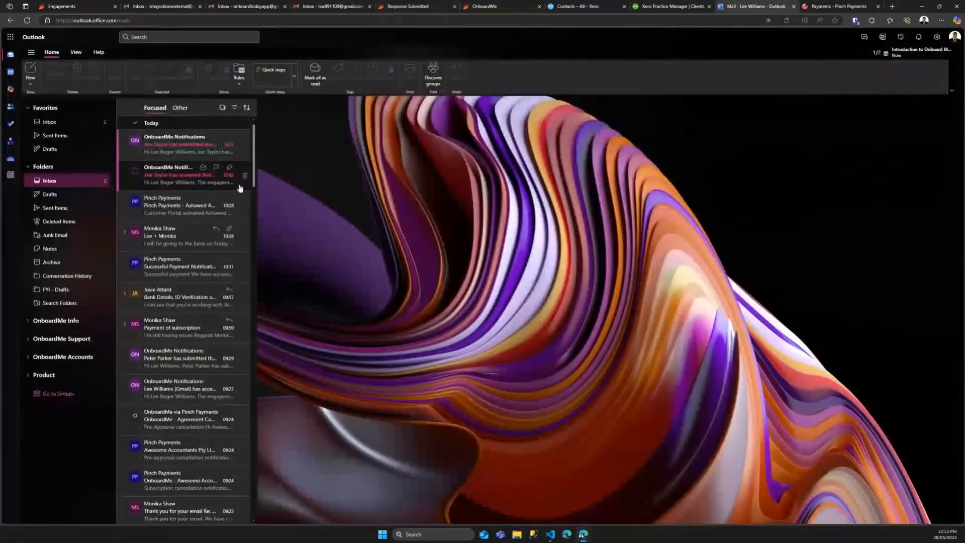
{"action": "left_click", "coordinate": [161, 177]}
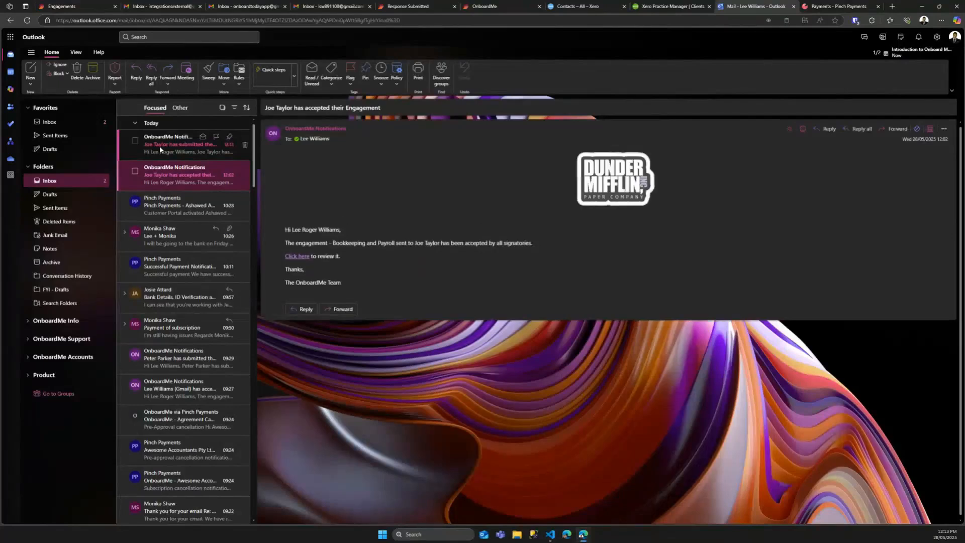
{"action": "left_click", "coordinate": [191, 145]}
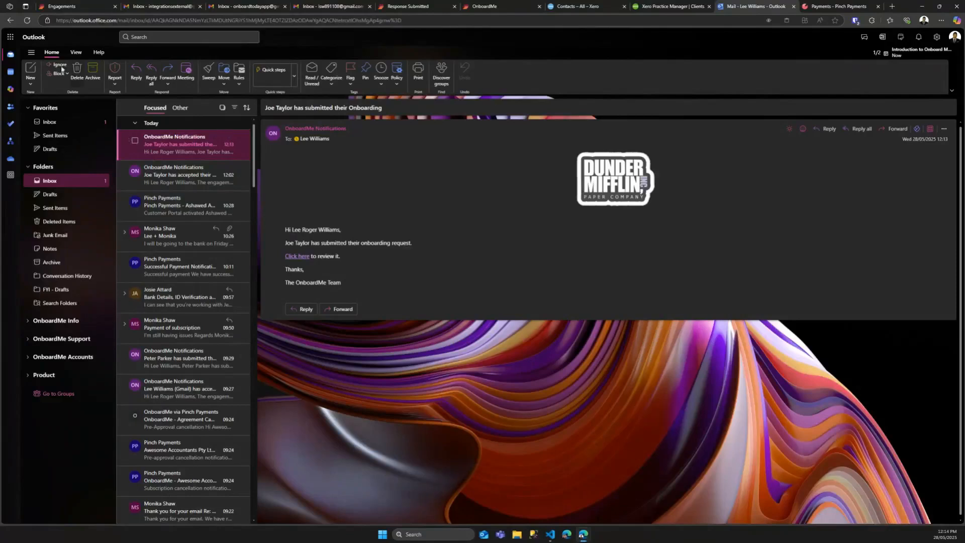
{"action": "left_click", "coordinate": [68, 9]}
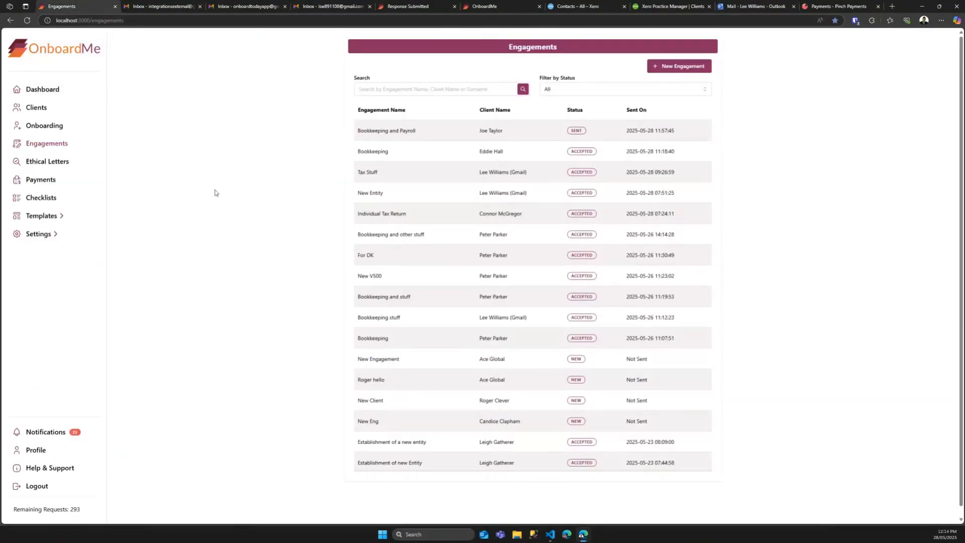
Step: Review the dashboard notifications, then open the client's submitted request from the Onboarding list
{"action": "left_click", "coordinate": [45, 88]}
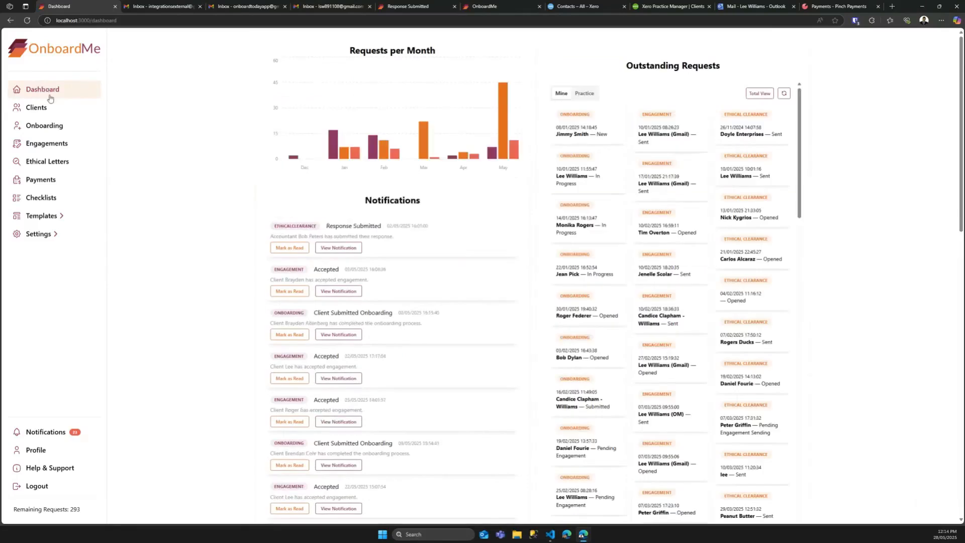
{"action": "scroll", "coordinate": [343, 371], "scroll_direction": "down", "scroll_amount": 8}
{"action": "scroll", "coordinate": [343, 371], "scroll_direction": "down", "scroll_amount": 10}
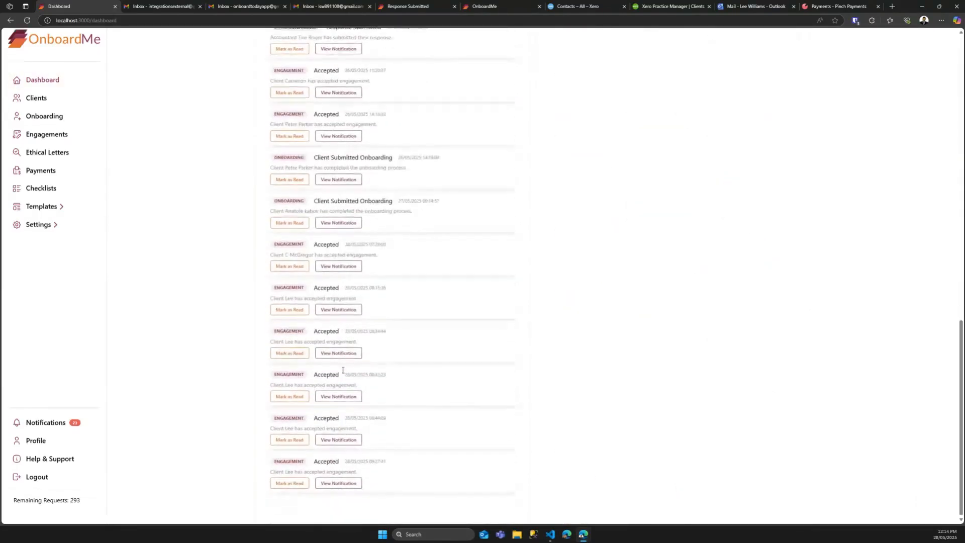
{"action": "scroll", "coordinate": [297, 463], "scroll_direction": "up", "scroll_amount": 15}
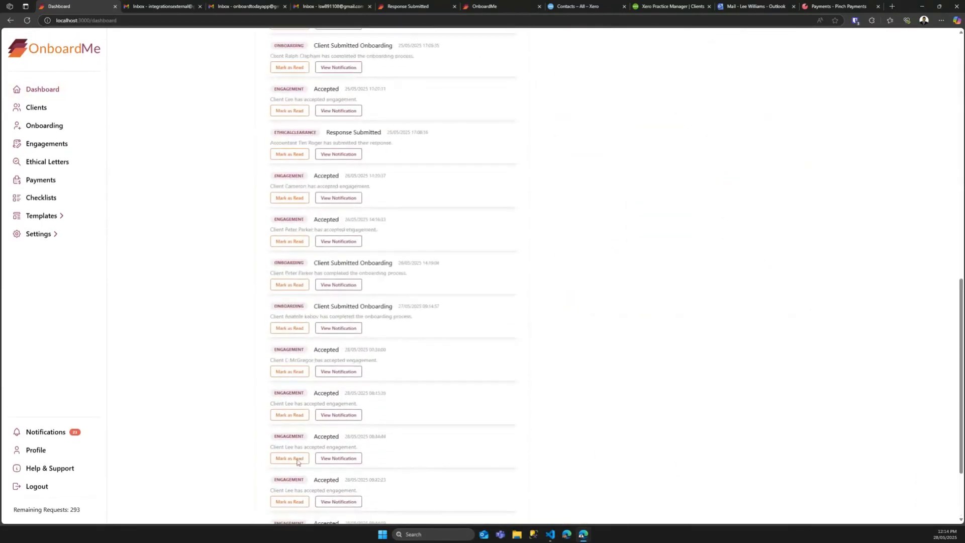
{"action": "scroll", "coordinate": [297, 463], "scroll_direction": "up", "scroll_amount": 3}
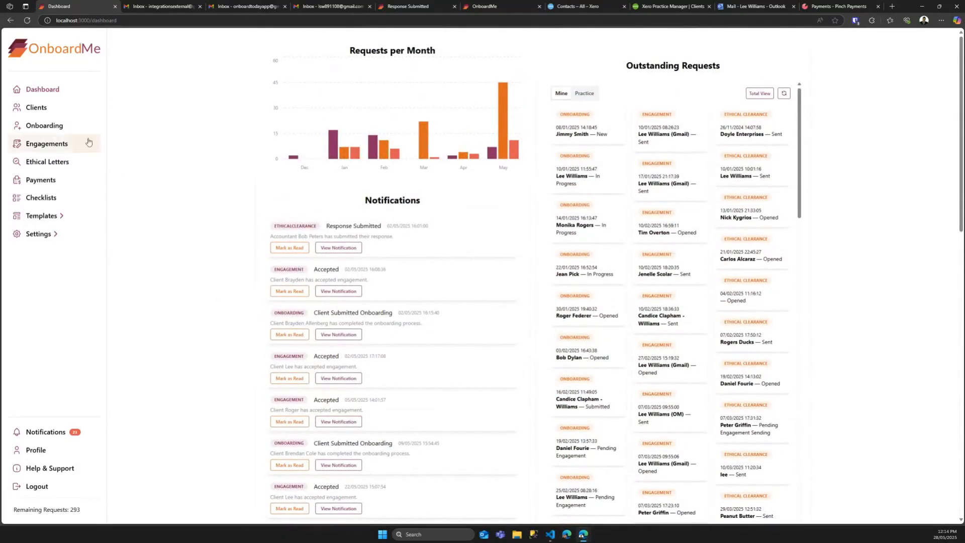
{"action": "left_click", "coordinate": [50, 130]}
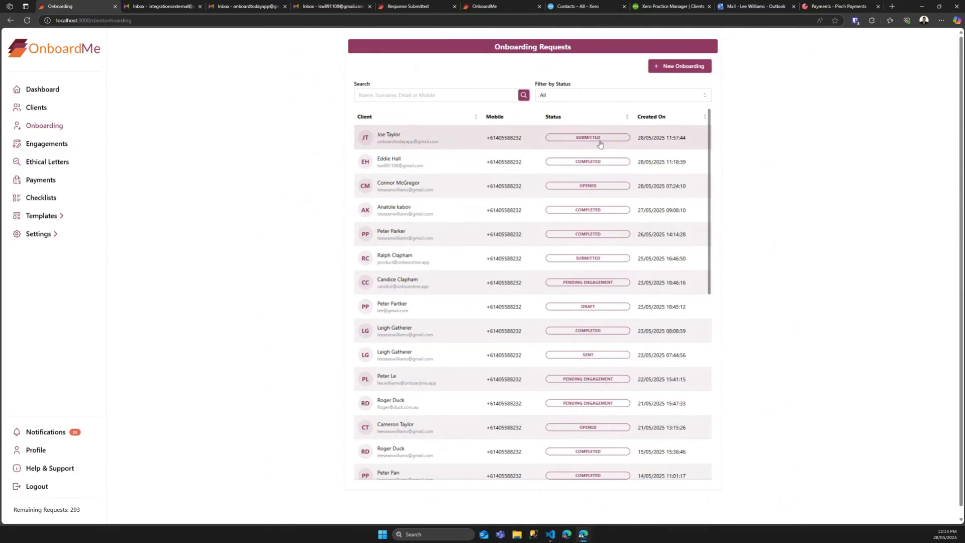
{"action": "left_click", "coordinate": [456, 140]}
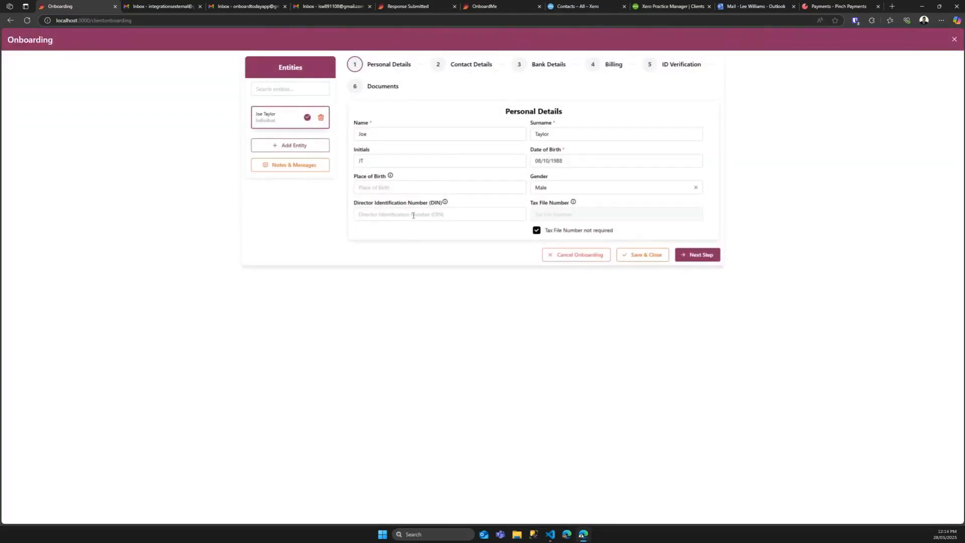
Step: Save the personal, contact, bank and billing details steps to reach ID verification
{"action": "left_click", "coordinate": [700, 254]}
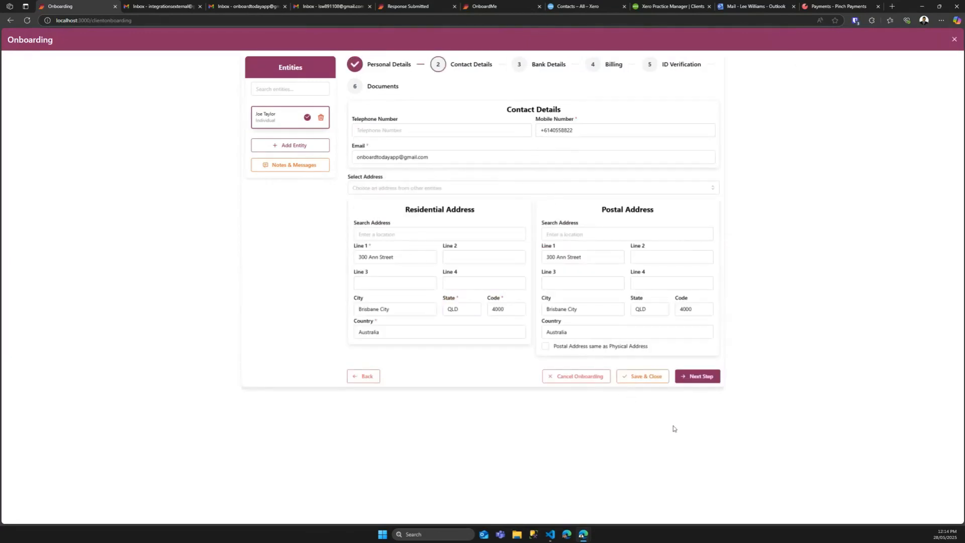
{"action": "left_click", "coordinate": [700, 377]}
{"action": "left_click", "coordinate": [700, 223]}
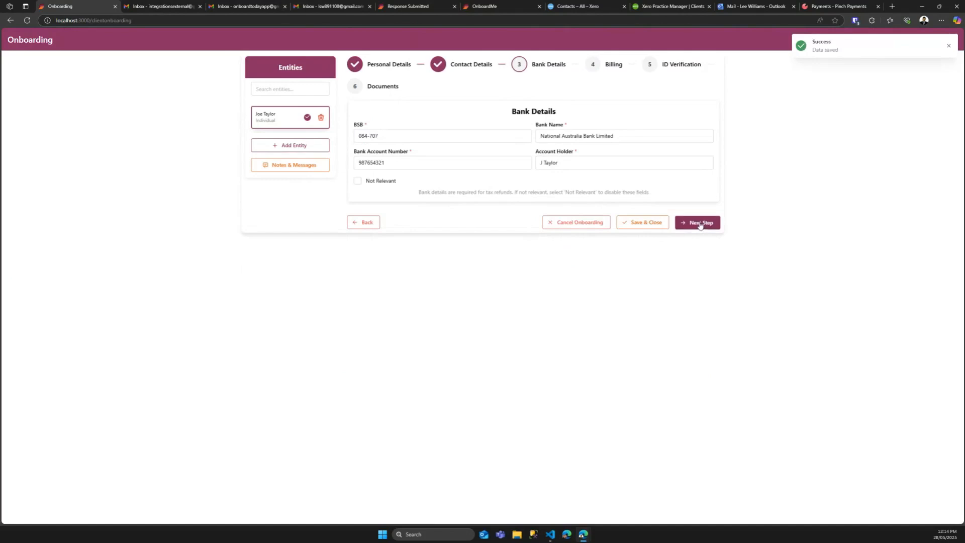
{"action": "left_click", "coordinate": [684, 246]}
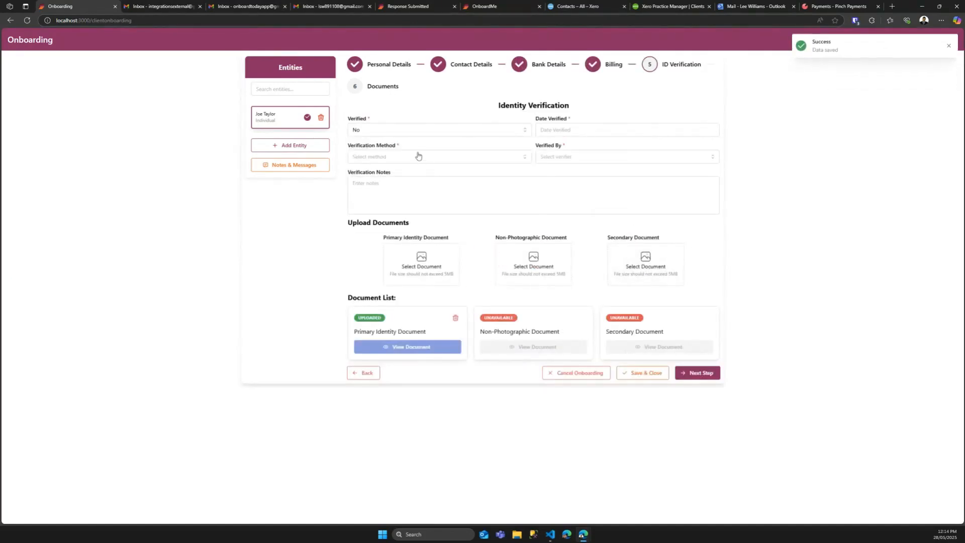
Step: Record ID verification as Verified No, 30/05/2025, Documents Checked with the verifying staff member, then continue to review
{"action": "left_click", "coordinate": [385, 130]}
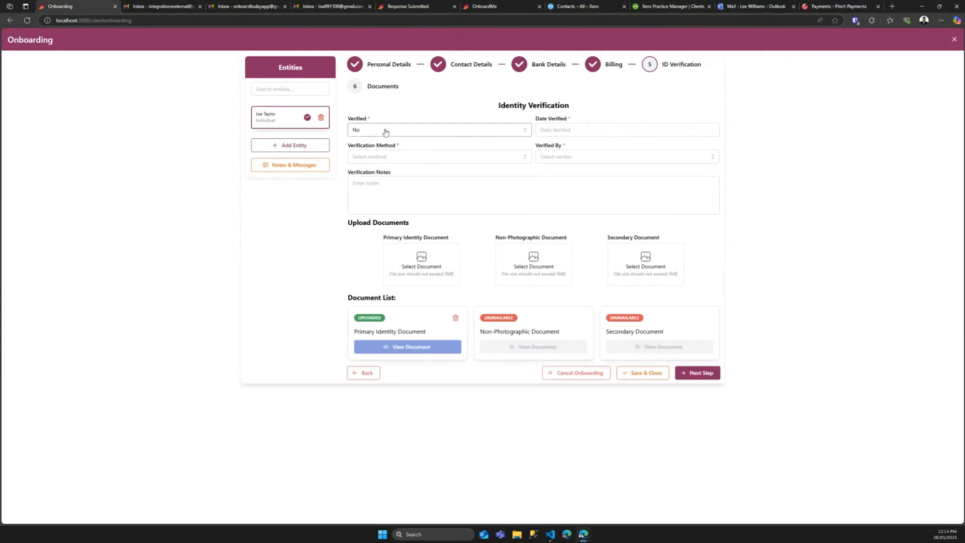
{"action": "left_click", "coordinate": [372, 159]}
{"action": "left_click", "coordinate": [574, 130]}
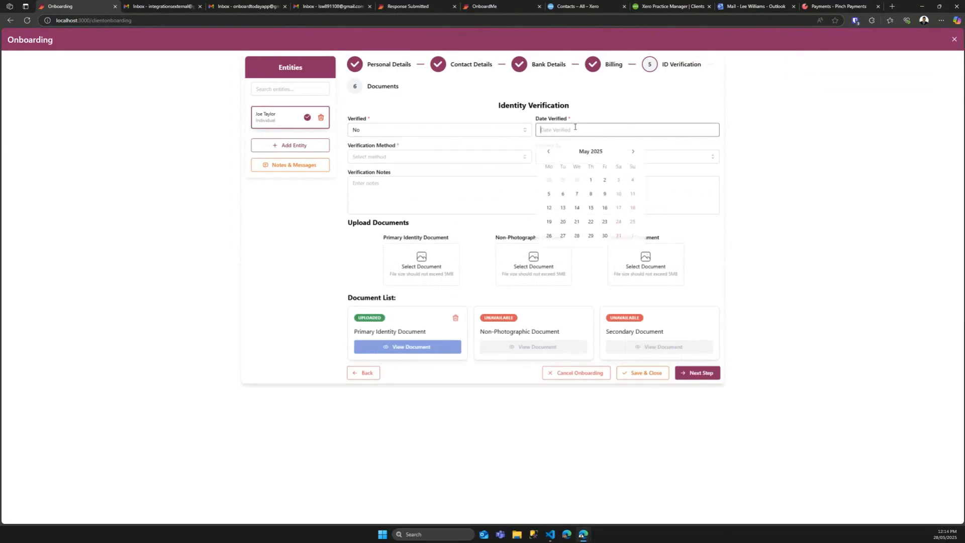
{"action": "left_click", "coordinate": [600, 234]}
{"action": "left_click", "coordinate": [393, 159]}
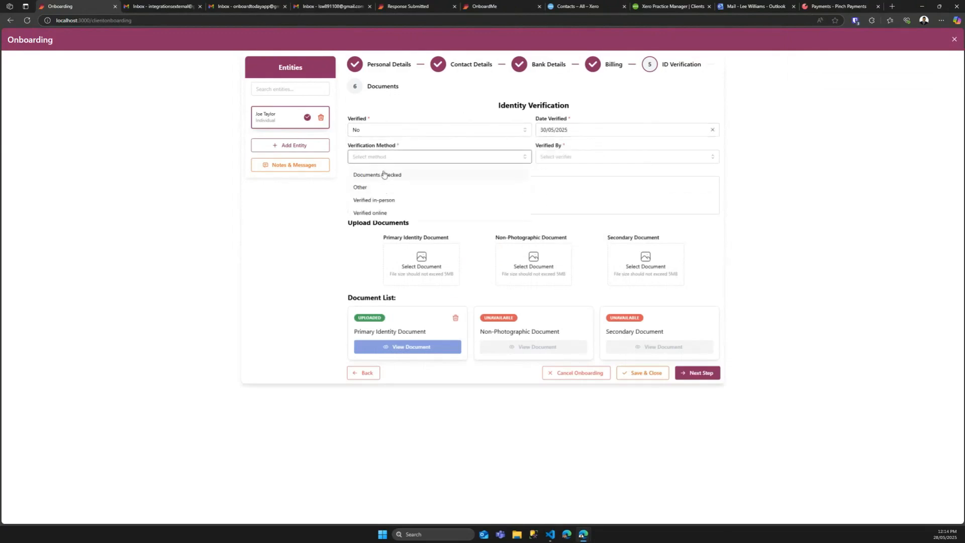
{"action": "left_click", "coordinate": [383, 175]}
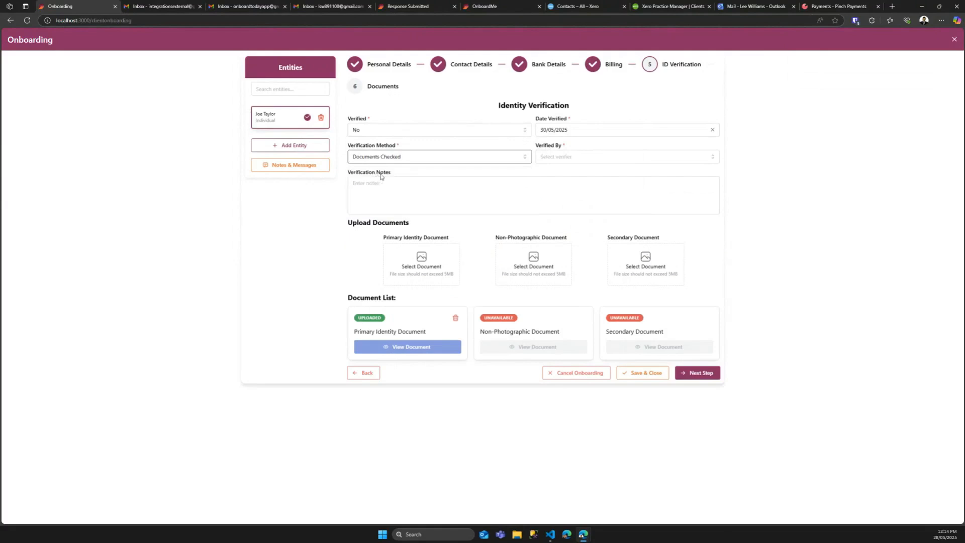
{"action": "left_click", "coordinate": [620, 156]}
{"action": "left_click", "coordinate": [550, 176]}
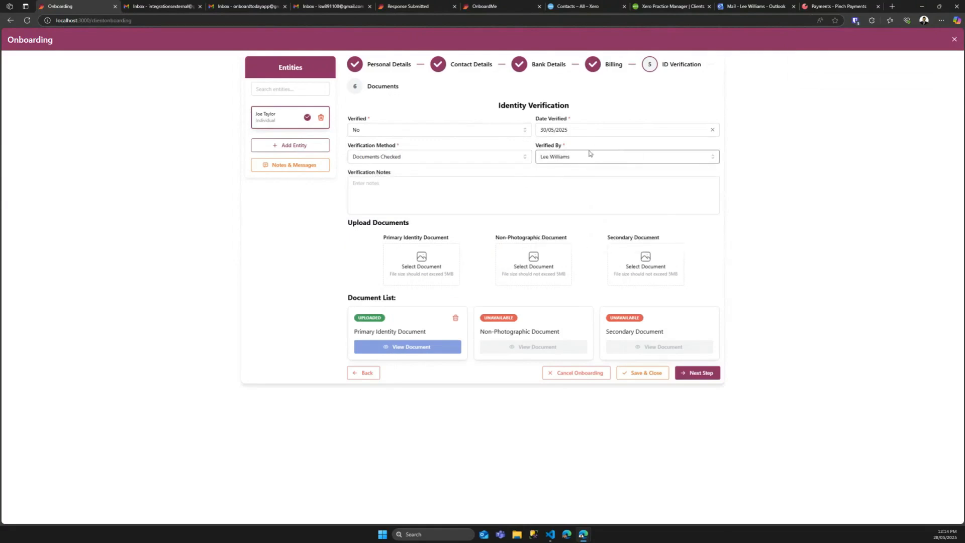
{"action": "left_click", "coordinate": [379, 199]}
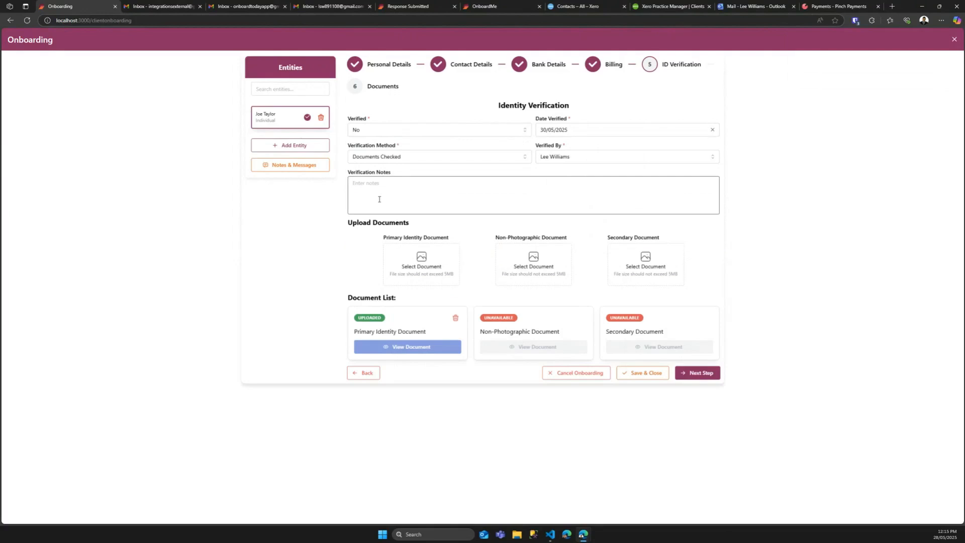
{"action": "left_click", "coordinate": [695, 374]}
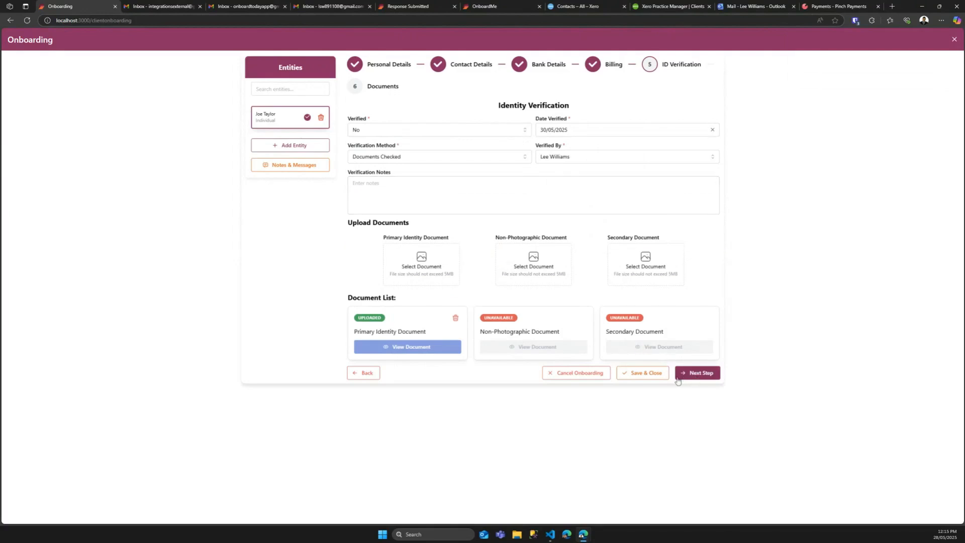
{"action": "left_click", "coordinate": [703, 374]}
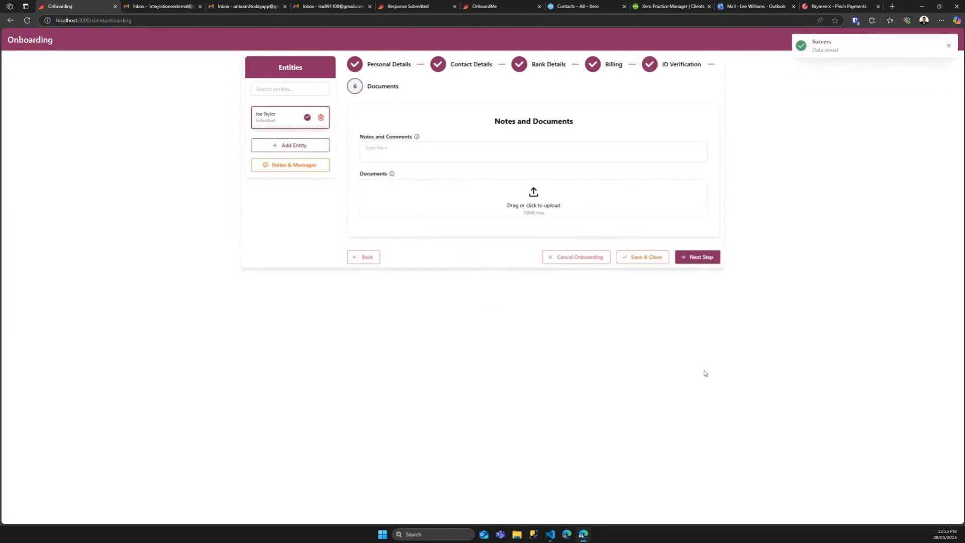
{"action": "left_click", "coordinate": [691, 261]}
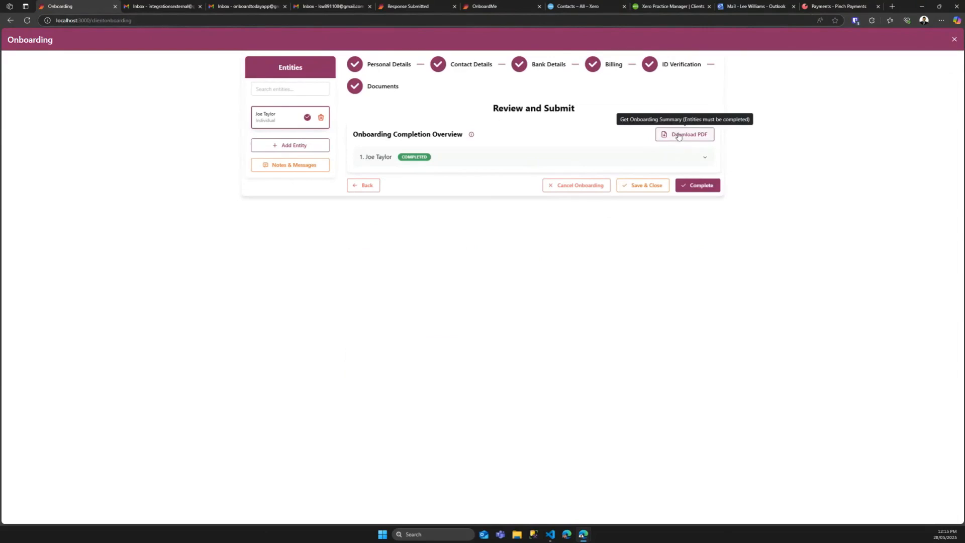
Step: Complete the onboarding with the client chosen as Engagement Target Client and proceed
{"action": "left_click", "coordinate": [697, 185]}
{"action": "left_click", "coordinate": [436, 287]}
{"action": "left_click", "coordinate": [442, 306]}
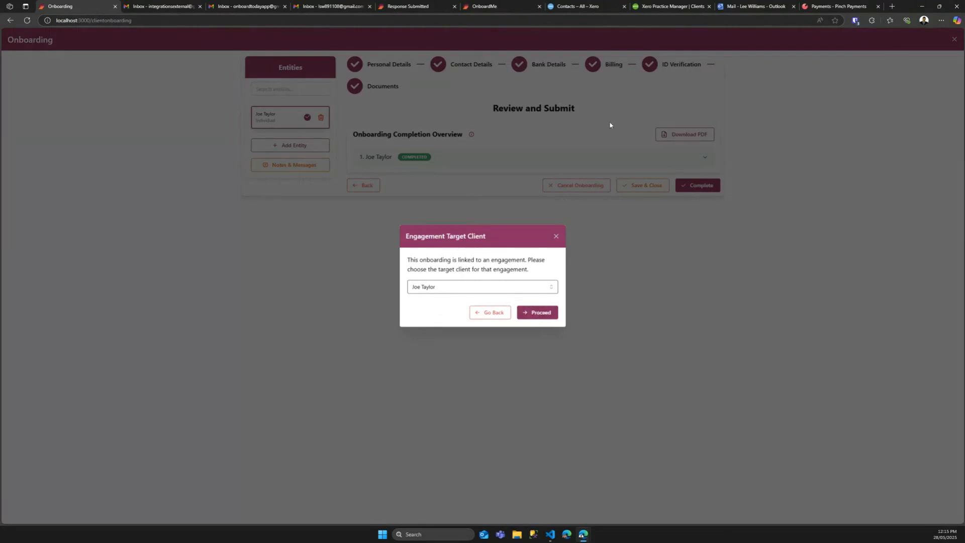
{"action": "left_click", "coordinate": [537, 312]}
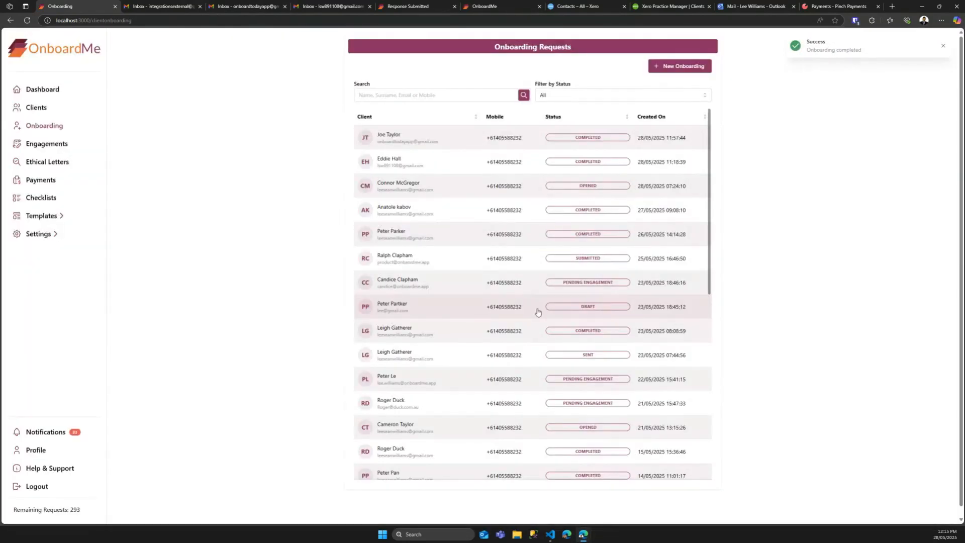
Step: Search the client list by the client's first name and review their Edit Client record
{"action": "left_click", "coordinate": [34, 108]}
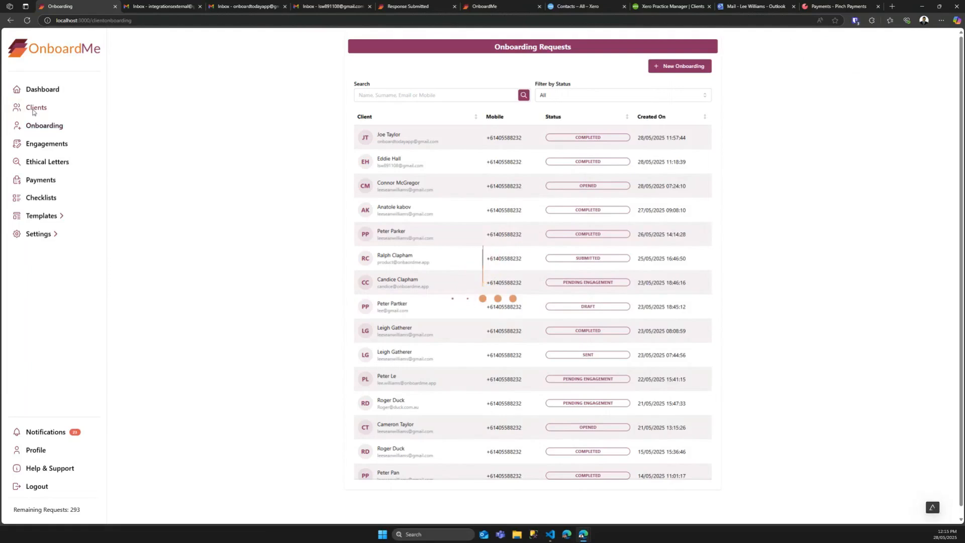
{"action": "left_click", "coordinate": [390, 87]}
{"action": "type", "text": "joe"}
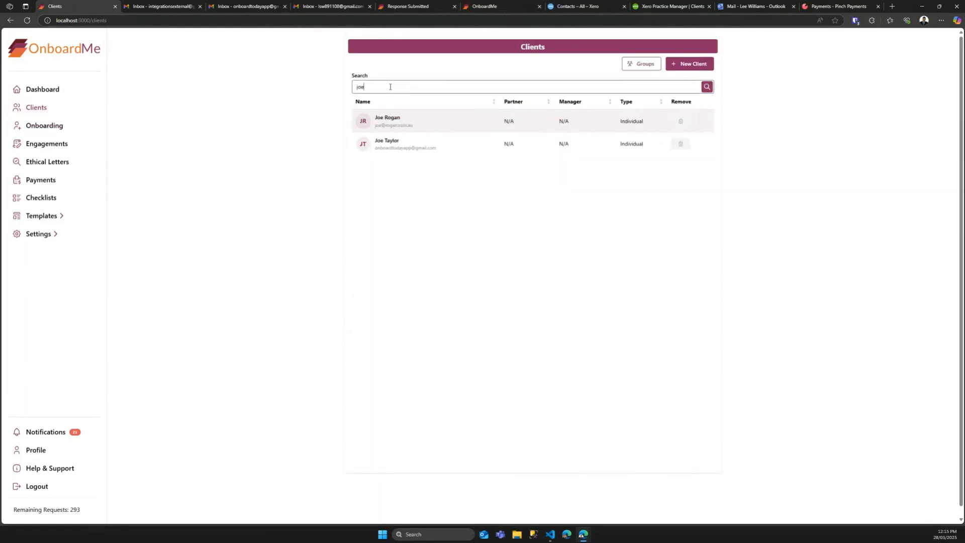
{"action": "left_click", "coordinate": [424, 146]}
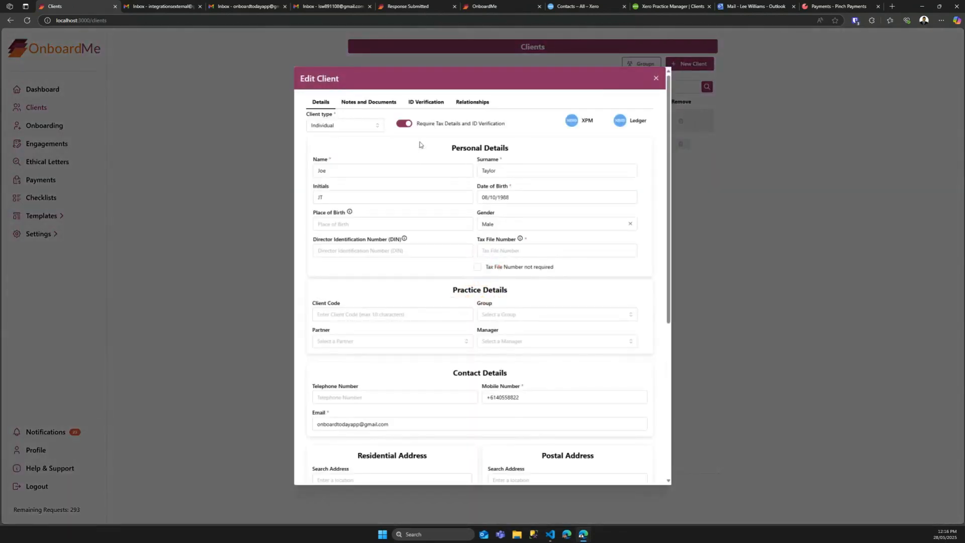
{"action": "scroll", "coordinate": [392, 214], "scroll_direction": "down", "scroll_amount": 1}
{"action": "scroll", "coordinate": [446, 337], "scroll_direction": "down", "scroll_amount": 4}
{"action": "scroll", "coordinate": [411, 392], "scroll_direction": "up", "scroll_amount": 1}
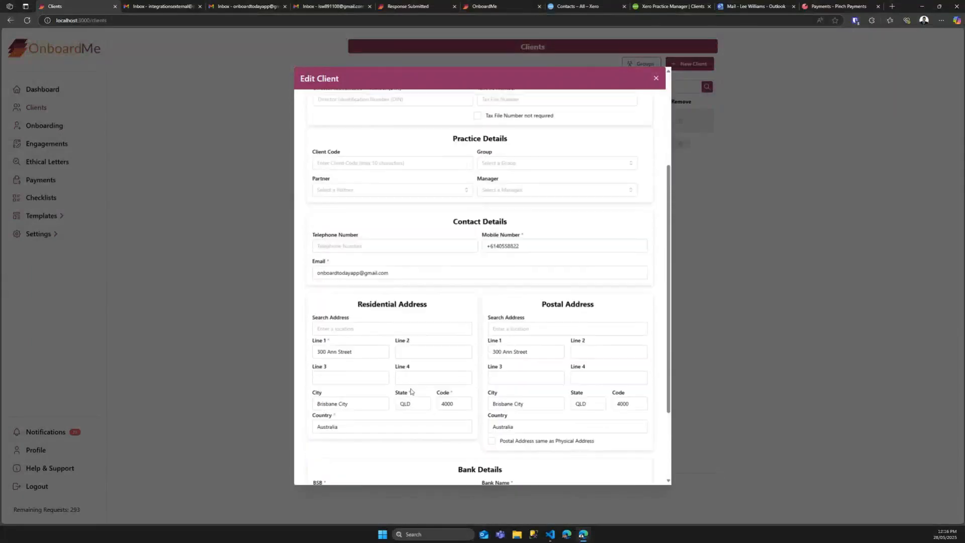
{"action": "scroll", "coordinate": [411, 392], "scroll_direction": "up", "scroll_amount": 3}
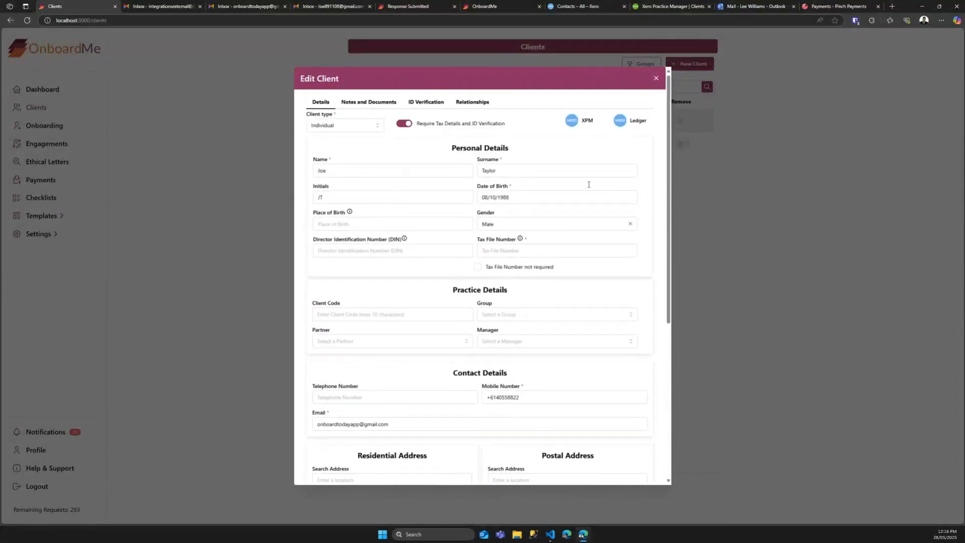
Step: Check the client's Xero contact activity showing INV-0106 for 990.00, then return to OnboardMe
{"action": "left_click", "coordinate": [625, 124]}
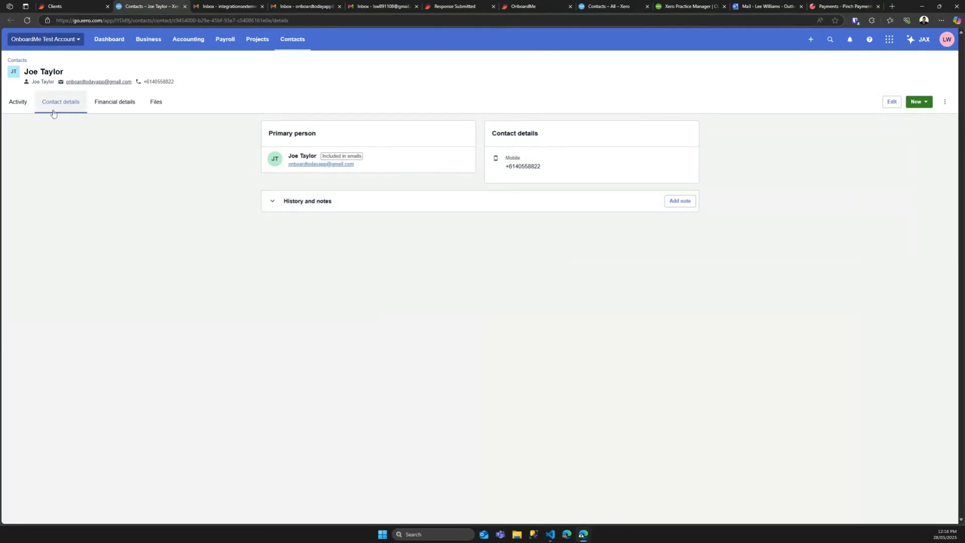
{"action": "left_click", "coordinate": [17, 102]}
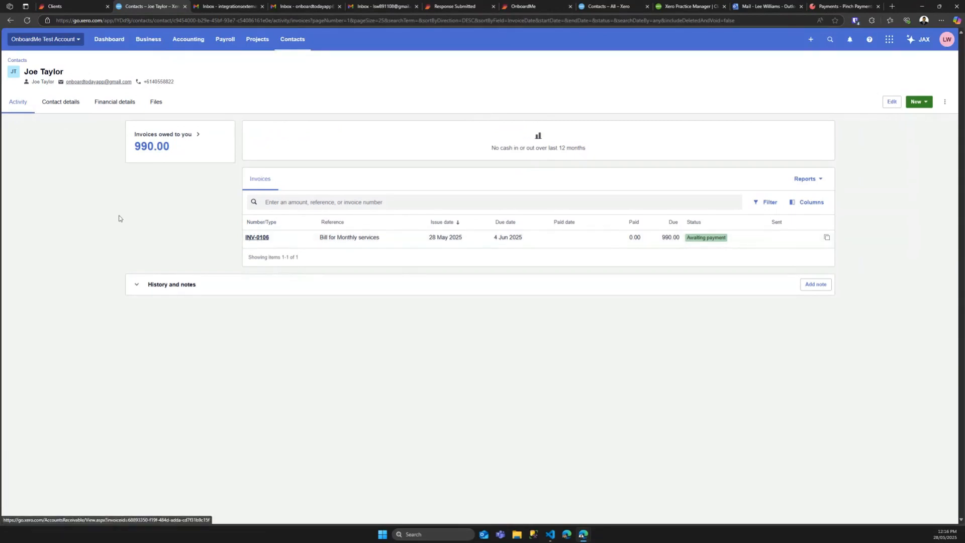
{"action": "left_click", "coordinate": [59, 6]}
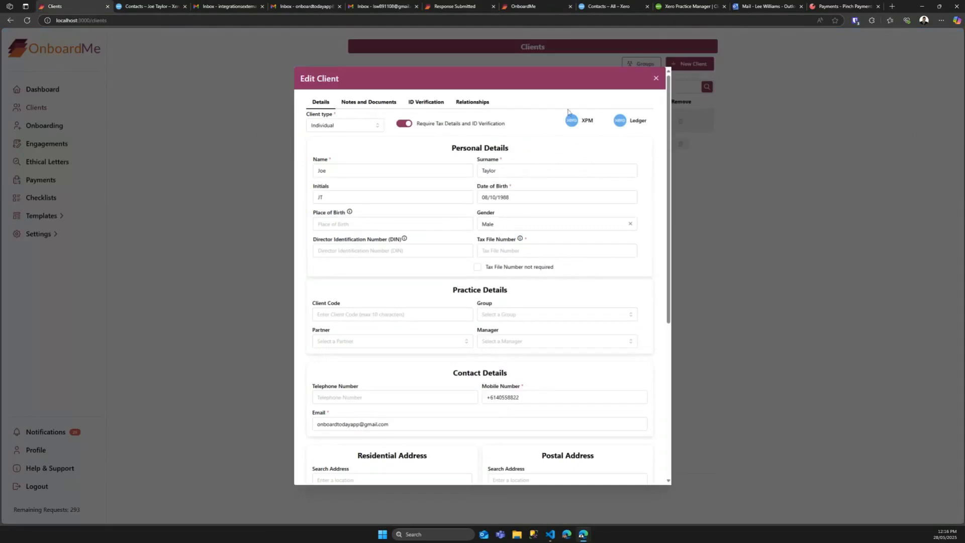
Step: Check the client's Practice Manager jobs, with Bookkeeping & BAS in progress, then return to OnboardMe
{"action": "left_click", "coordinate": [577, 124]}
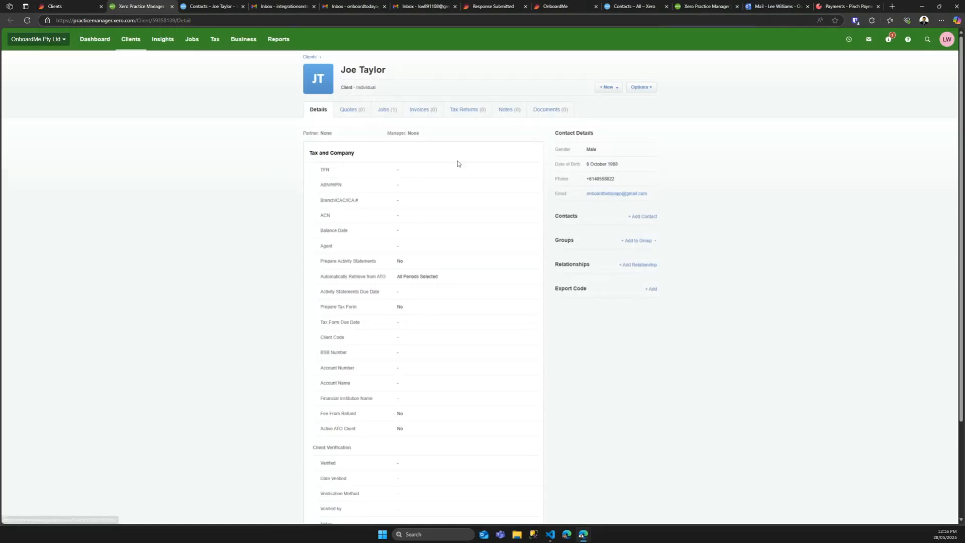
{"action": "left_click", "coordinate": [392, 111]}
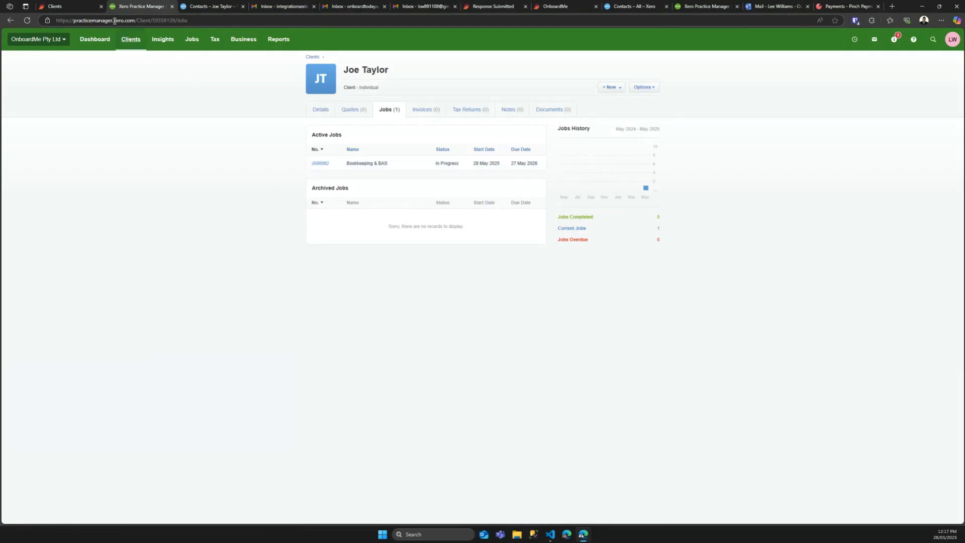
{"action": "left_click", "coordinate": [55, 6]}
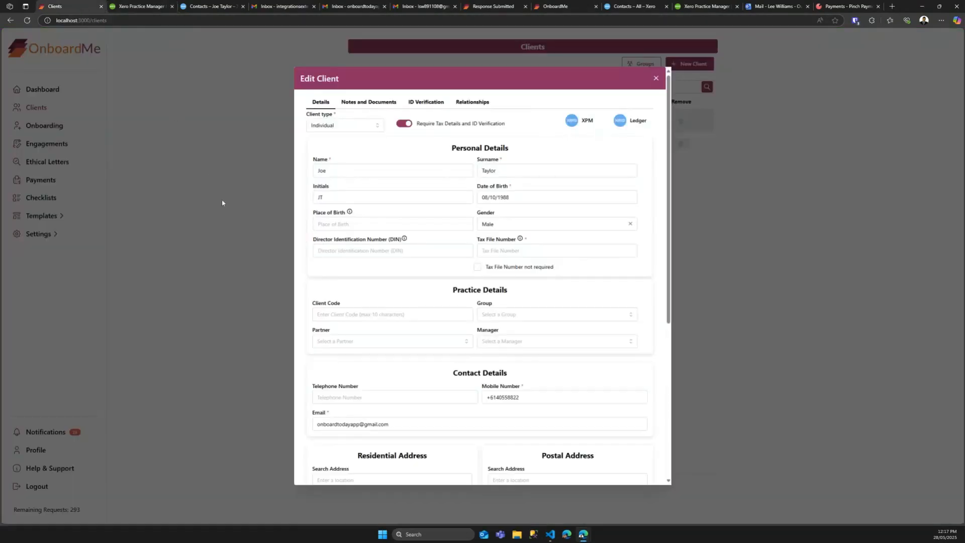
Step: Review the new client's notes, documents and identity verification details, then close the record
{"action": "left_click", "coordinate": [354, 106]}
{"action": "left_click", "coordinate": [437, 102]}
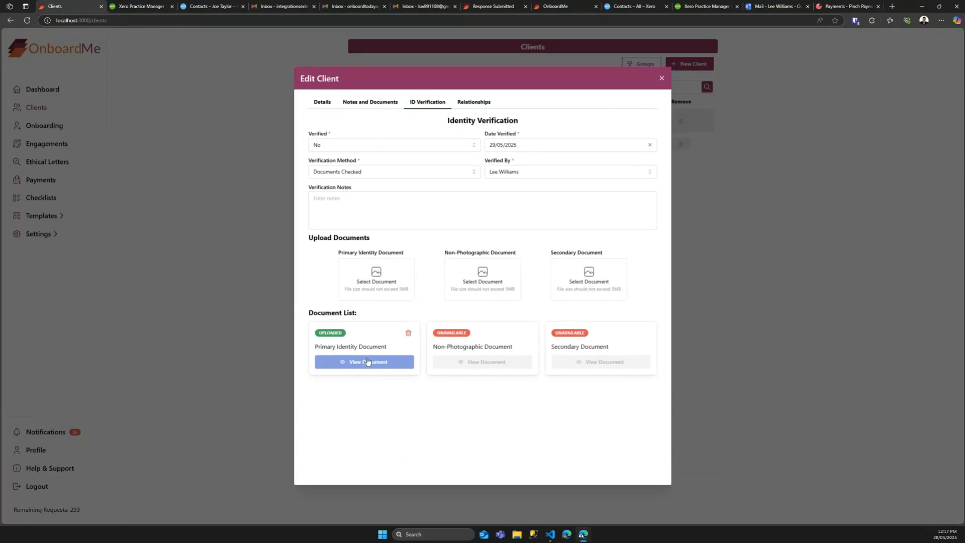
{"action": "left_click", "coordinate": [661, 79]}
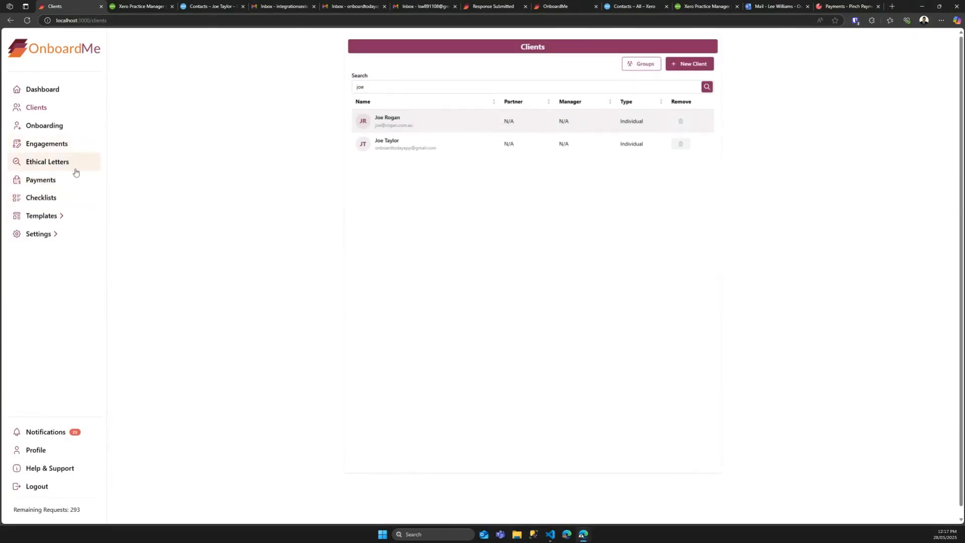
Step: Check the new client's $990.00 credit card payment details, then list the unpaid proformas
{"action": "left_click", "coordinate": [44, 183]}
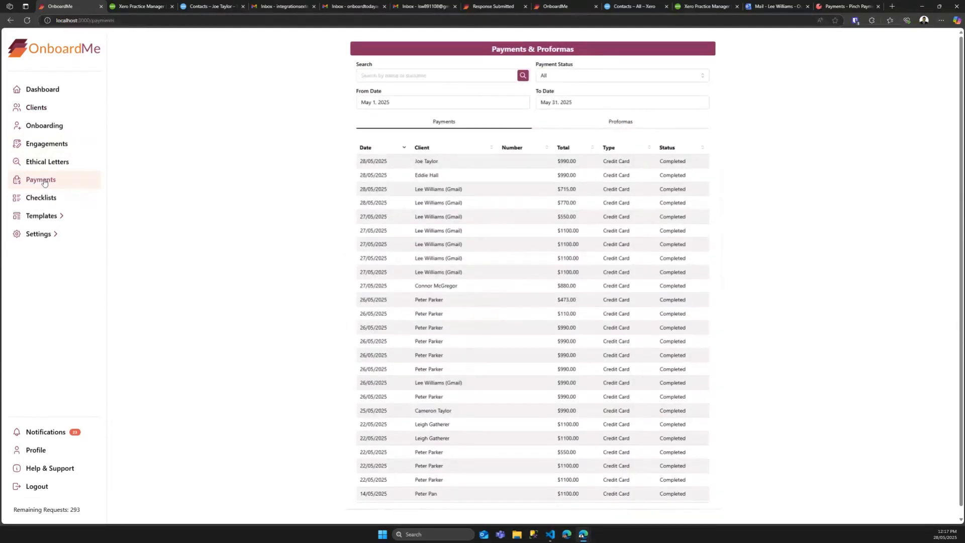
{"action": "left_click", "coordinate": [406, 162]}
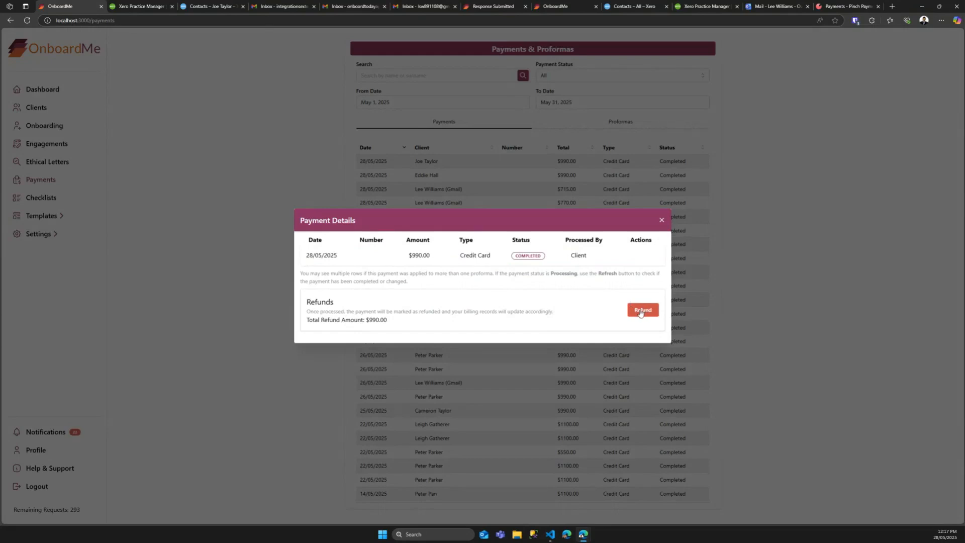
{"action": "left_click", "coordinate": [662, 221]}
{"action": "left_click", "coordinate": [621, 125]}
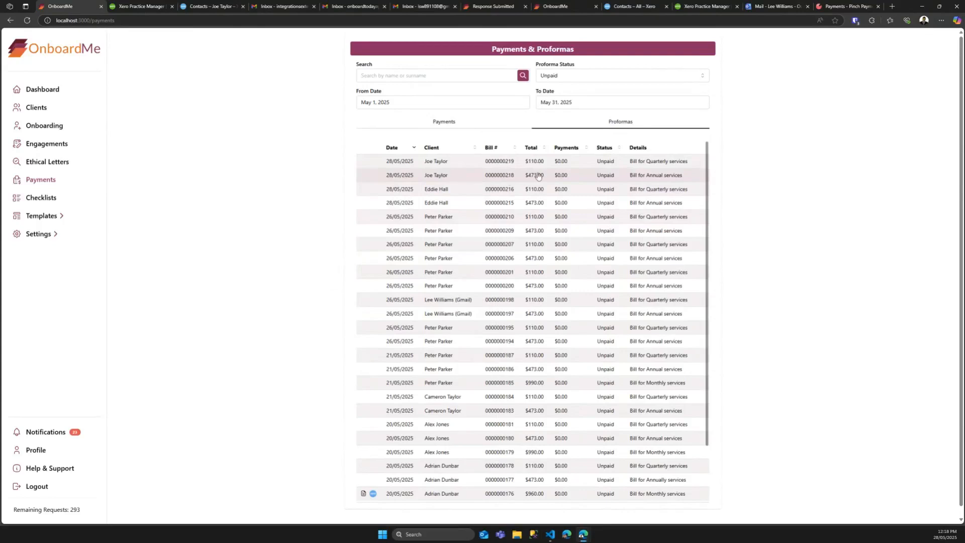
Step: Generate Xero invoice INV-0107 from the $473.00 annual services proforma and view it
{"action": "left_click", "coordinate": [431, 177]}
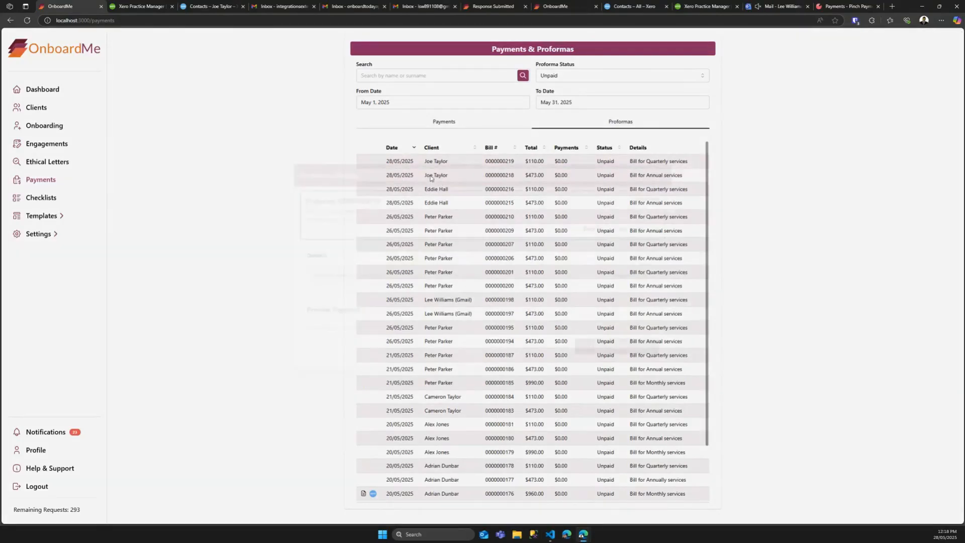
{"action": "left_click", "coordinate": [606, 358]}
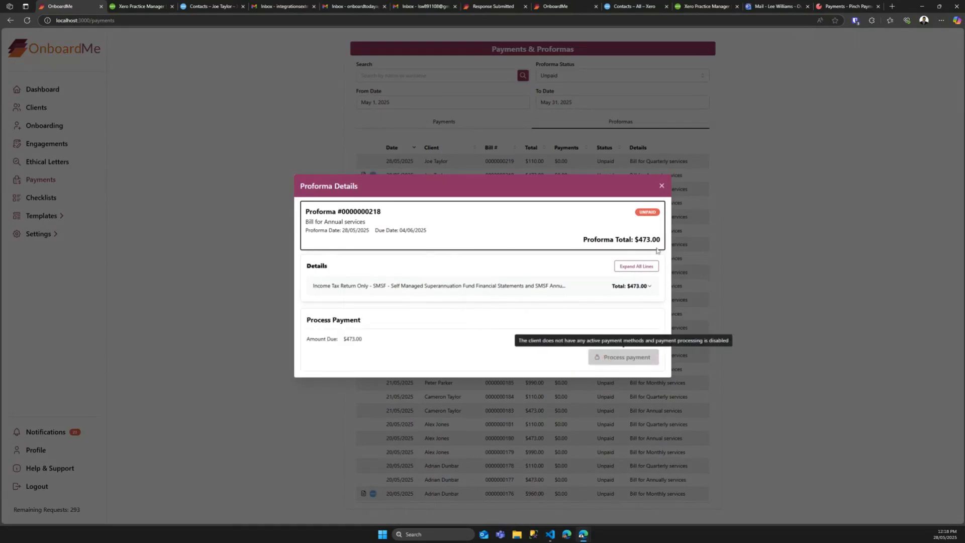
{"action": "left_click", "coordinate": [661, 186]}
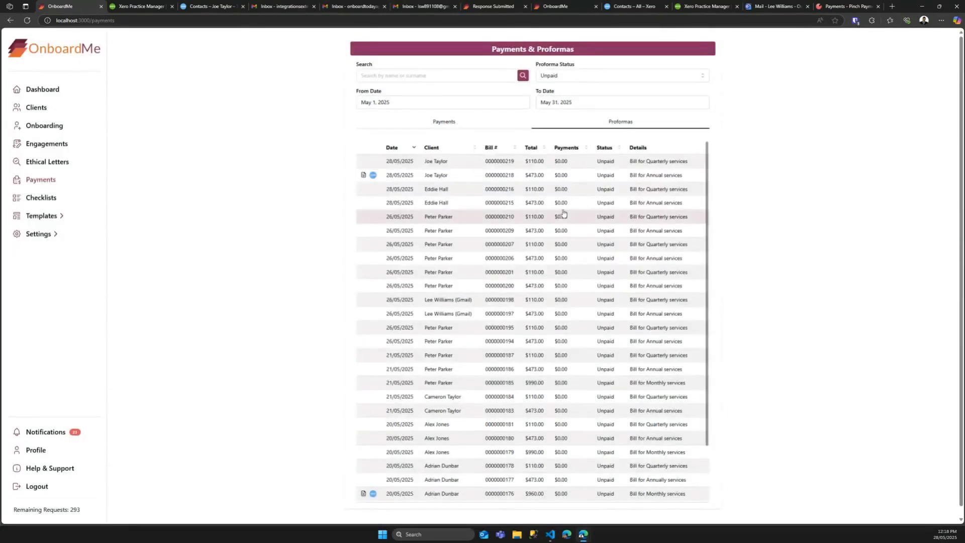
{"action": "left_click", "coordinate": [373, 176]}
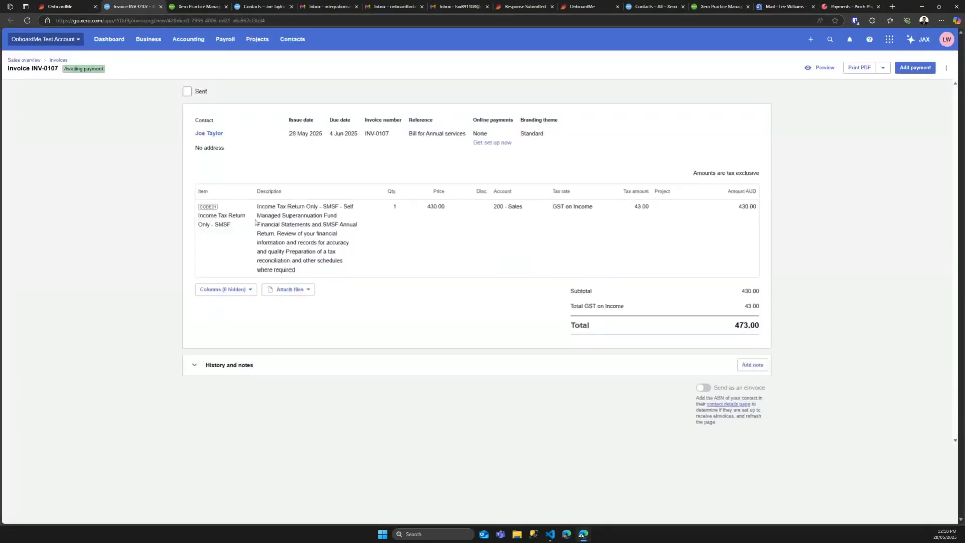
{"action": "left_click", "coordinate": [65, 6]}
{"action": "left_click", "coordinate": [161, 7]}
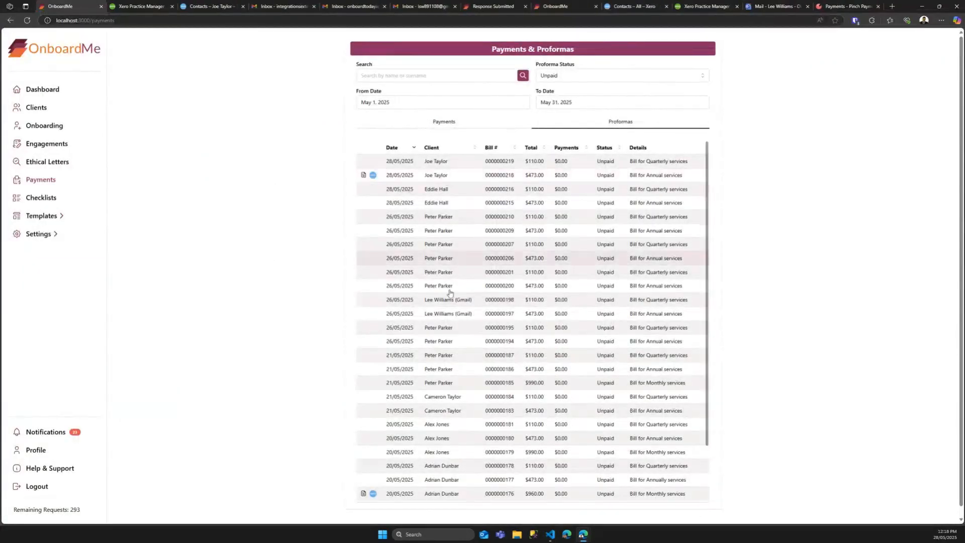
{"action": "scroll", "coordinate": [459, 390], "scroll_direction": "down", "scroll_amount": 5}
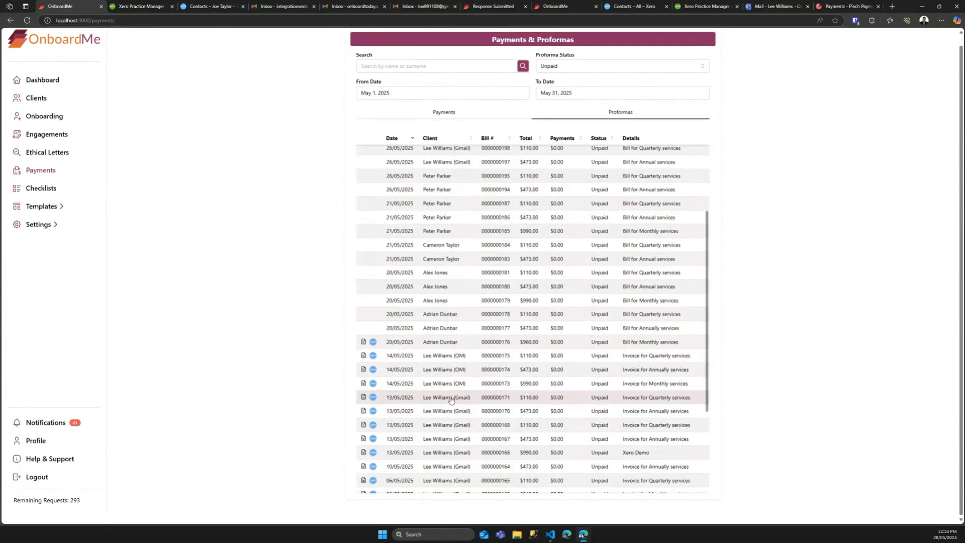
{"action": "left_click", "coordinate": [455, 360]}
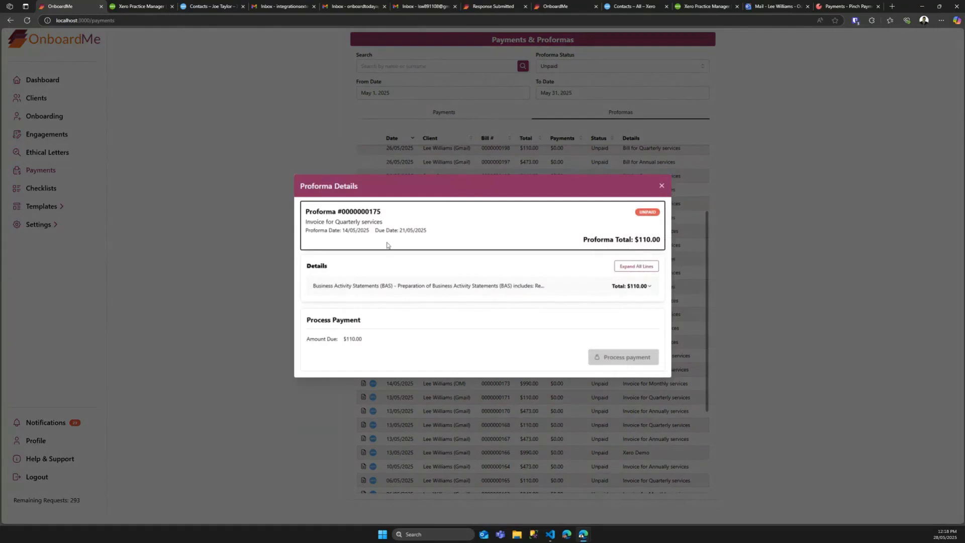
{"action": "left_click", "coordinate": [662, 186]}
{"action": "scroll", "coordinate": [440, 434], "scroll_direction": "down", "scroll_amount": 2}
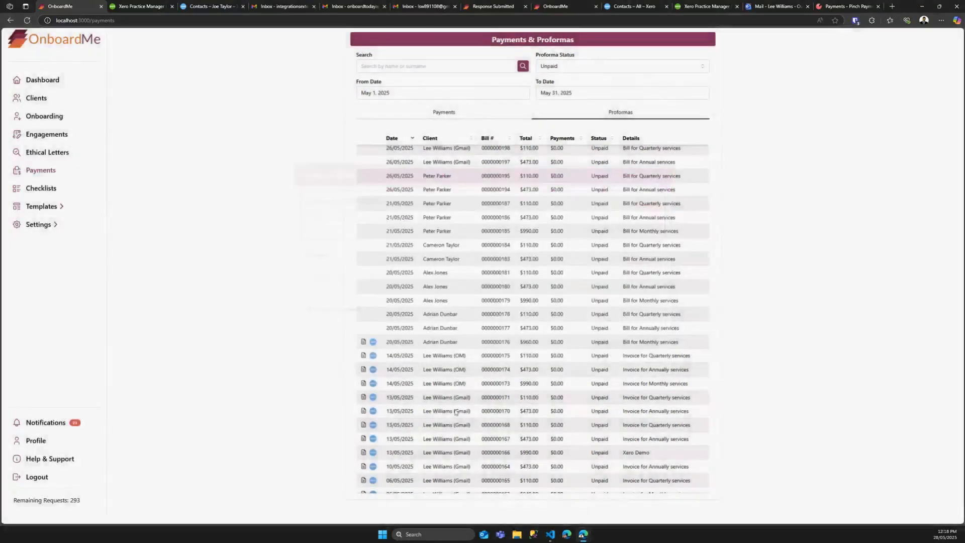
{"action": "left_click", "coordinate": [444, 378]}
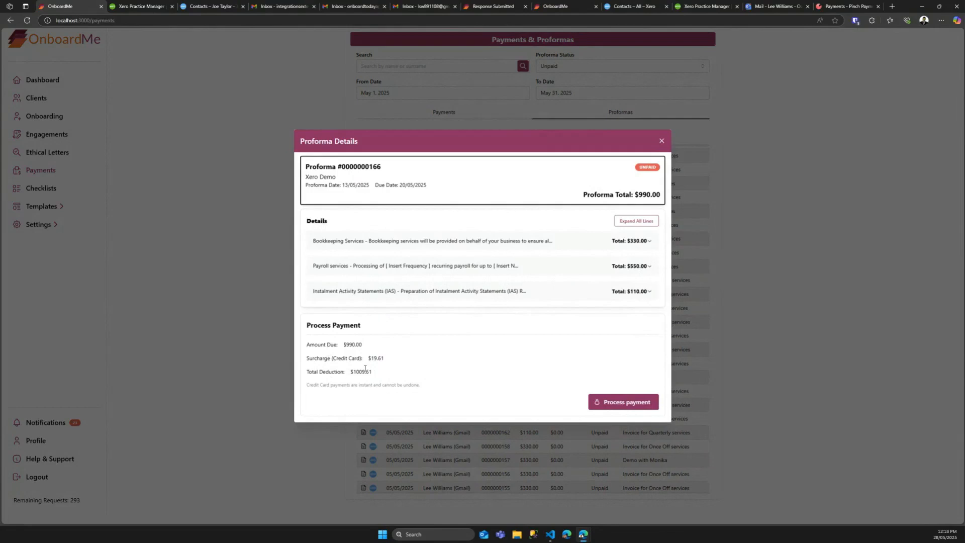
{"action": "left_click", "coordinate": [622, 403]}
{"action": "left_click", "coordinate": [541, 294]}
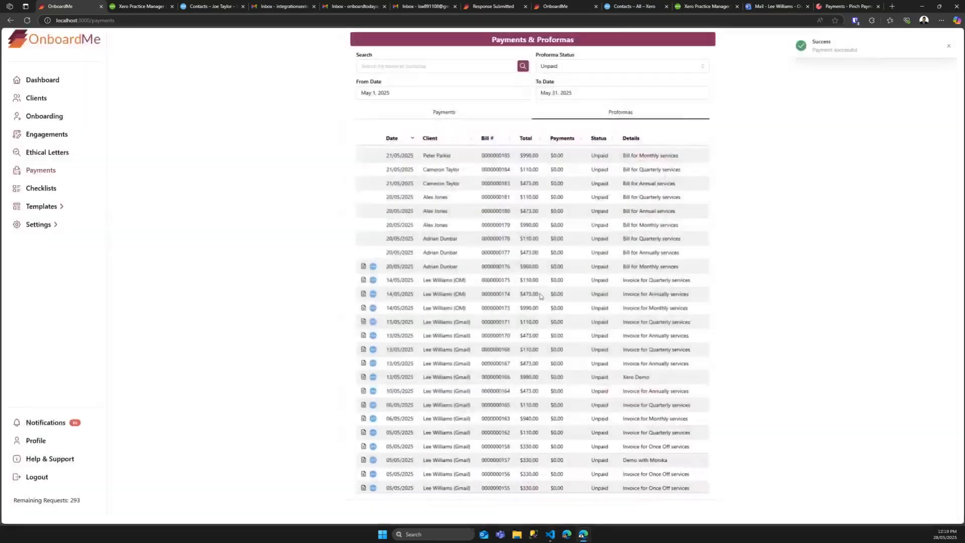
{"action": "left_click", "coordinate": [848, 6]}
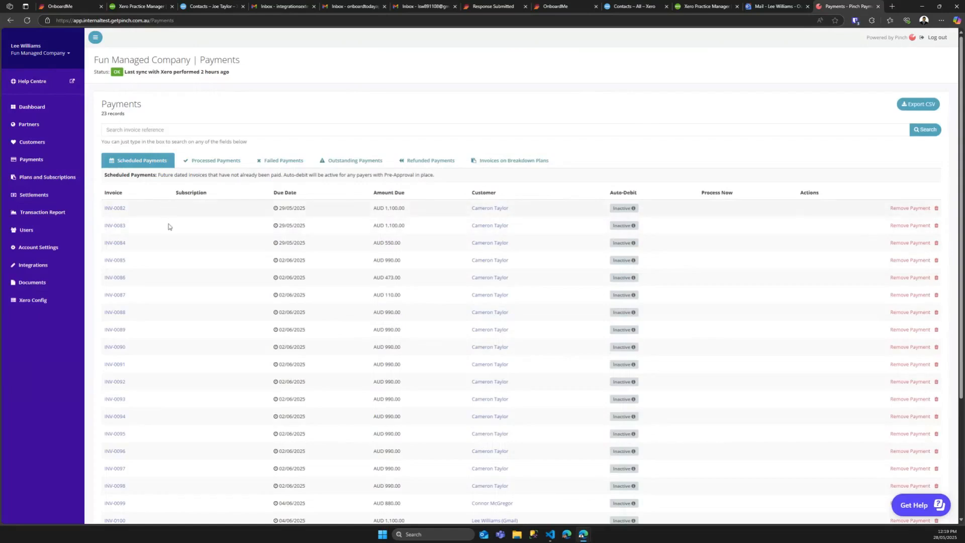
Step: Reload Pinch scheduled payments and inspect the scheduled payment for INV-0106
{"action": "left_click", "coordinate": [27, 20]}
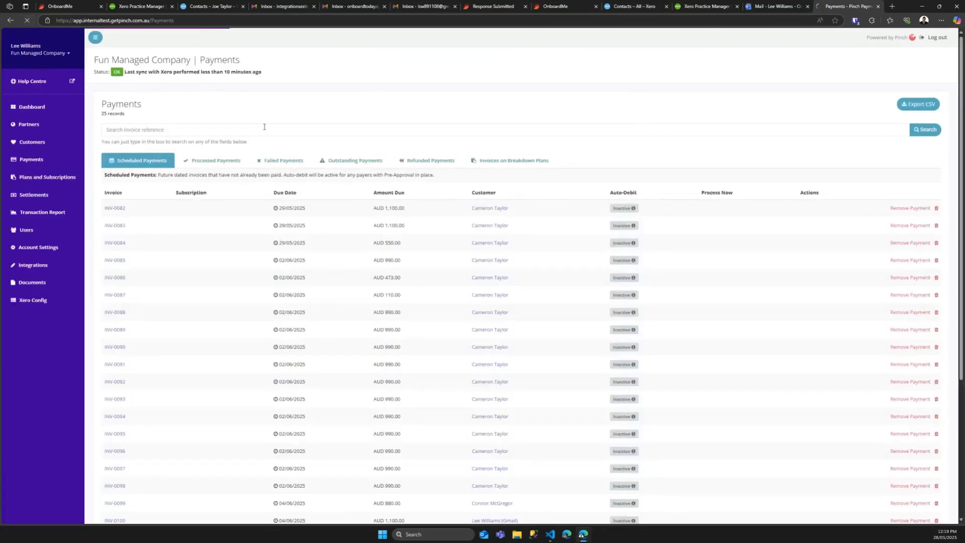
{"action": "scroll", "coordinate": [225, 230], "scroll_direction": "down", "scroll_amount": 5}
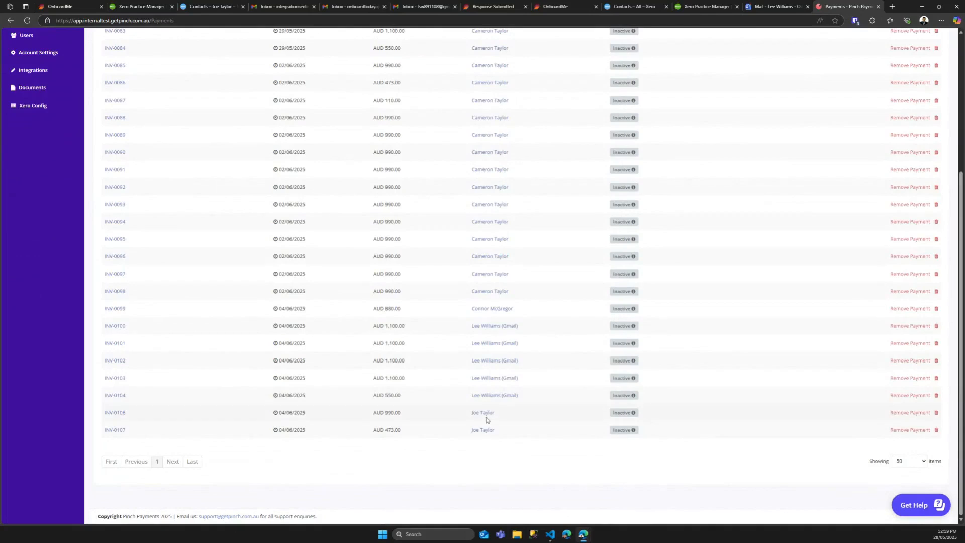
{"action": "left_click", "coordinate": [115, 414]}
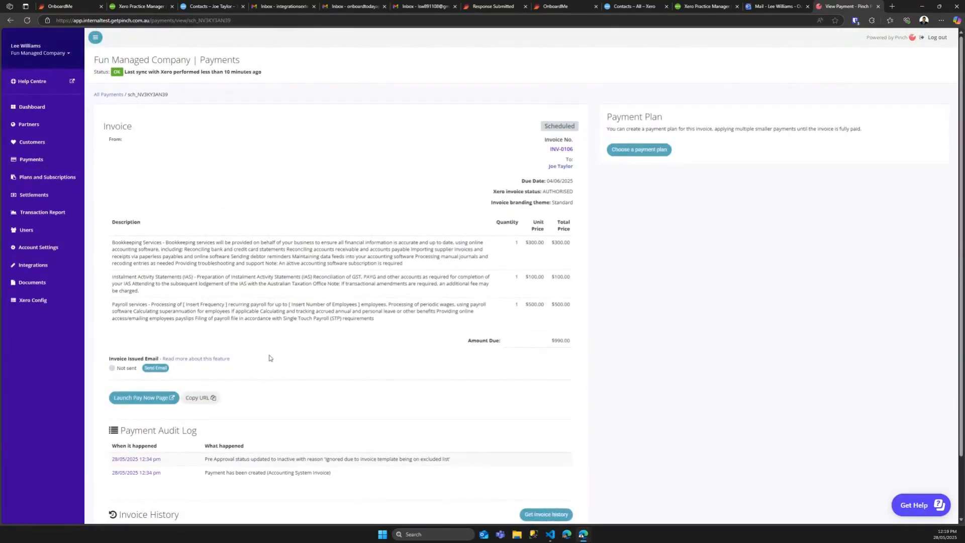
{"action": "scroll", "coordinate": [268, 359], "scroll_direction": "down", "scroll_amount": 1}
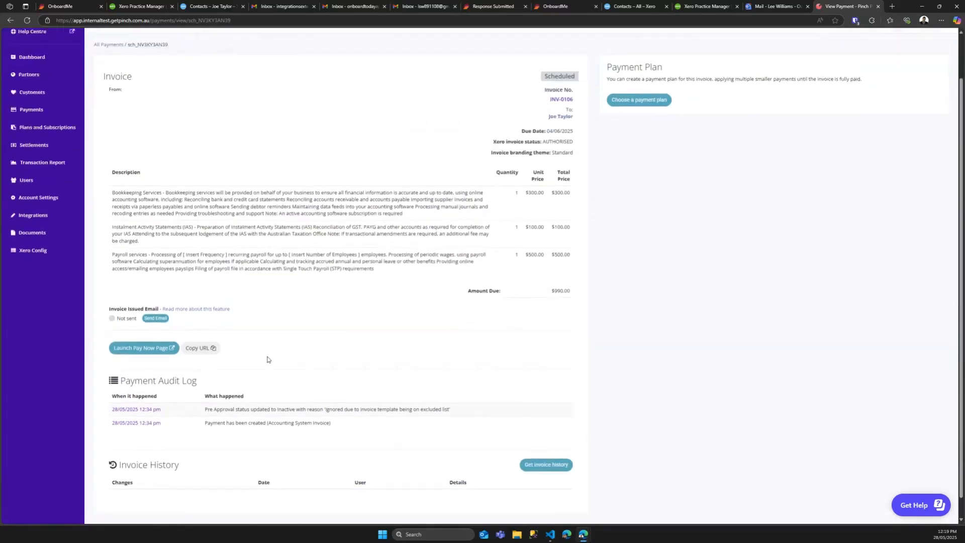
{"action": "scroll", "coordinate": [267, 359], "scroll_direction": "up", "scroll_amount": 2}
{"action": "key", "text": "alt+Left"}
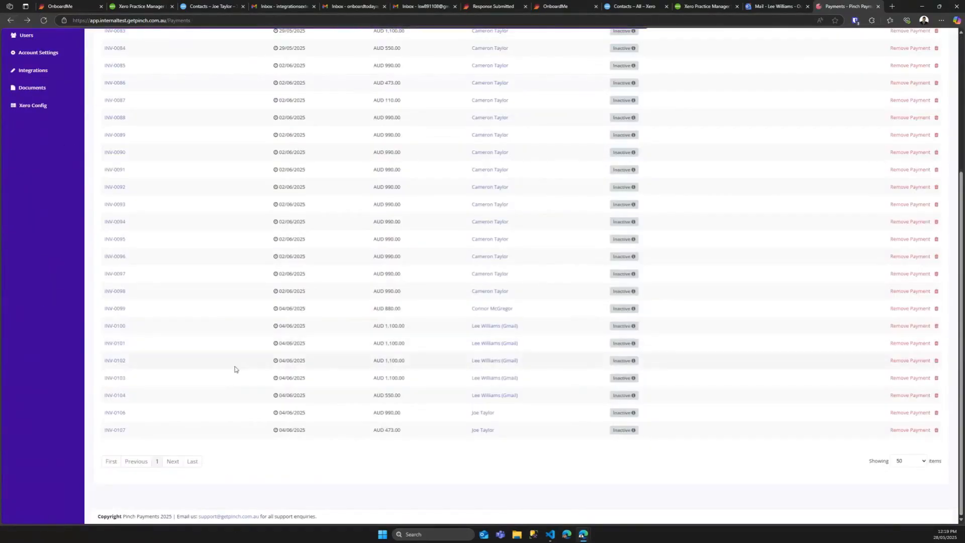
Step: Confirm the $990.00 payment under Processed Payments, then go back to OnboardMe's Dashboard
{"action": "scroll", "coordinate": [265, 433], "scroll_direction": "up", "scroll_amount": 3}
{"action": "scroll", "coordinate": [265, 434], "scroll_direction": "up", "scroll_amount": 1}
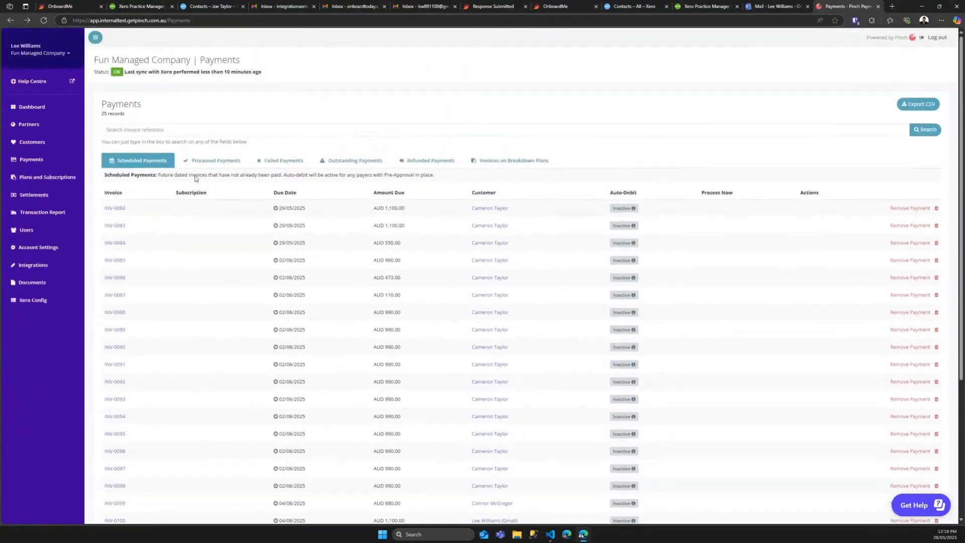
{"action": "left_click", "coordinate": [214, 159]}
{"action": "scroll", "coordinate": [275, 353], "scroll_direction": "down", "scroll_amount": 3}
{"action": "scroll", "coordinate": [275, 352], "scroll_direction": "up", "scroll_amount": 3}
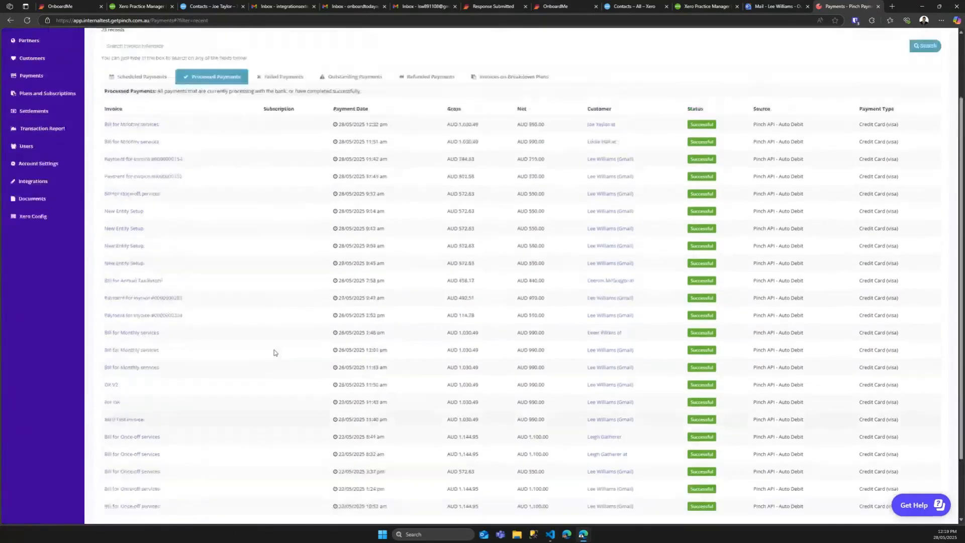
{"action": "scroll", "coordinate": [378, 80], "scroll_direction": "up", "scroll_amount": 1}
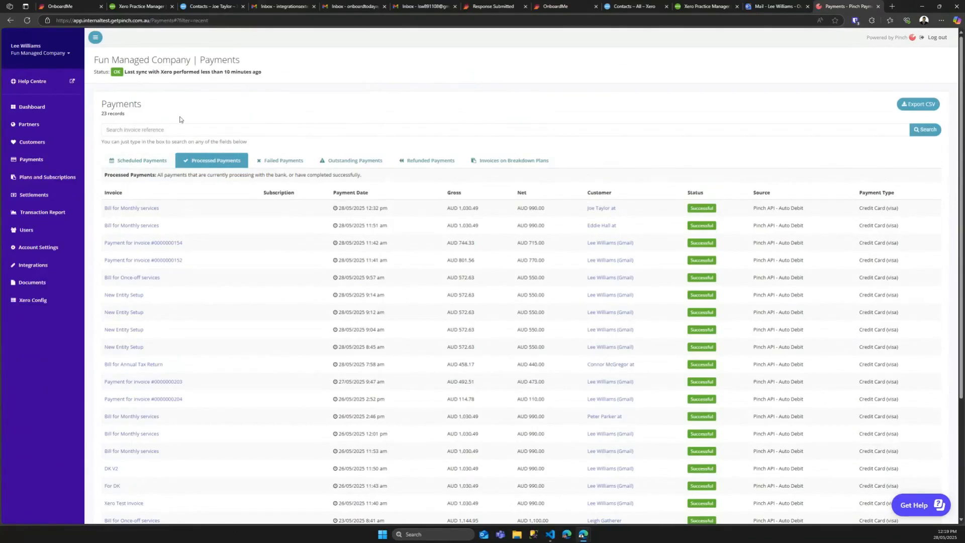
{"action": "left_click", "coordinate": [68, 6]}
{"action": "left_click", "coordinate": [42, 79]}
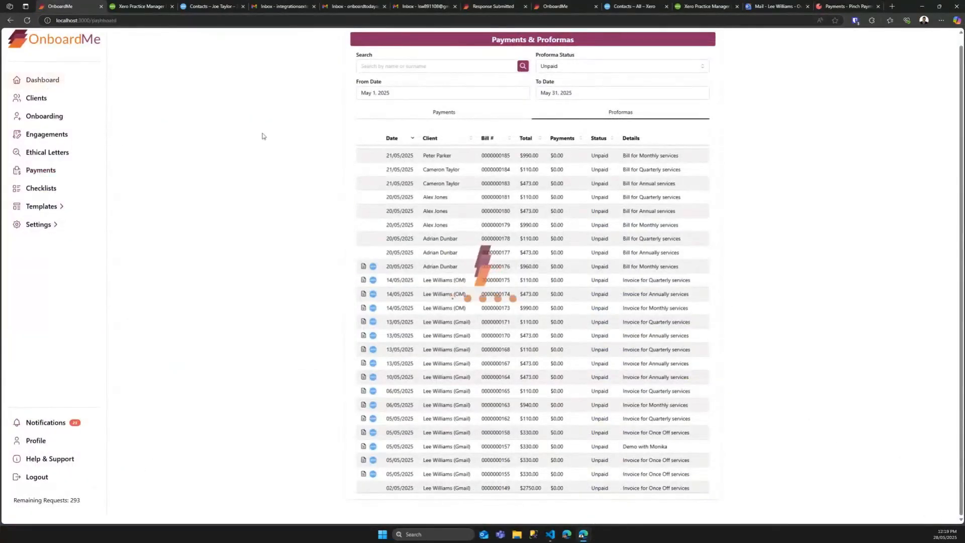